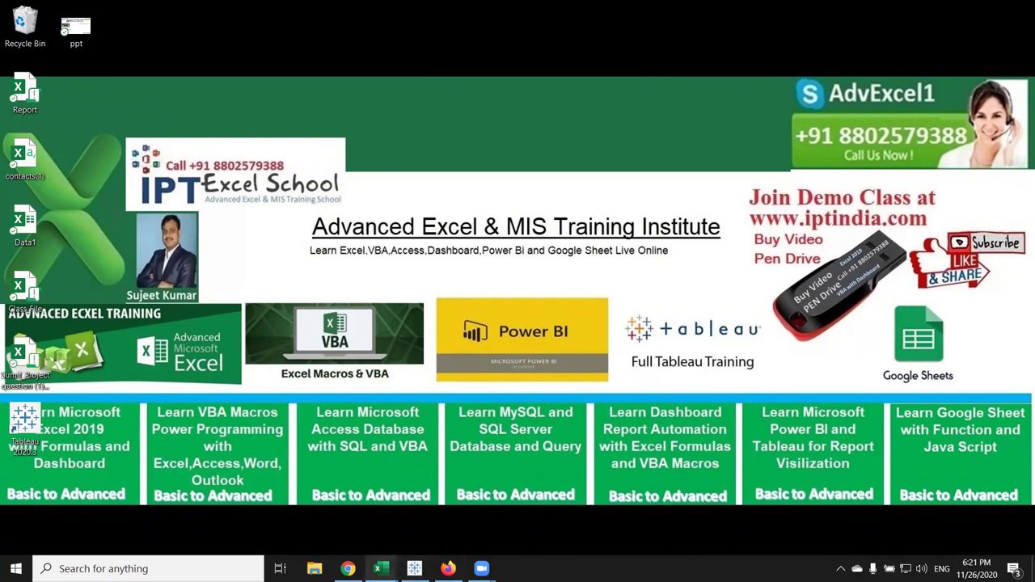
Show the taskbar previews of the four open Excel workbooks, including Book11
{"action": "mouse_move", "coordinate": [381, 568]}
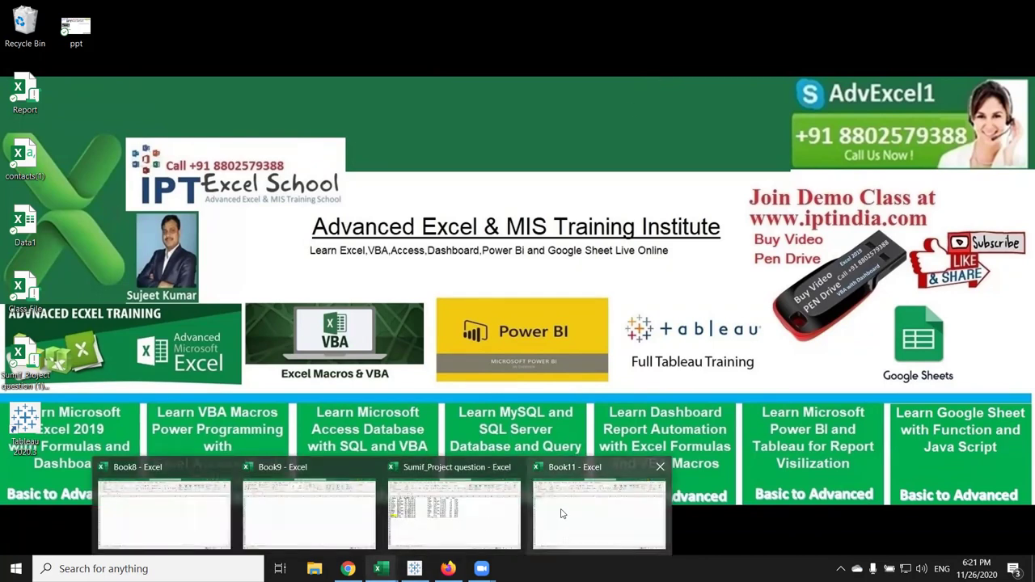
In Book11, start a new PivotTable that uses an external data source
{"action": "left_click", "coordinate": [562, 513]}
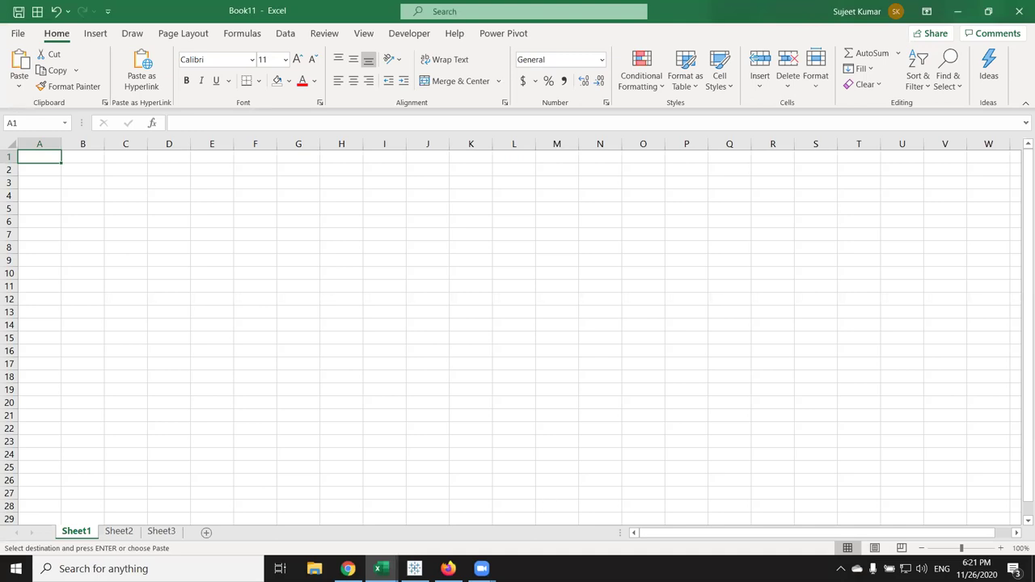
{"action": "left_click", "coordinate": [93, 35]}
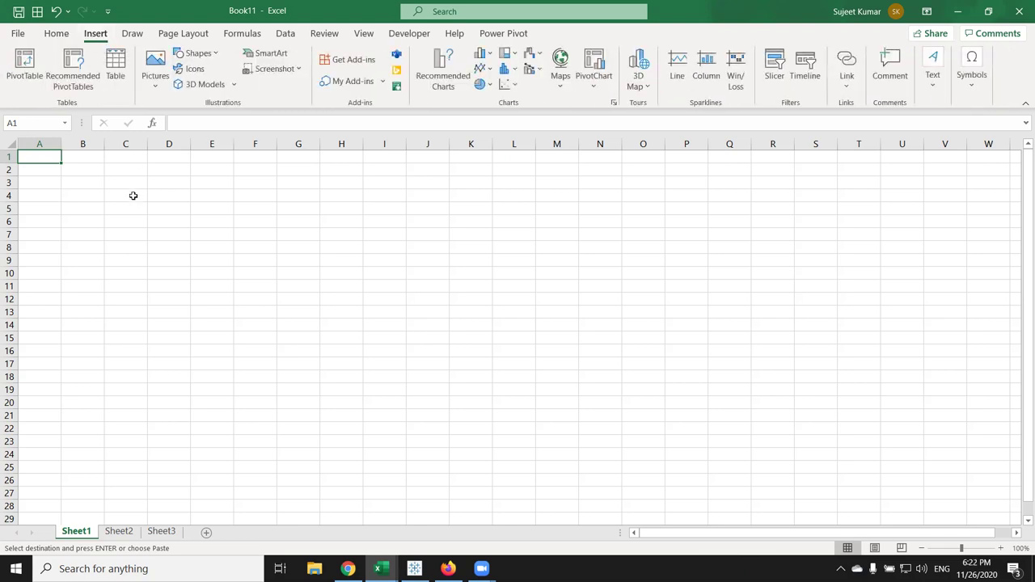
{"action": "left_click", "coordinate": [25, 65]}
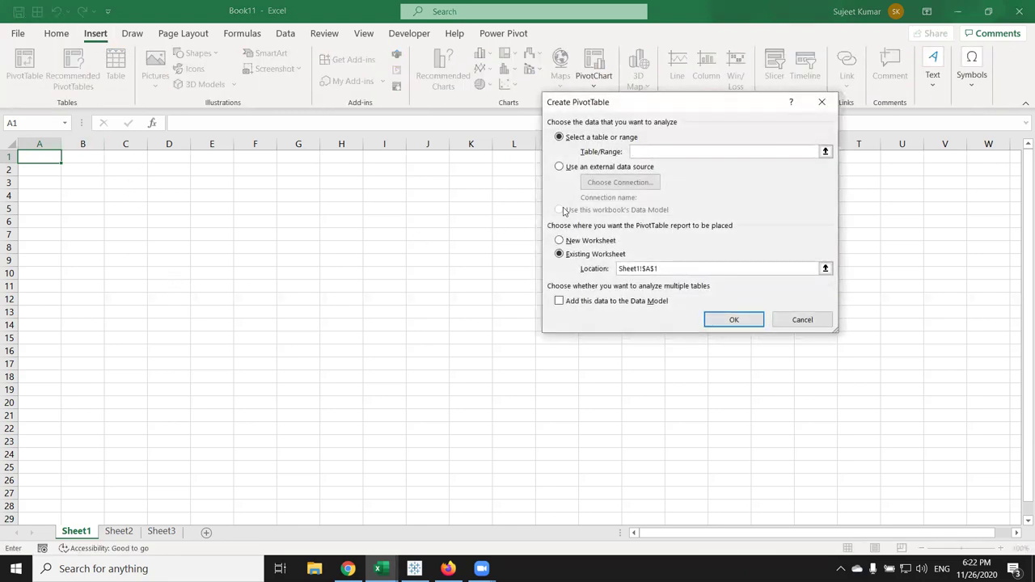
{"action": "left_click", "coordinate": [579, 169]}
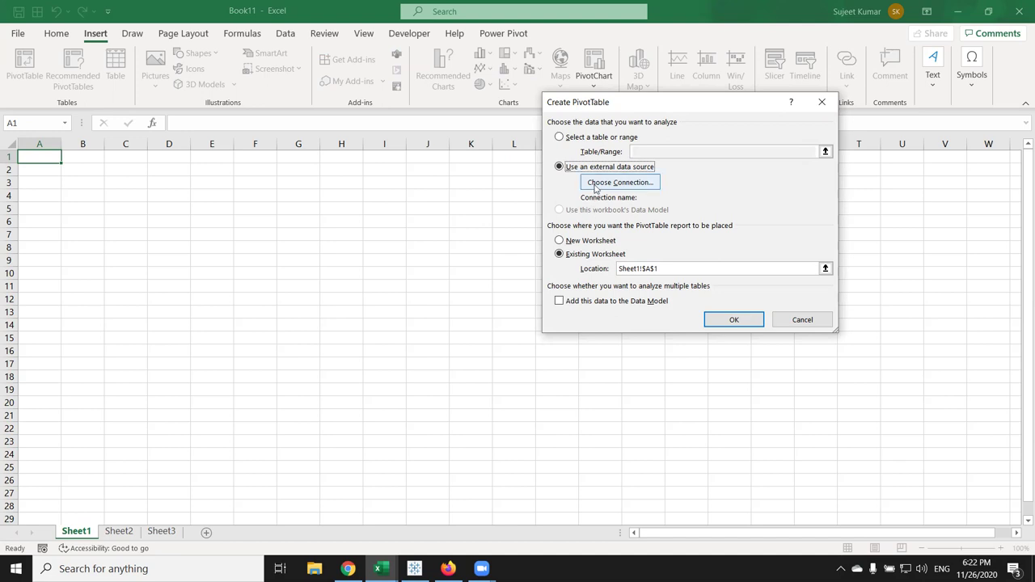
Browse to the Downloads folder and open DataP (1) as the PivotTable's data source
{"action": "left_click", "coordinate": [595, 183]}
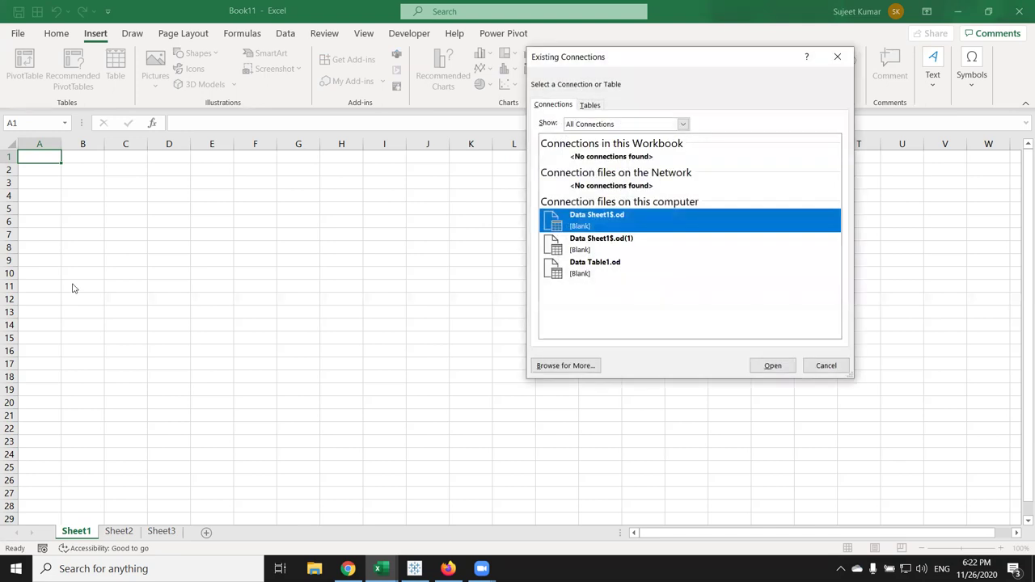
{"action": "left_click_drag", "start_coordinate": [626, 65], "coordinate": [353, 113]}
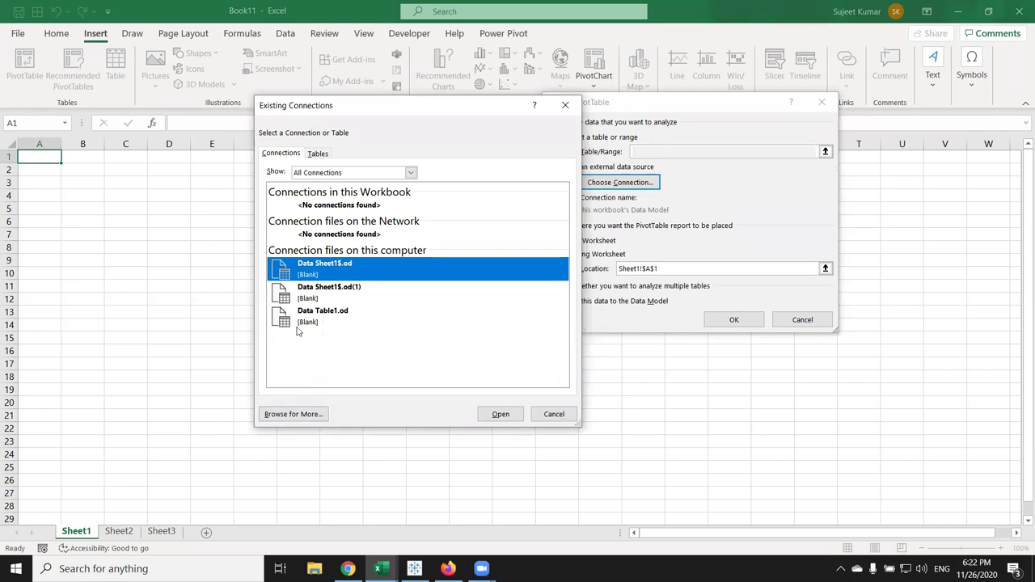
{"action": "left_click", "coordinate": [295, 414]}
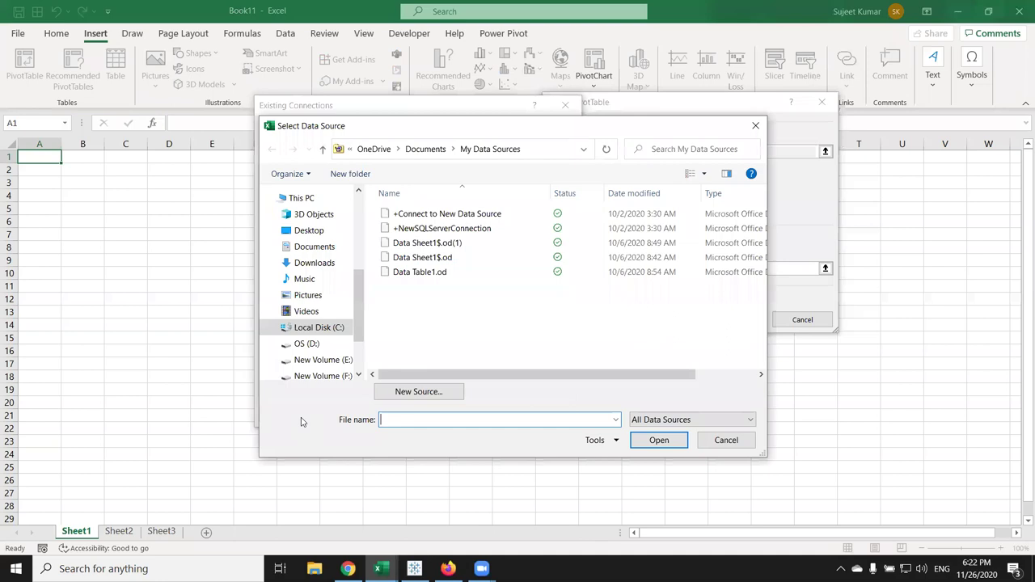
{"action": "left_click", "coordinate": [314, 247]}
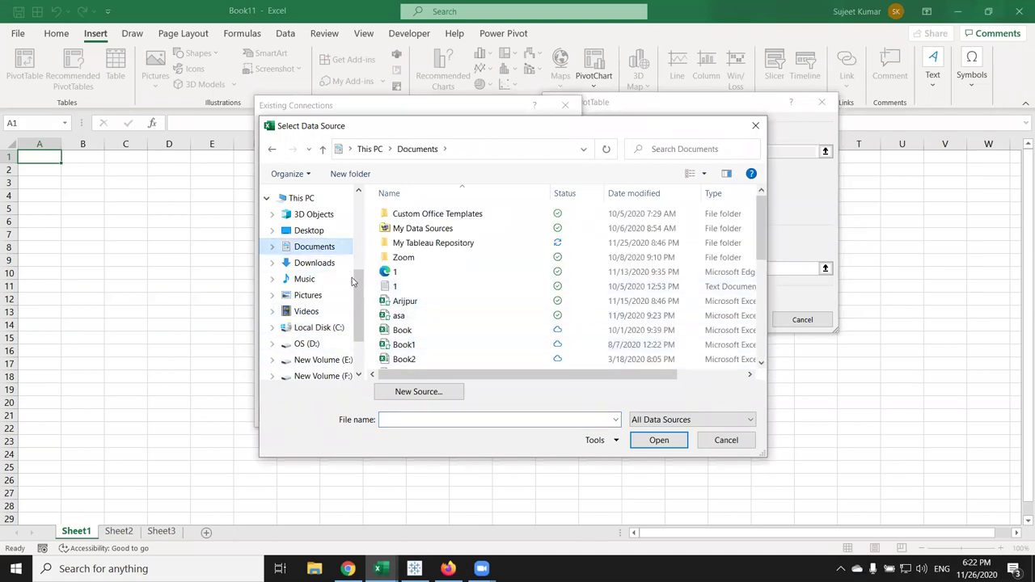
{"action": "left_click", "coordinate": [314, 262]}
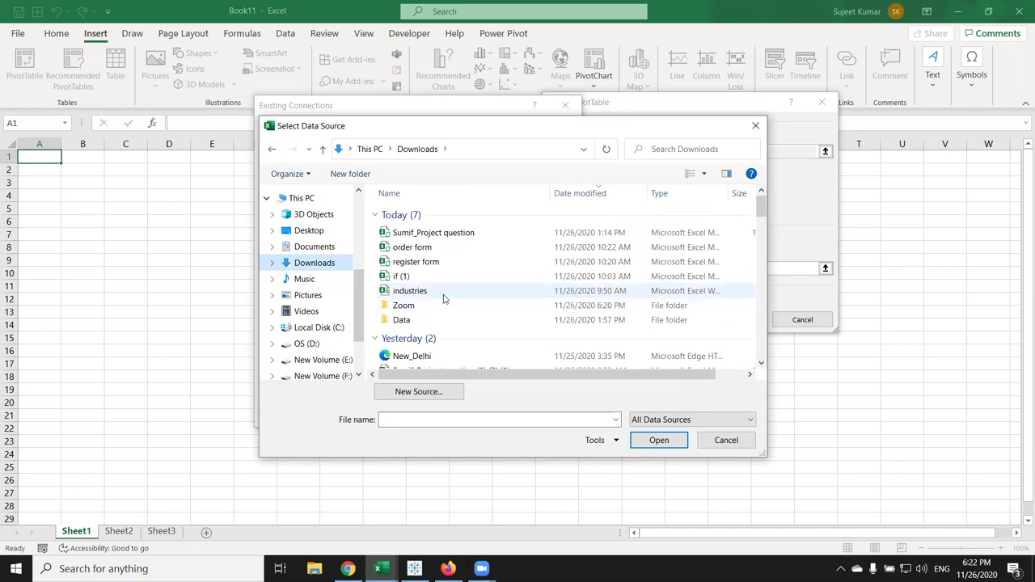
{"action": "scroll", "coordinate": [461, 349], "scroll_direction": "down", "scroll_amount": 1}
{"action": "scroll", "coordinate": [458, 347], "scroll_direction": "down", "scroll_amount": 2}
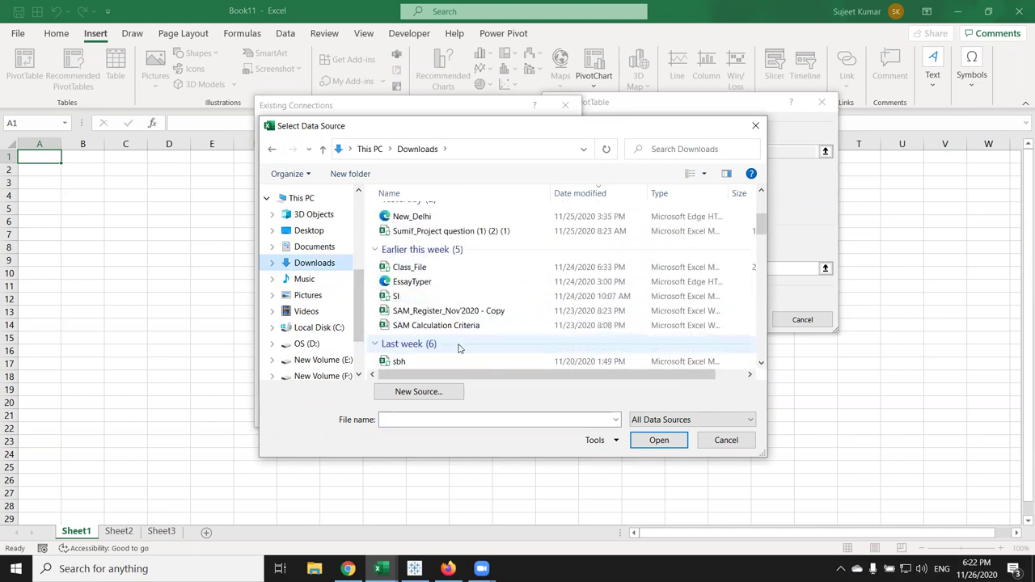
{"action": "scroll", "coordinate": [458, 347], "scroll_direction": "down", "scroll_amount": 2}
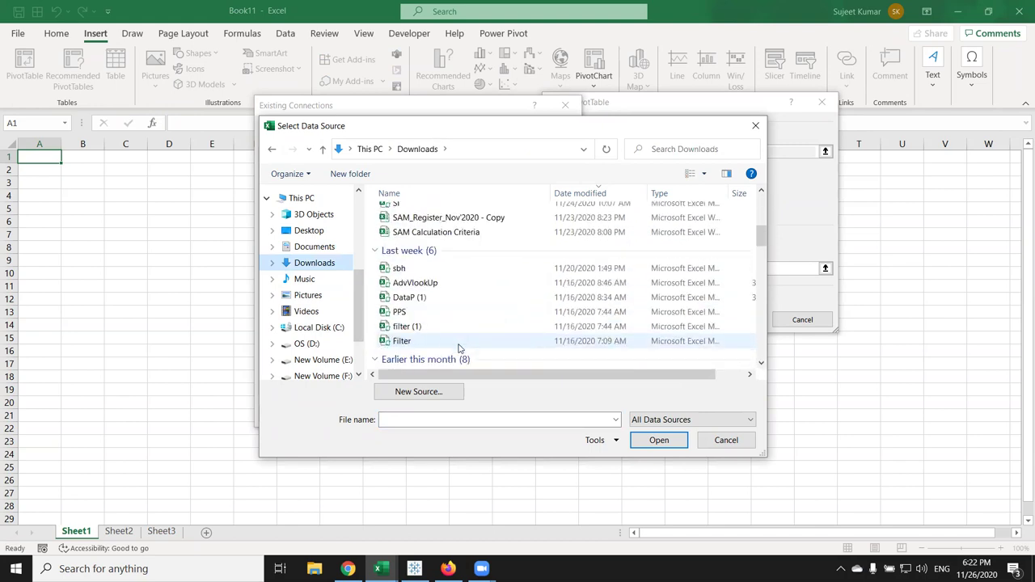
{"action": "left_click", "coordinate": [447, 298]}
{"action": "left_click", "coordinate": [641, 440]}
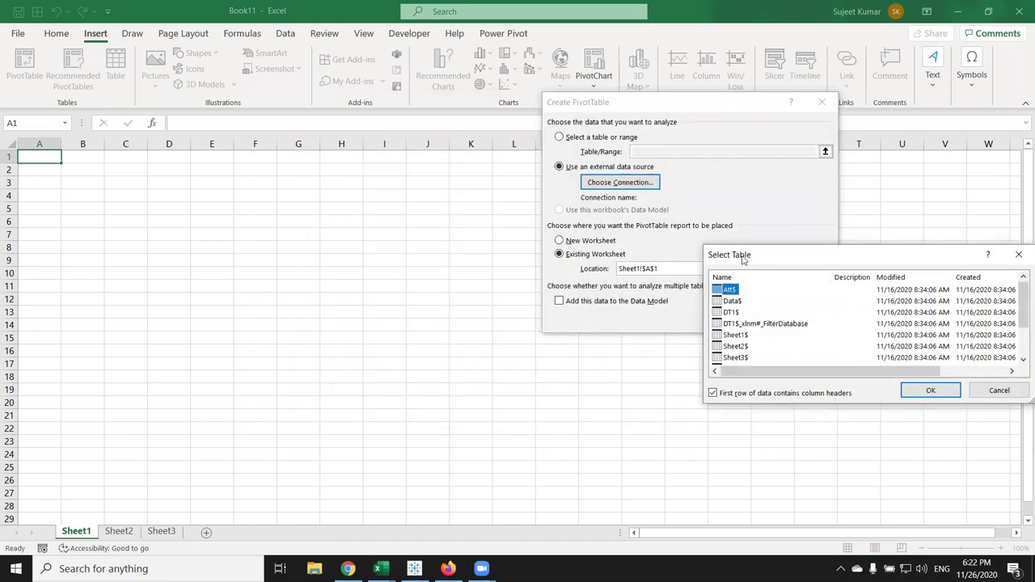
{"action": "left_click_drag", "start_coordinate": [763, 260], "coordinate": [358, 168]}
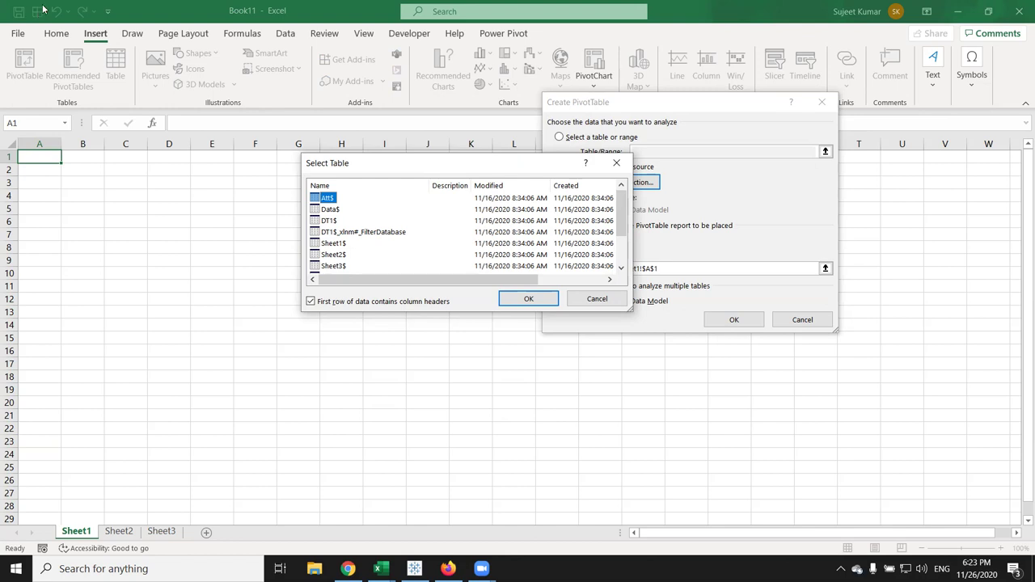
Choose the Data$ table and create the empty PivotTable on Sheet1, then close Book11
{"action": "left_click", "coordinate": [352, 212]}
{"action": "left_click", "coordinate": [334, 213]}
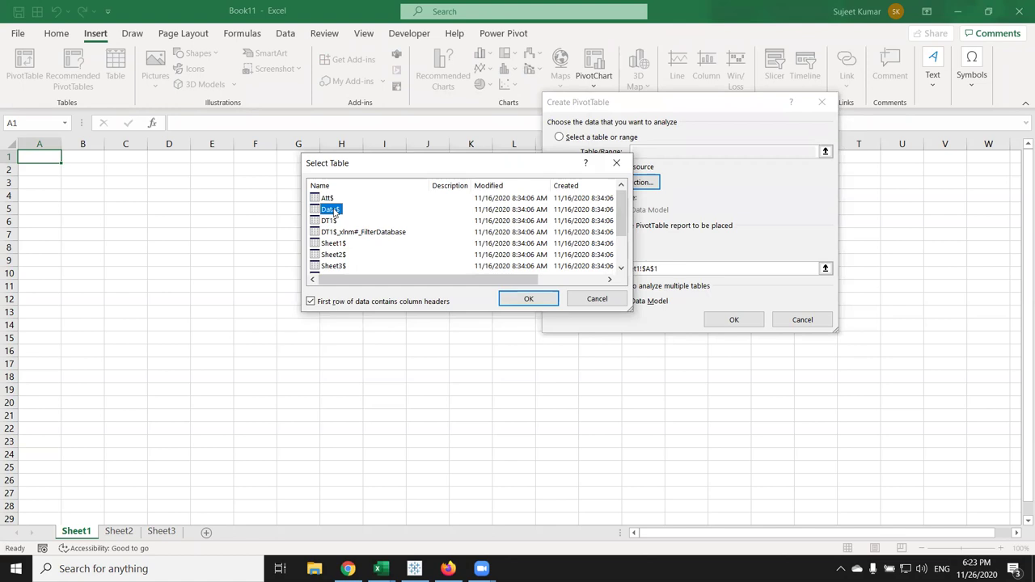
{"action": "left_click", "coordinate": [529, 299]}
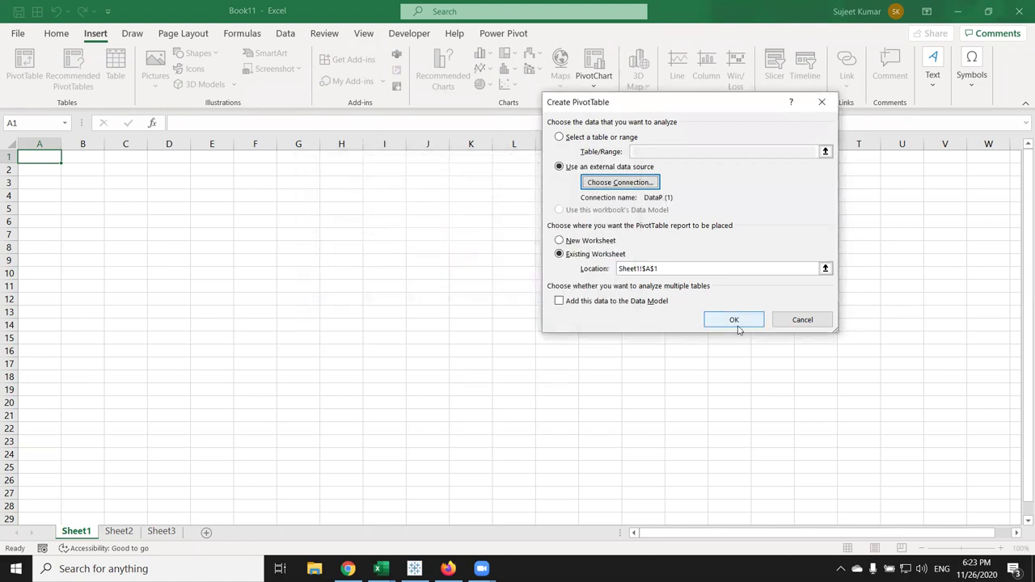
{"action": "left_click", "coordinate": [734, 321]}
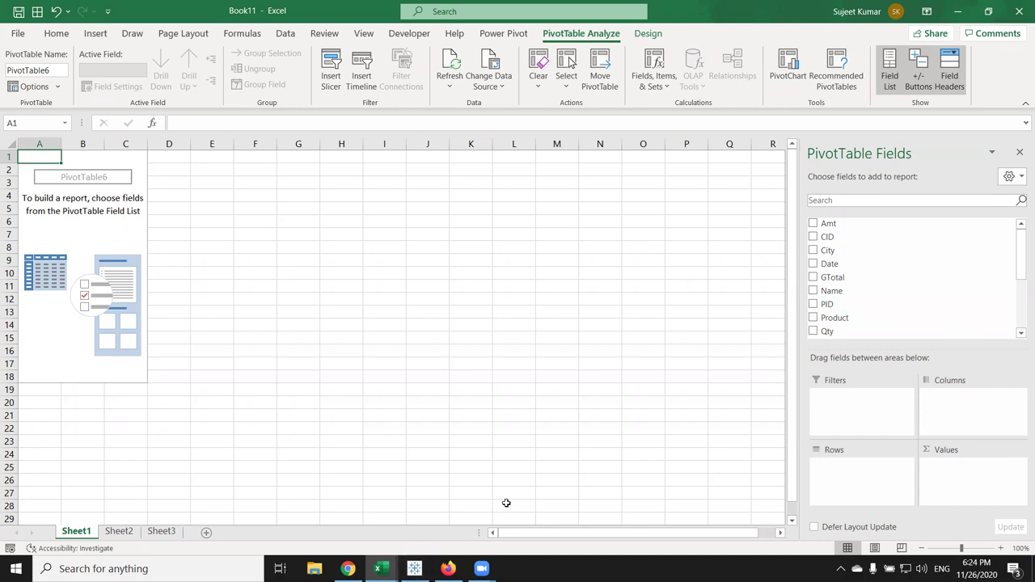
{"action": "left_click", "coordinate": [1019, 10]}
Discard Book11's changes and bring the Book8 window forward
{"action": "left_click", "coordinate": [594, 358]}
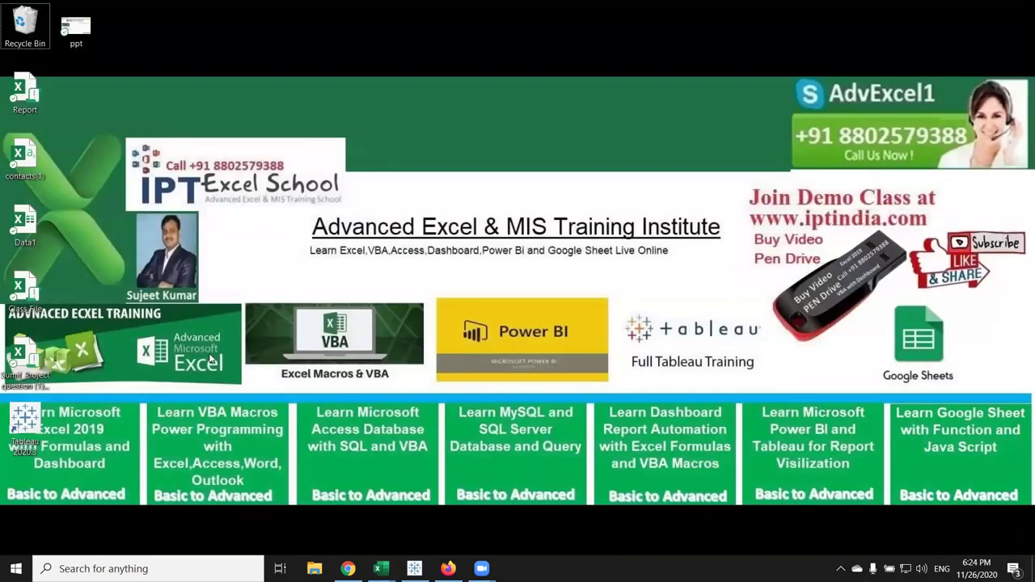
{"action": "mouse_move", "coordinate": [374, 570]}
{"action": "left_click", "coordinate": [270, 525]}
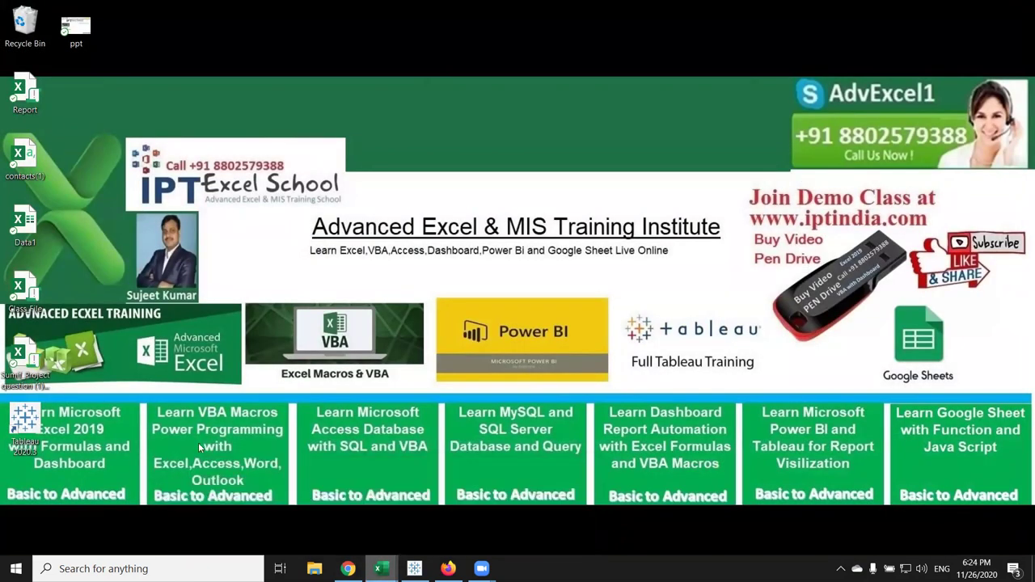
Open the DataP workbook from the File > Open recent list
{"action": "left_click", "coordinate": [25, 32]}
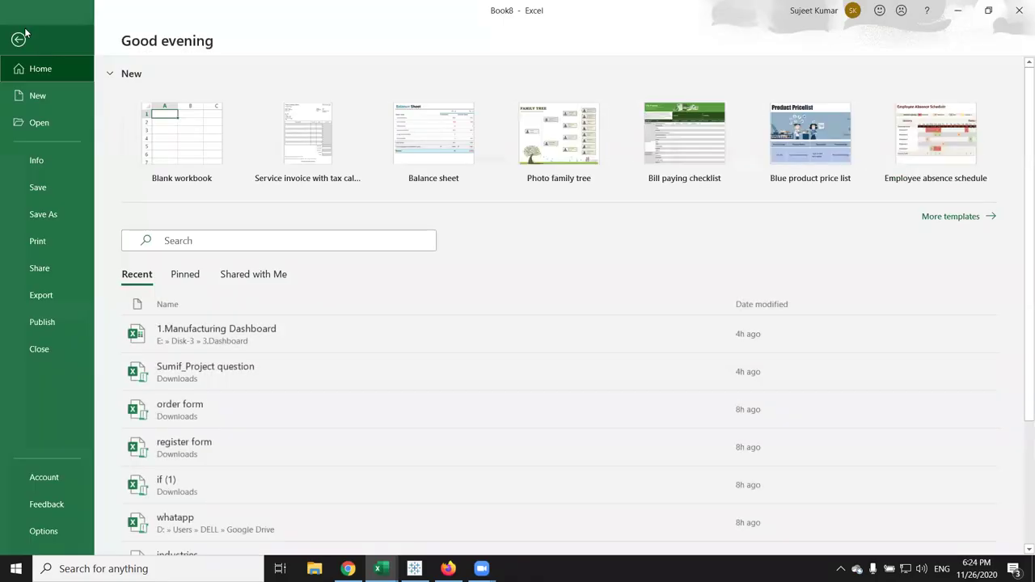
{"action": "scroll", "coordinate": [327, 324], "scroll_direction": "down", "scroll_amount": 2}
{"action": "scroll", "coordinate": [327, 356], "scroll_direction": "down", "scroll_amount": 2}
{"action": "scroll", "coordinate": [327, 380], "scroll_direction": "down", "scroll_amount": 2}
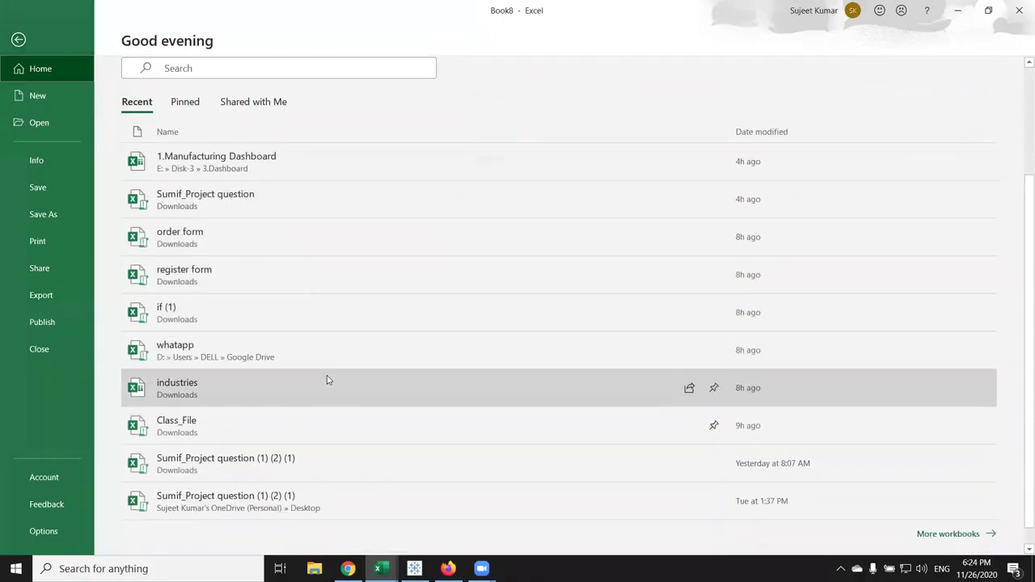
{"action": "left_click", "coordinate": [56, 129]}
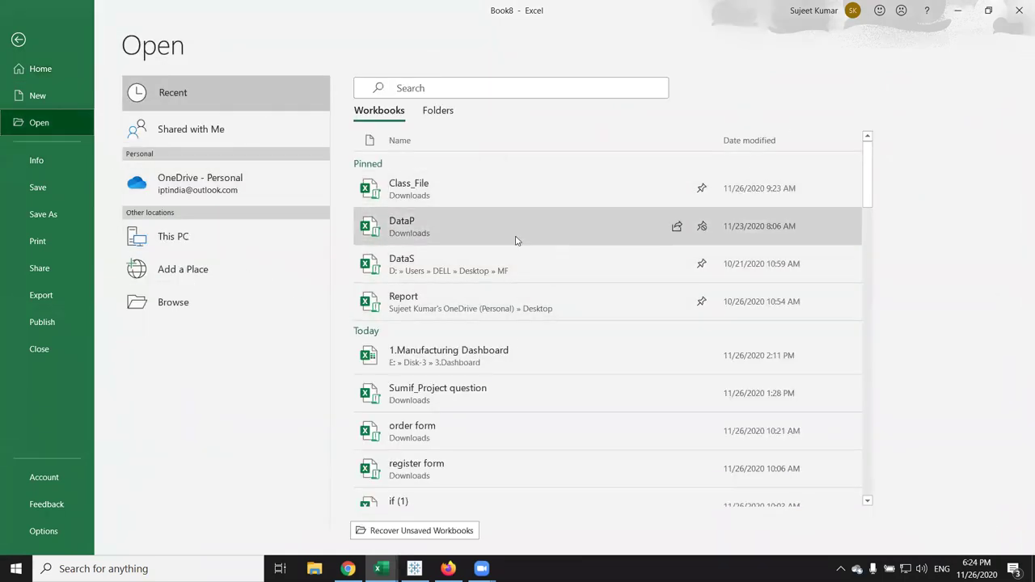
{"action": "left_click", "coordinate": [515, 233]}
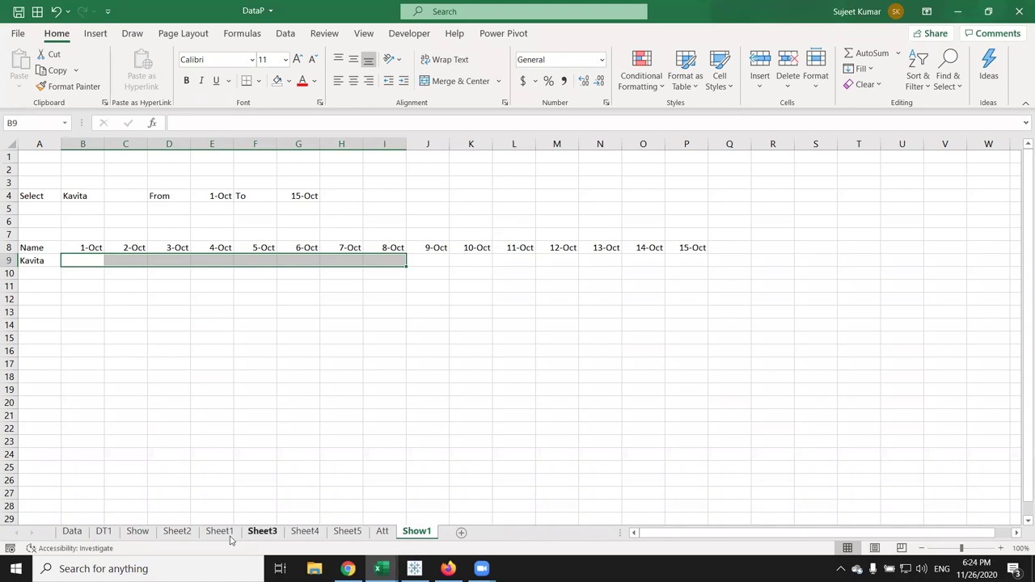
Switch to the Data sheet and select its header row A1:P1
{"action": "left_click", "coordinate": [75, 530]}
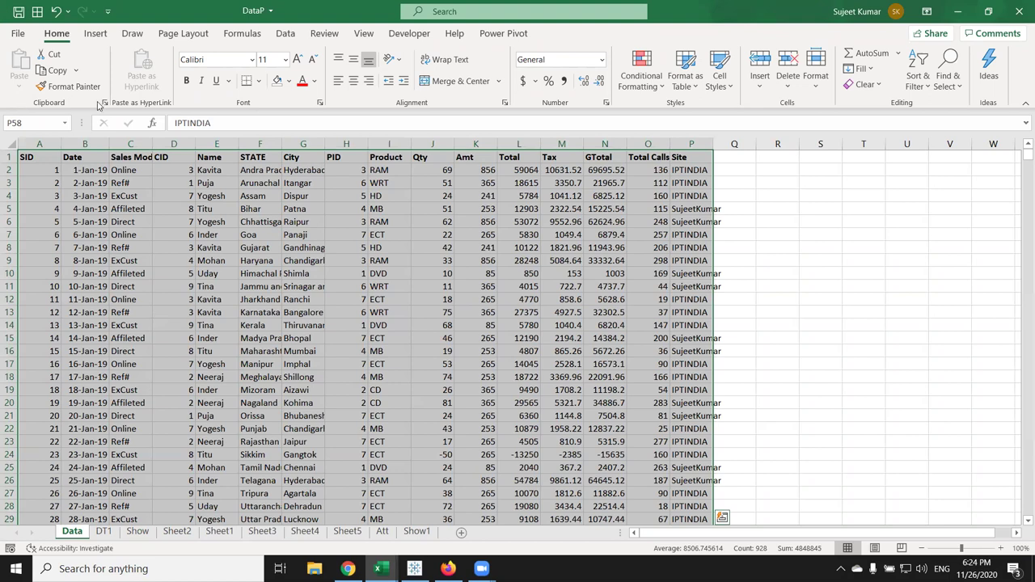
{"action": "left_click", "coordinate": [100, 194]}
{"action": "left_click_drag", "start_coordinate": [41, 157], "coordinate": [718, 121]}
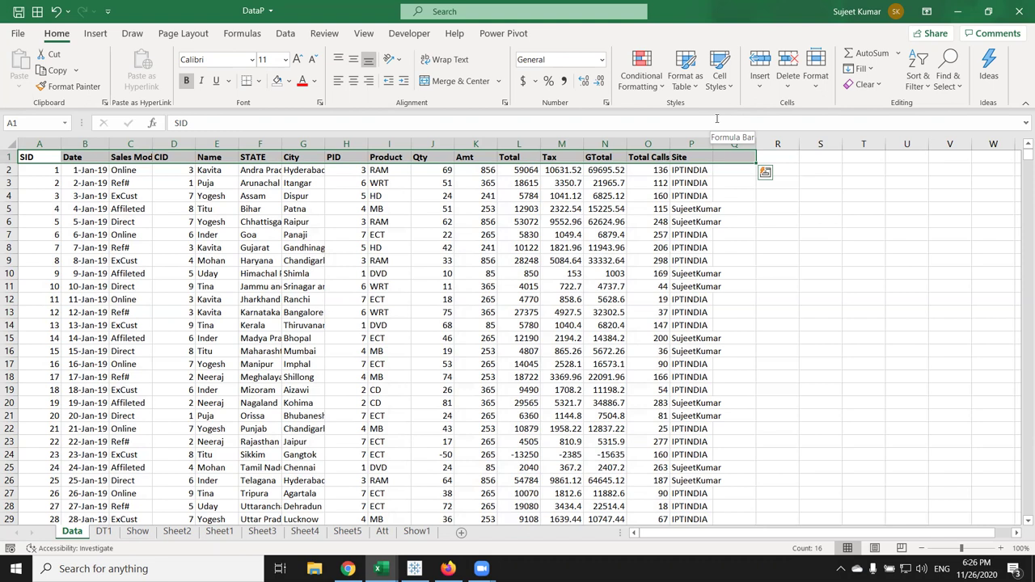
Create an empty PivotTable from the Data range on a new worksheet
{"action": "left_click", "coordinate": [37, 157]}
{"action": "left_click", "coordinate": [96, 33]}
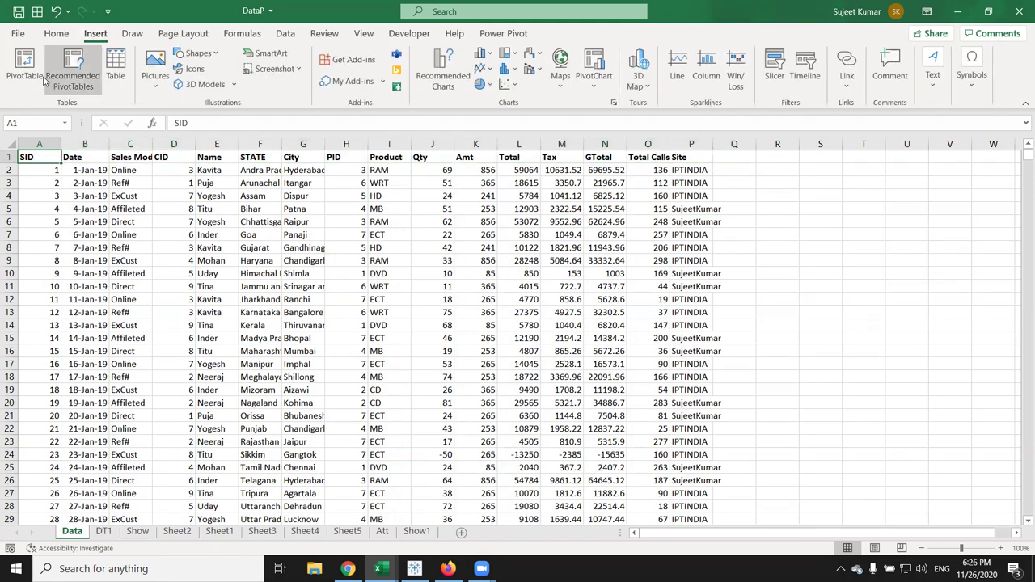
{"action": "left_click", "coordinate": [37, 76]}
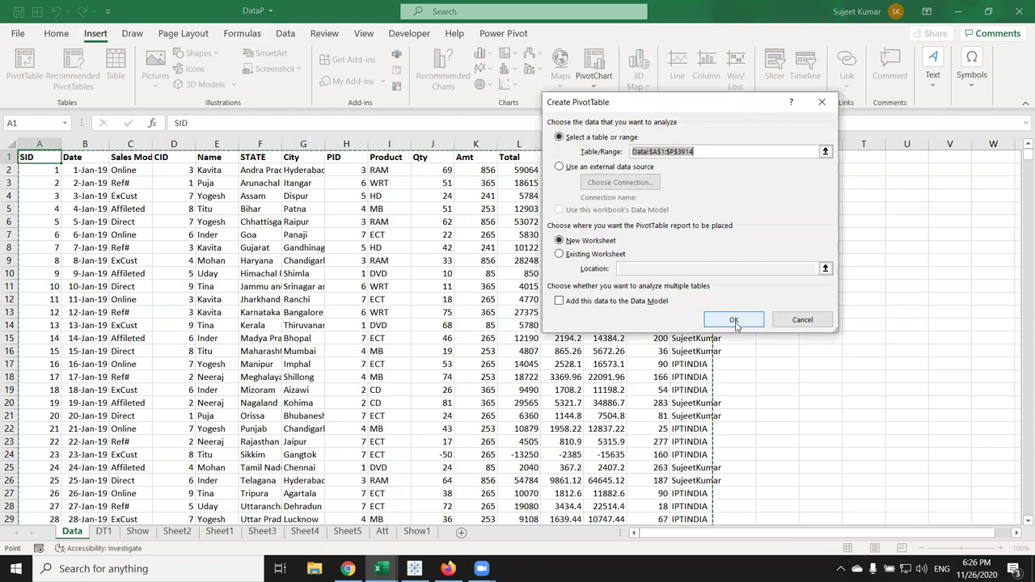
{"action": "left_click", "coordinate": [726, 318]}
Return to the Data sheet and jump to its last record in row 3914
{"action": "left_click", "coordinate": [114, 531]}
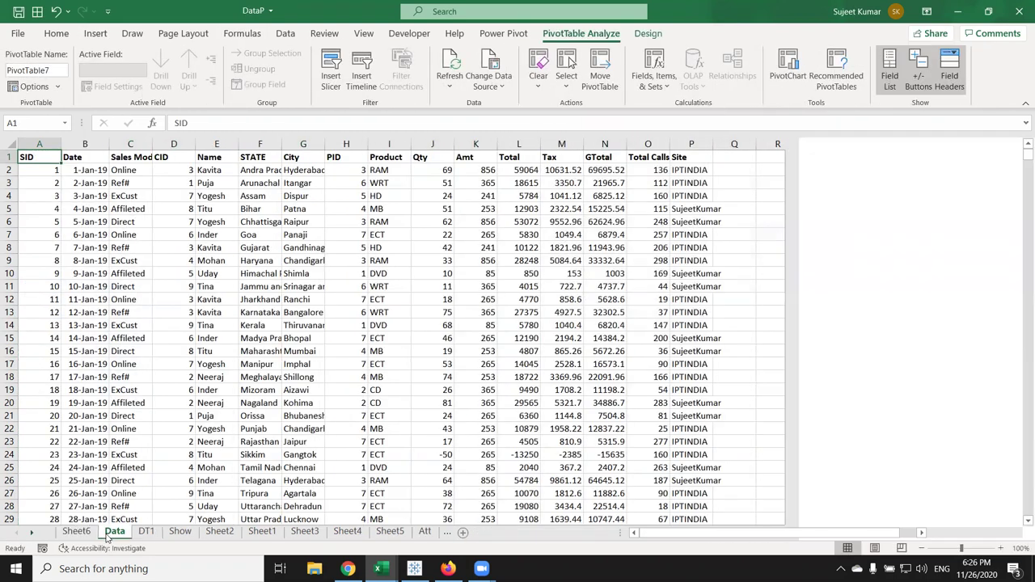
{"action": "left_click", "coordinate": [63, 491]}
{"action": "key", "text": "ctrl+Down"}
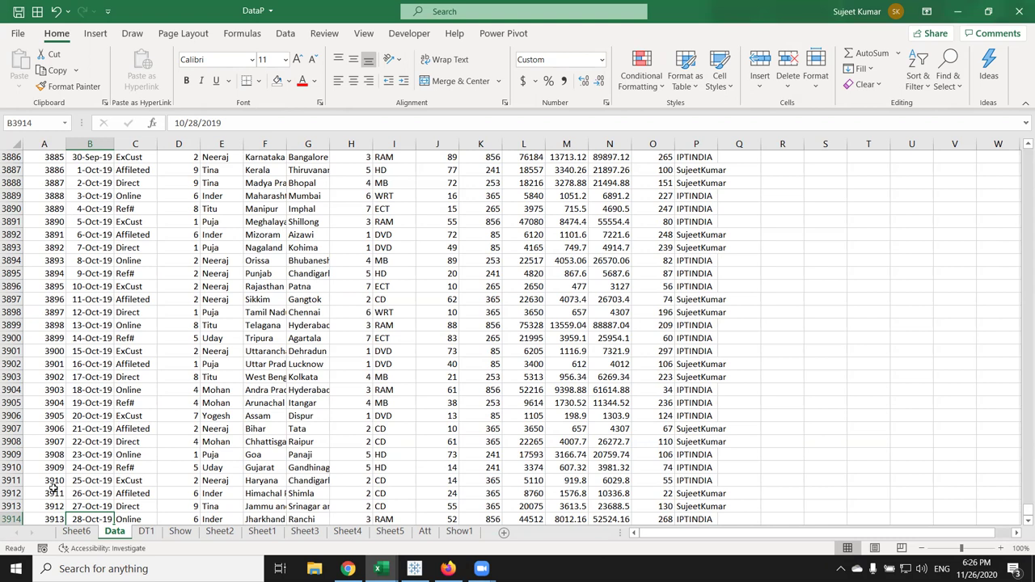
Copy the data region A1:P3914 and paste it into a new blank workbook
{"action": "left_click", "coordinate": [94, 322]}
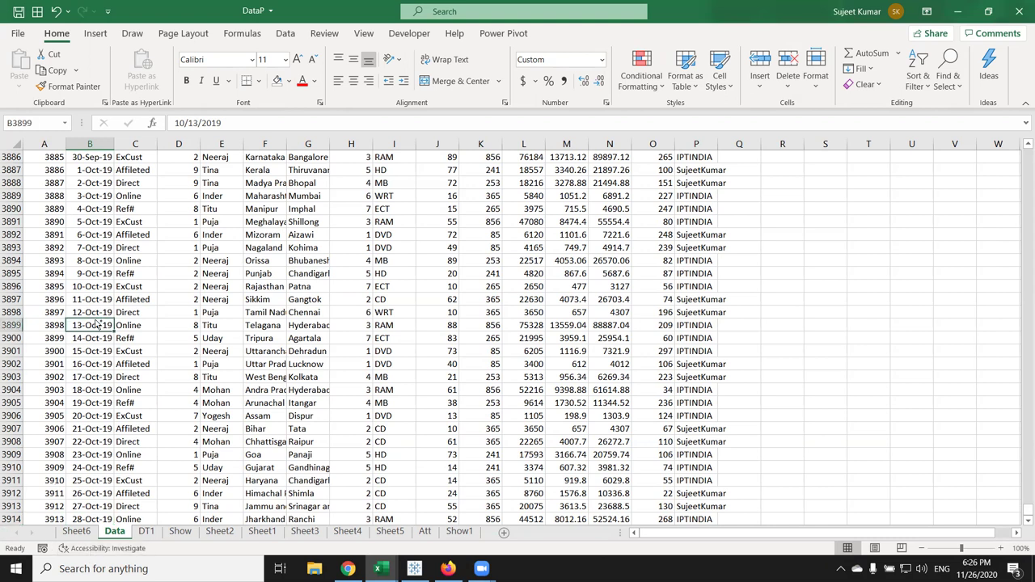
{"action": "key", "text": "ctrl+Home"}
{"action": "key", "text": "ctrl+shift+Right"}
{"action": "key", "text": "ctrl+shift+Down"}
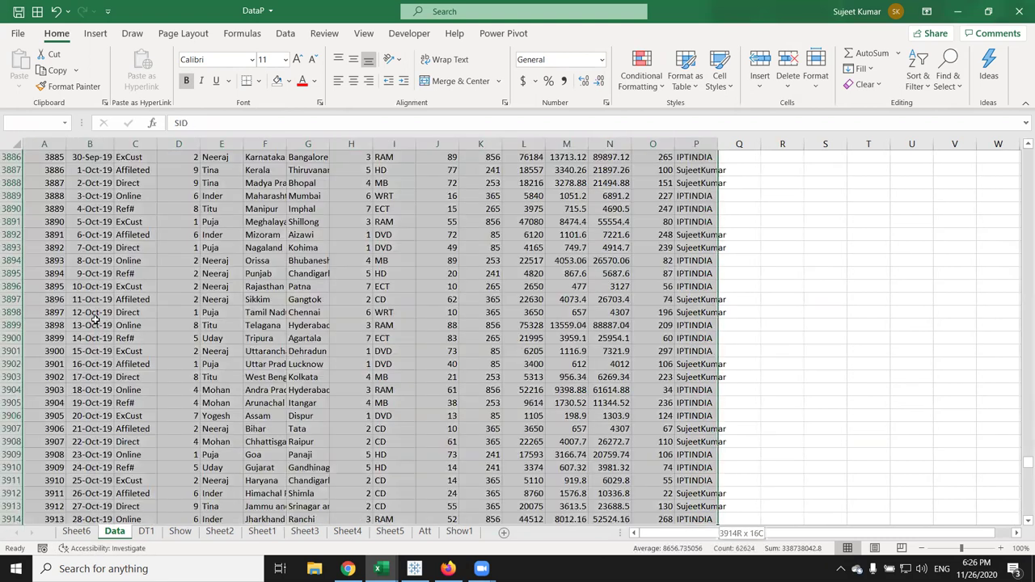
{"action": "key", "text": "ctrl+c"}
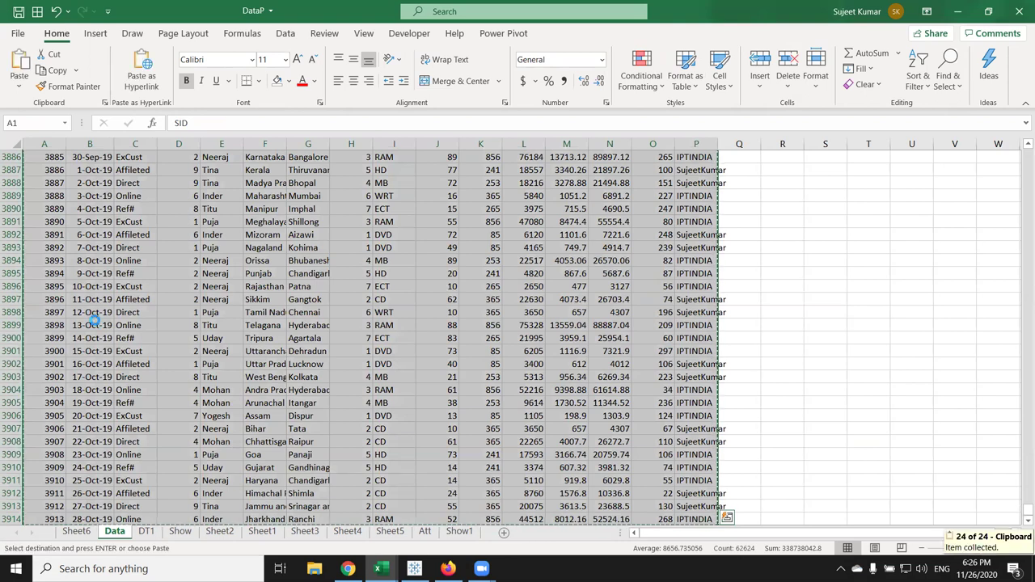
{"action": "key", "text": "ctrl+n"}
{"action": "key", "text": "ctrl+v"}
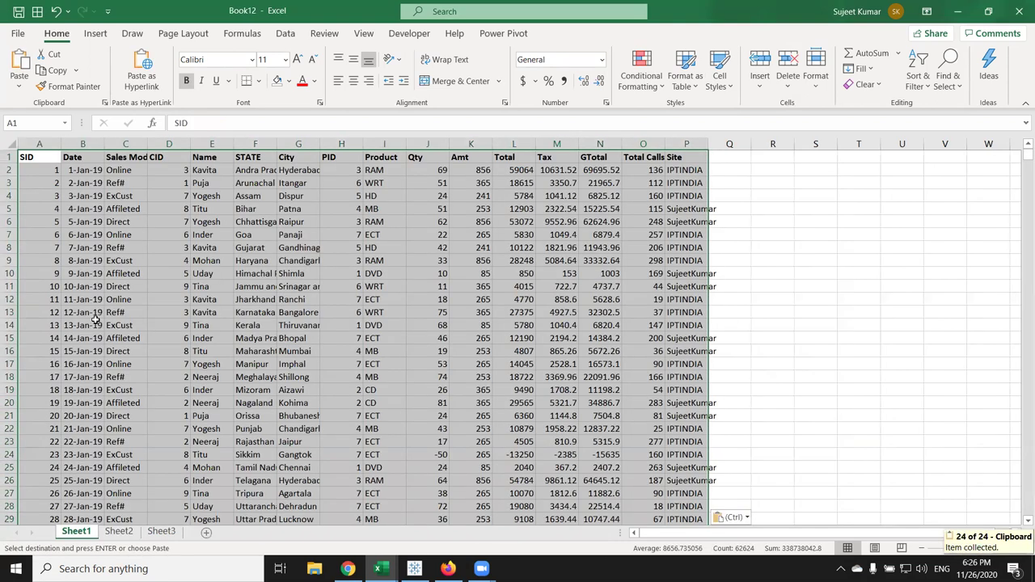
Save the new workbook as Exp_Data in the Downloads folder
{"action": "key", "text": "ctrl+s"}
{"action": "left_click", "coordinate": [458, 301]}
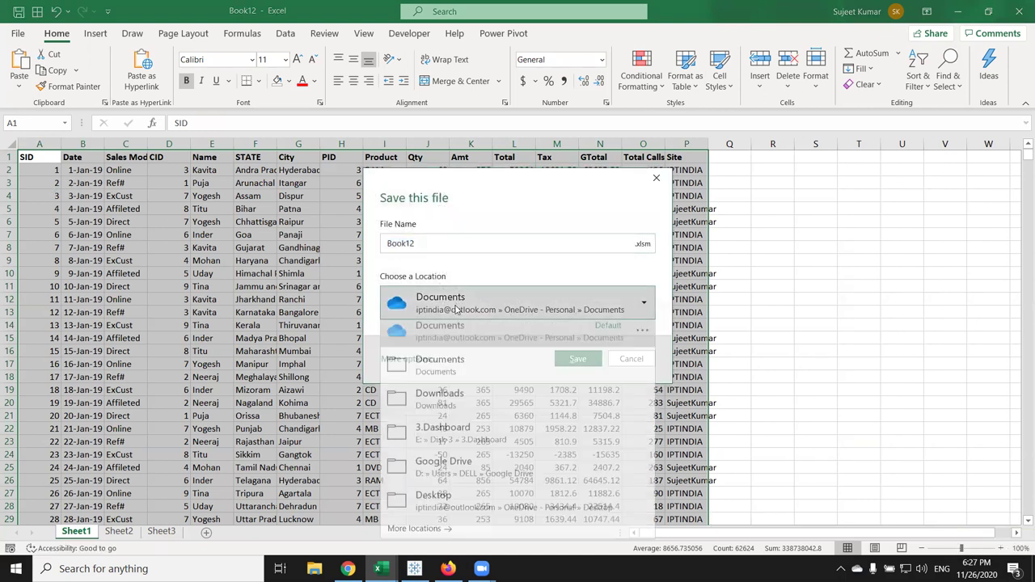
{"action": "left_click", "coordinate": [450, 403]}
{"action": "double_click", "coordinate": [410, 242]}
{"action": "type", "text": "Exp_Data"}
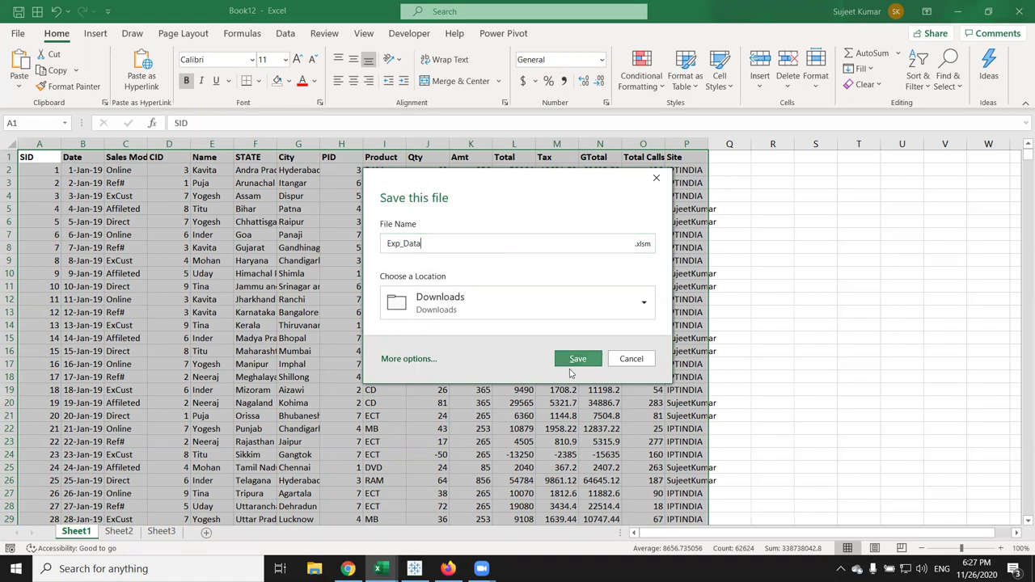
{"action": "left_click", "coordinate": [577, 359]}
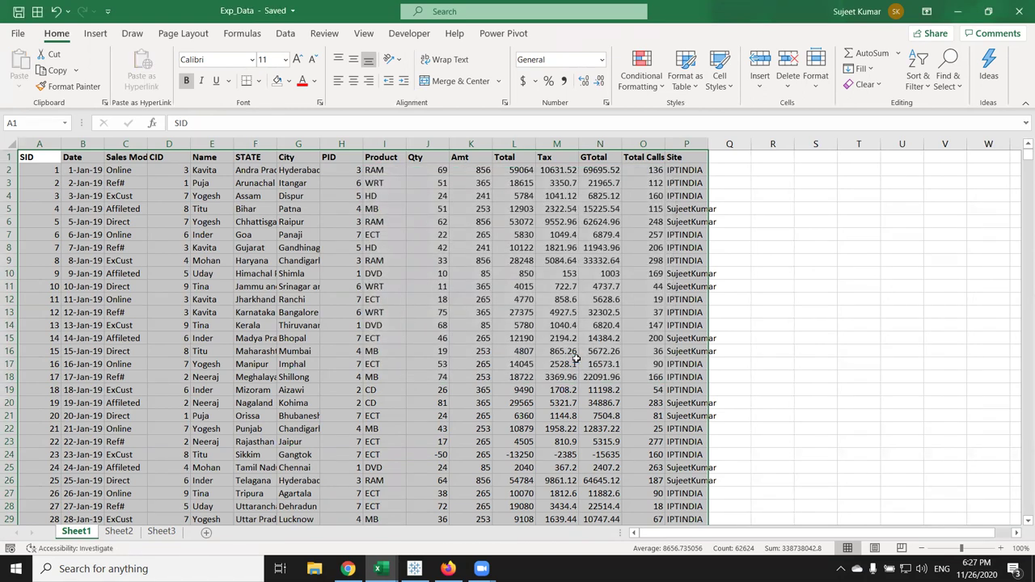
Close the DataP workbook without saving
{"action": "left_click", "coordinate": [1019, 11]}
{"action": "left_click", "coordinate": [1019, 11]}
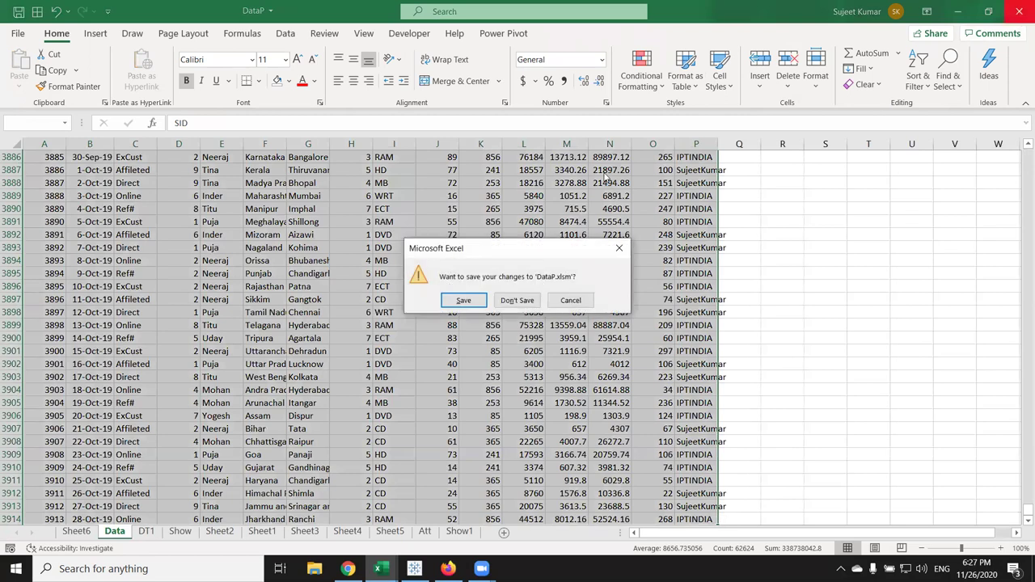
{"action": "left_click", "coordinate": [511, 300]}
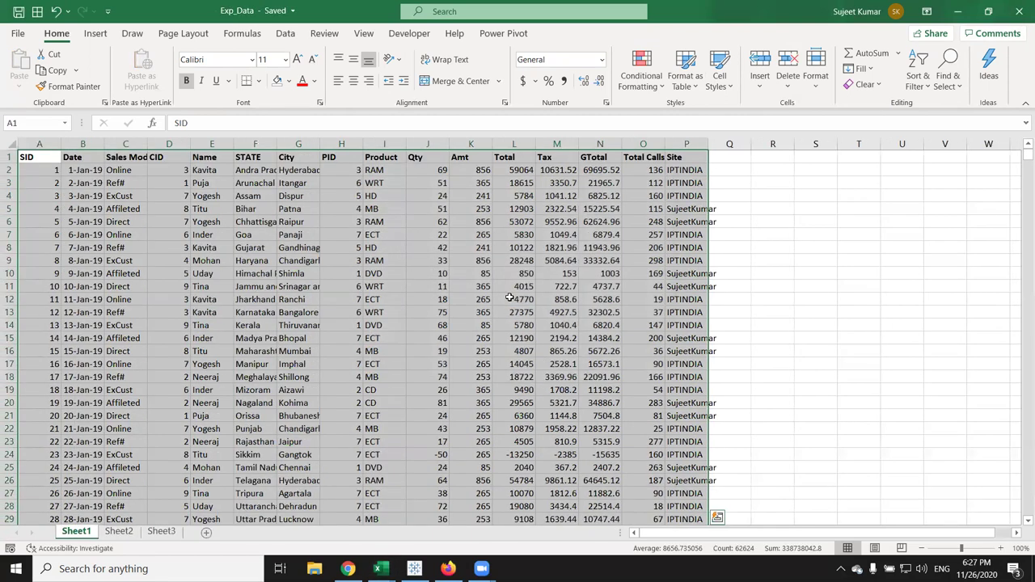
Check the pasted data reaches row 3914, then go to the empty Sheet2
{"action": "left_click", "coordinate": [61, 377]}
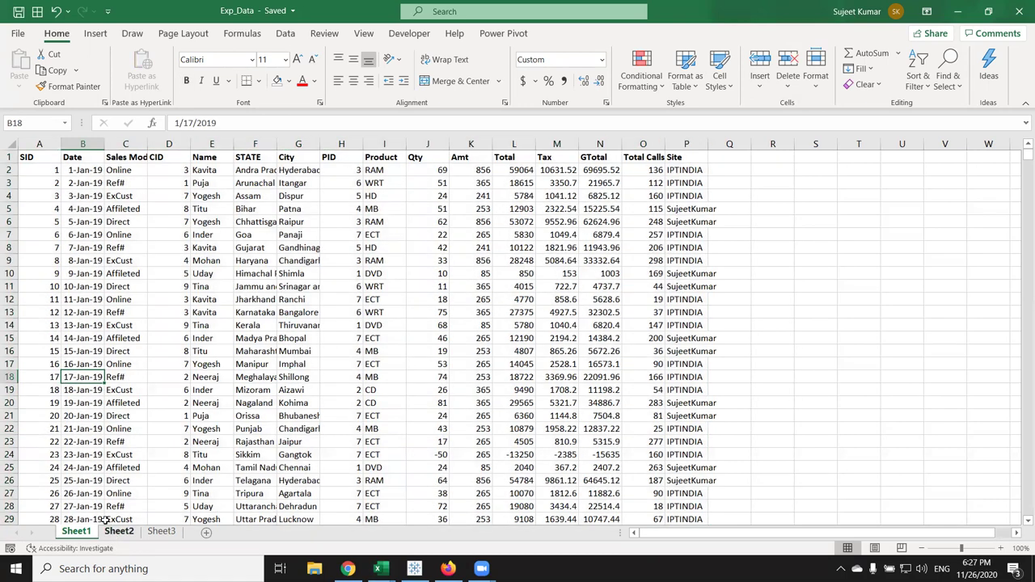
{"action": "left_click", "coordinate": [54, 455]}
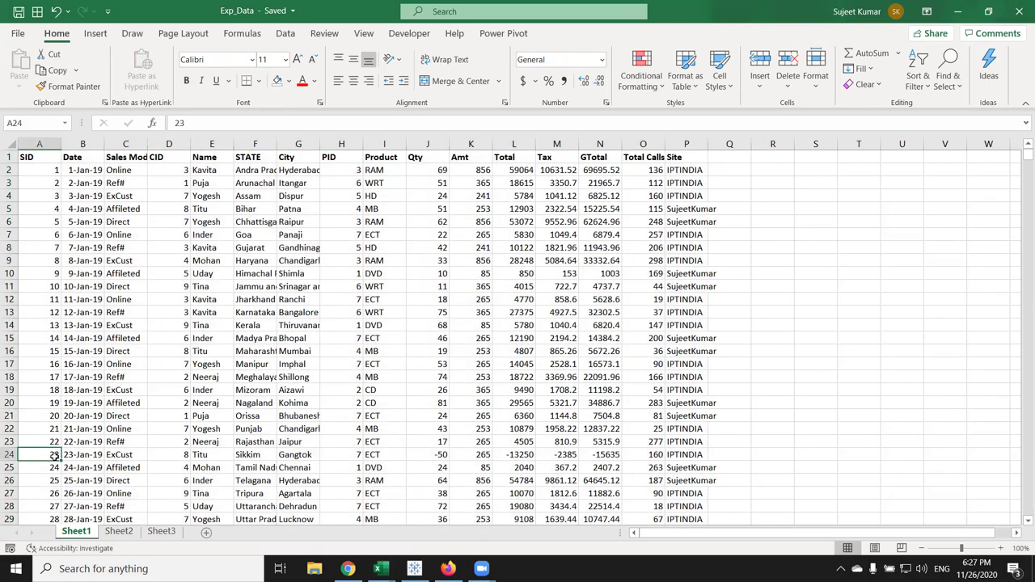
{"action": "key", "text": "ctrl+Down"}
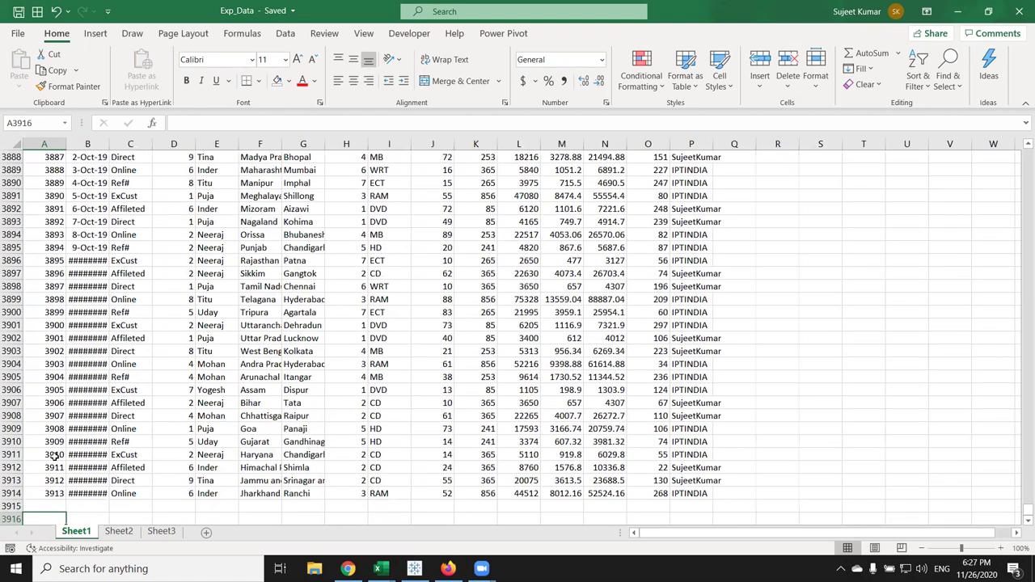
{"action": "key", "text": "ctrl+Home"}
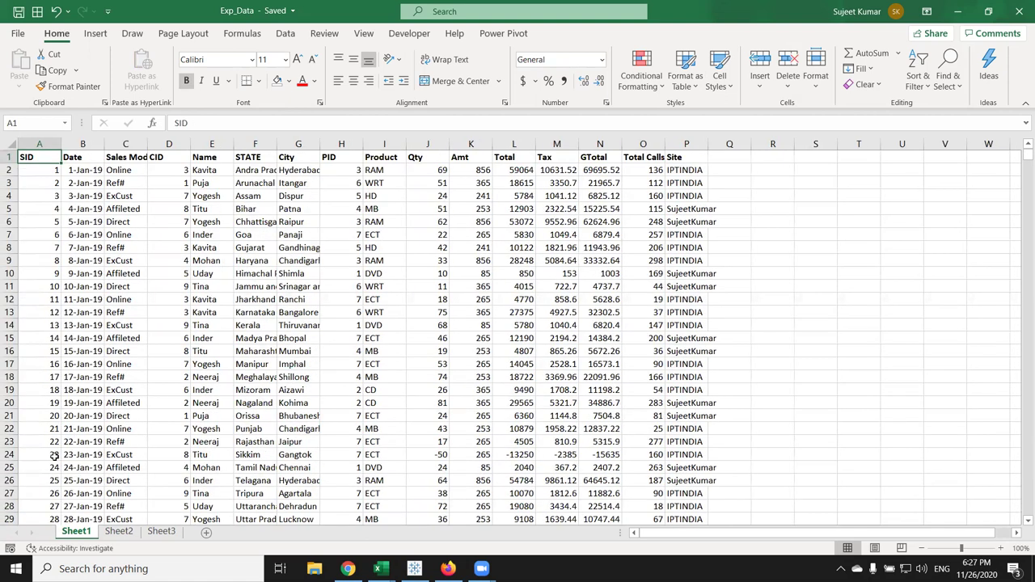
{"action": "left_click", "coordinate": [120, 528]}
Create a PivotTable at Sheet2 A1 from the external Exp_Data Sheet1$ connection
{"action": "left_click", "coordinate": [97, 35]}
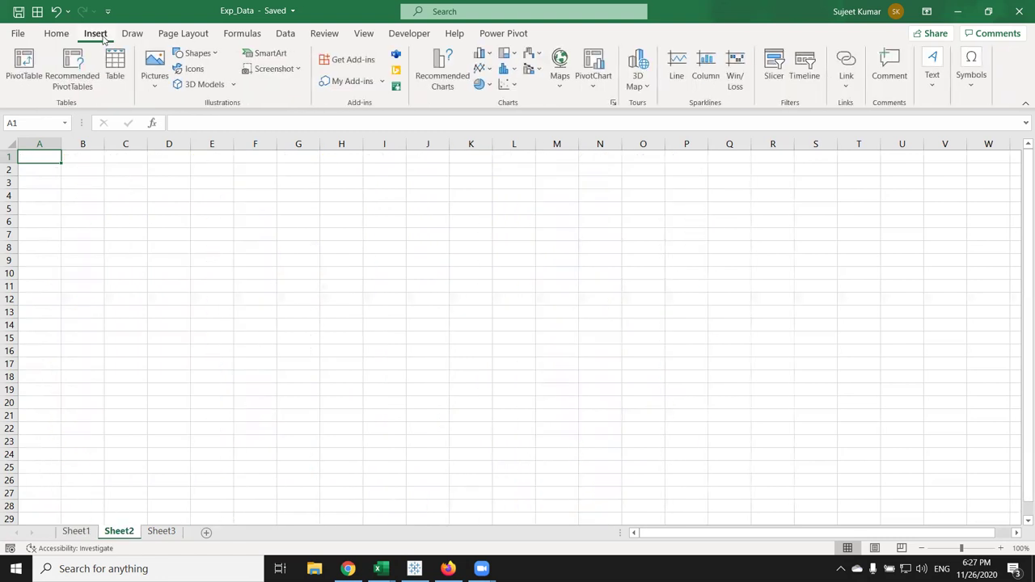
{"action": "left_click", "coordinate": [28, 65]}
{"action": "left_click", "coordinate": [614, 168]}
{"action": "left_click", "coordinate": [616, 181]}
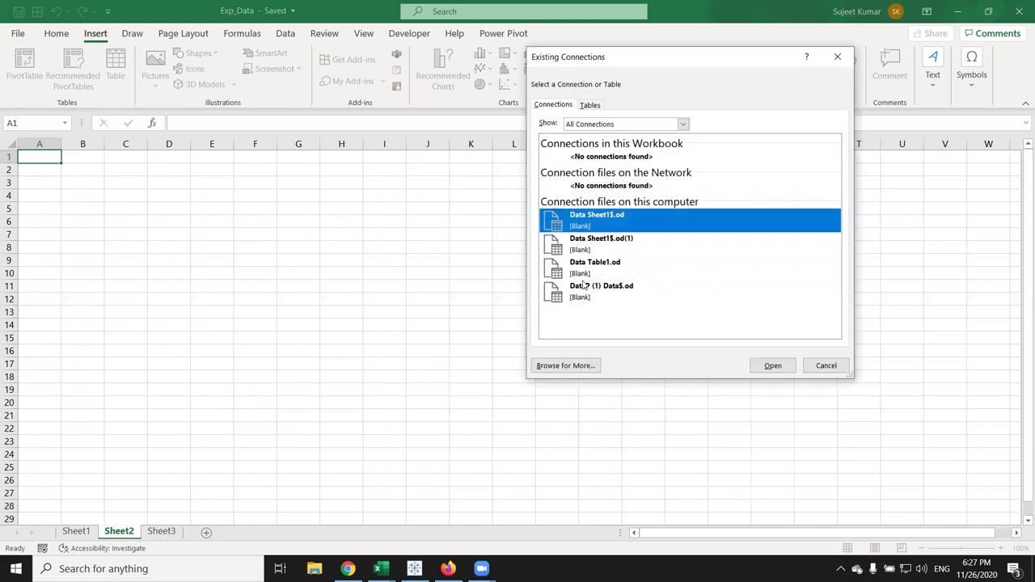
{"action": "left_click", "coordinate": [576, 368]}
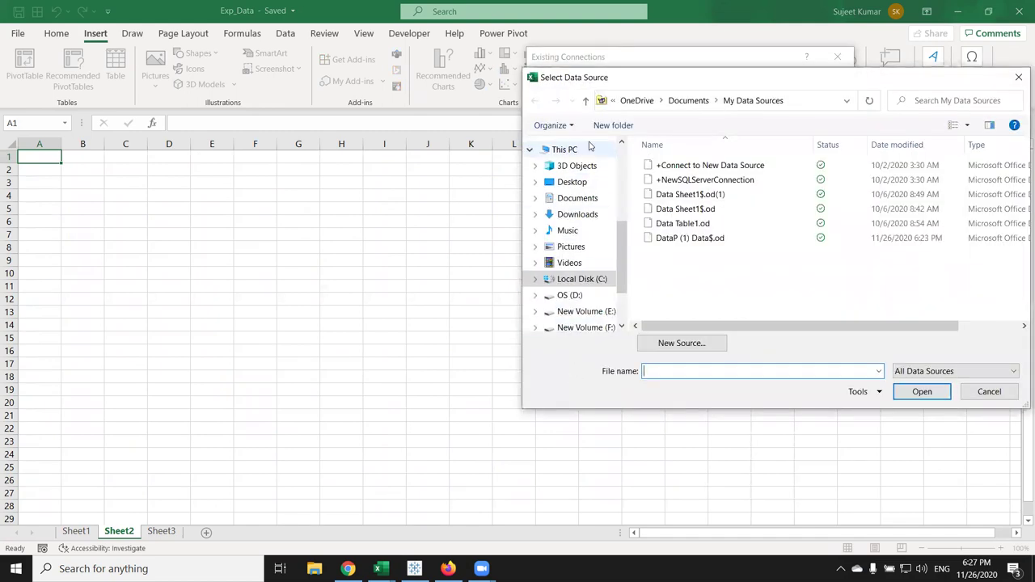
{"action": "left_click", "coordinate": [588, 214]}
{"action": "double_click", "coordinate": [672, 184]}
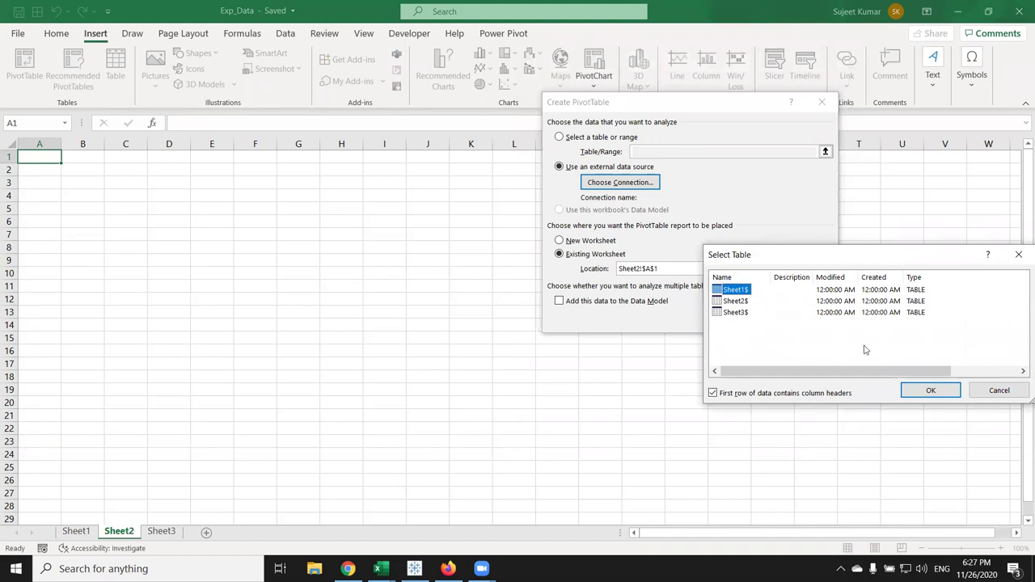
{"action": "left_click", "coordinate": [931, 391]}
{"action": "left_click", "coordinate": [733, 319]}
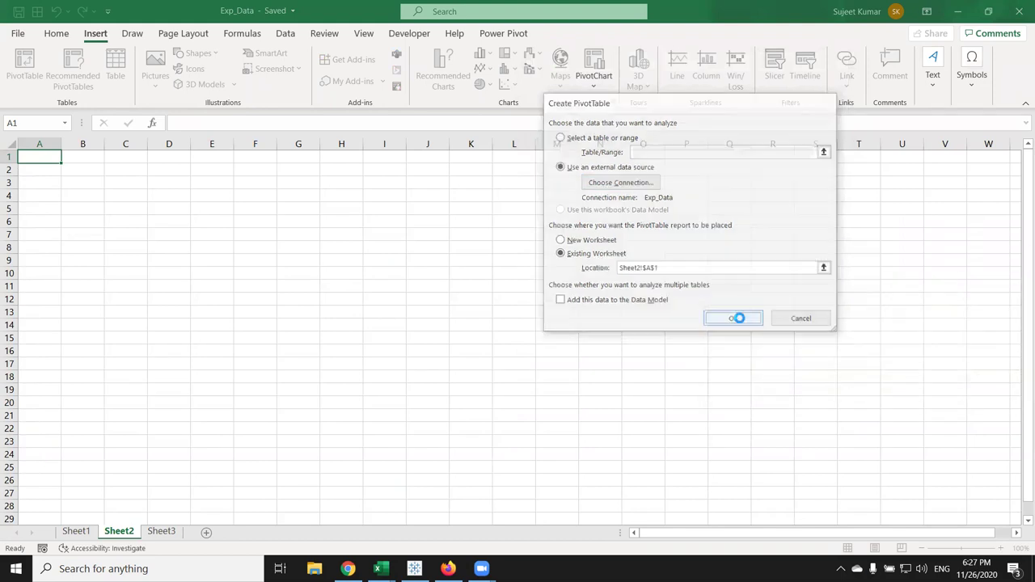
Put Name in Rows and sum Qty in Values, then return to Sheet1
{"action": "mouse_move", "coordinate": [896, 291]}
{"action": "left_mouse_down"}
{"action": "mouse_move", "coordinate": [370, 426]}
{"action": "mouse_move", "coordinate": [821, 493]}
{"action": "left_mouse_up"}
{"action": "left_click_drag", "start_coordinate": [831, 331], "coordinate": [960, 482]}
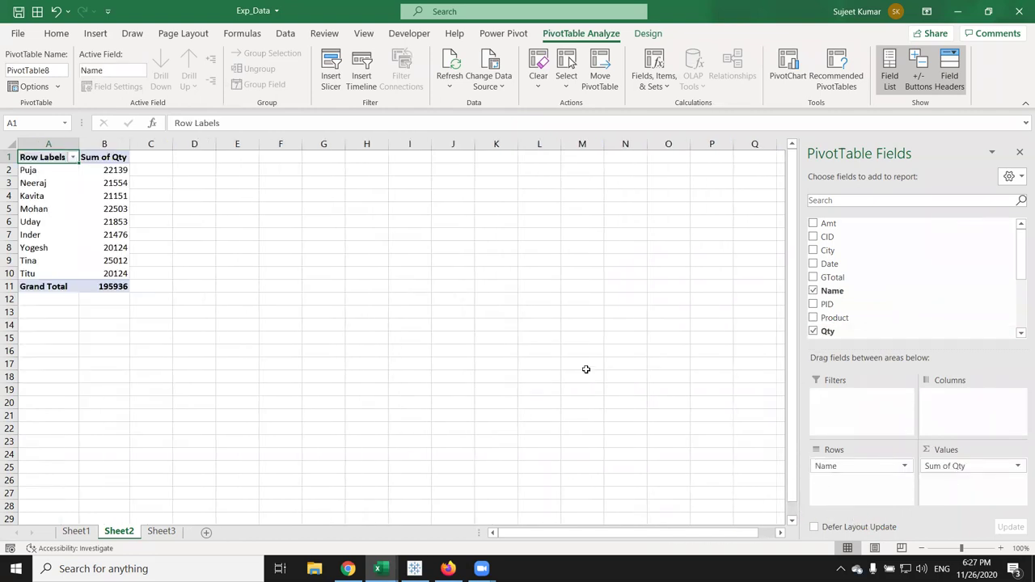
{"action": "left_click", "coordinate": [77, 531]}
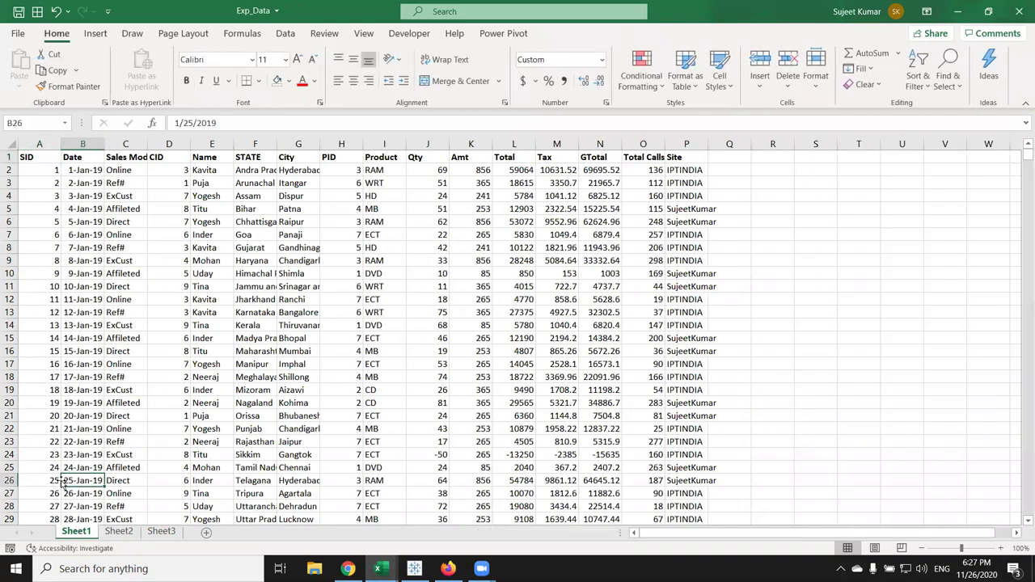
In row 3915, enter SID 3913, today's date, Online, 6, and the salesperson's name
{"action": "left_click", "coordinate": [63, 482]}
{"action": "key", "text": "ctrl+Down"}
{"action": "key", "text": "Down"}
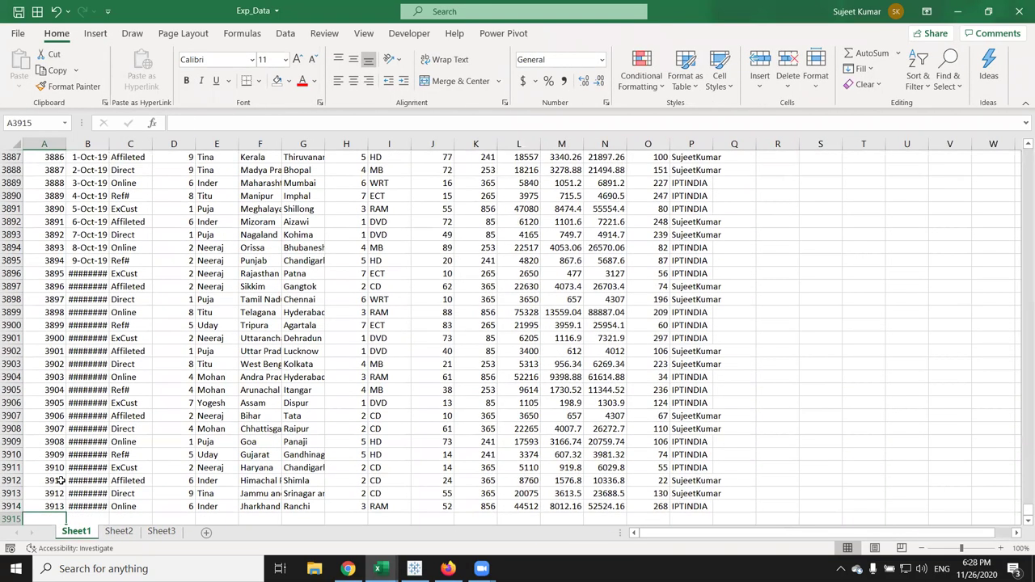
{"action": "type", "text": "3913"}
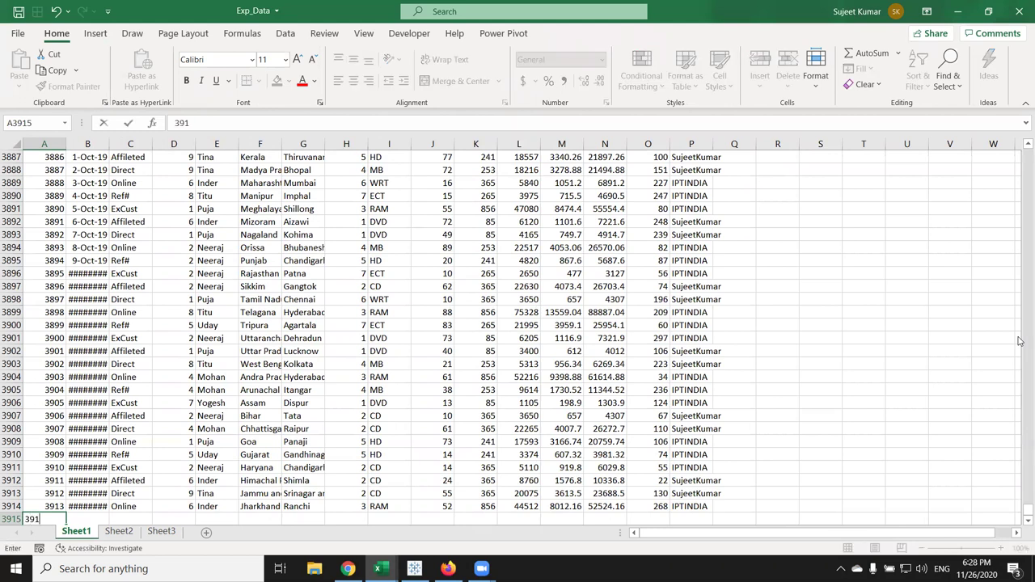
{"action": "key", "text": "Tab"}
{"action": "key", "text": "ctrl+semicolon"}
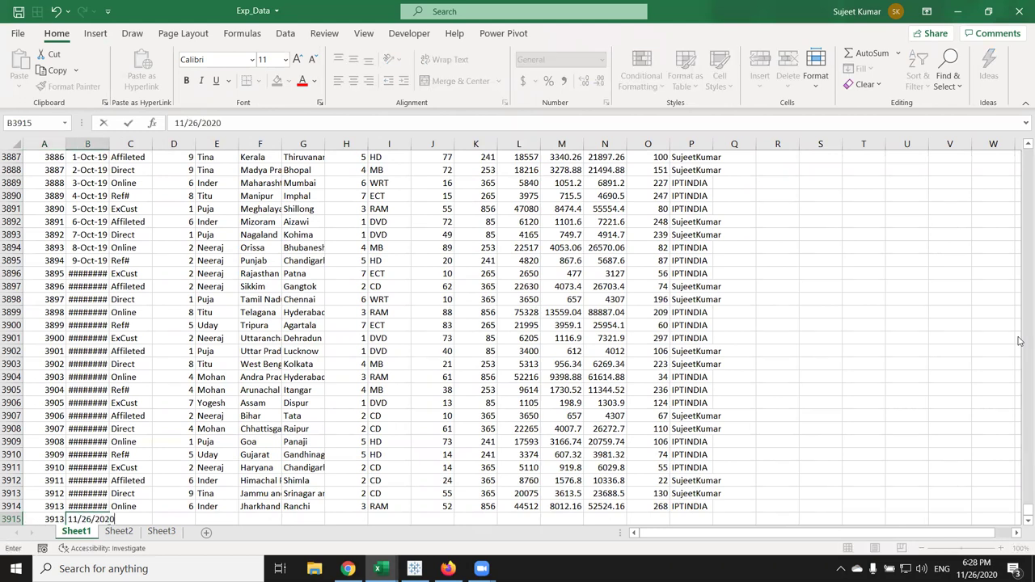
{"action": "key", "text": "Tab"}
{"action": "type", "text": "Online"}
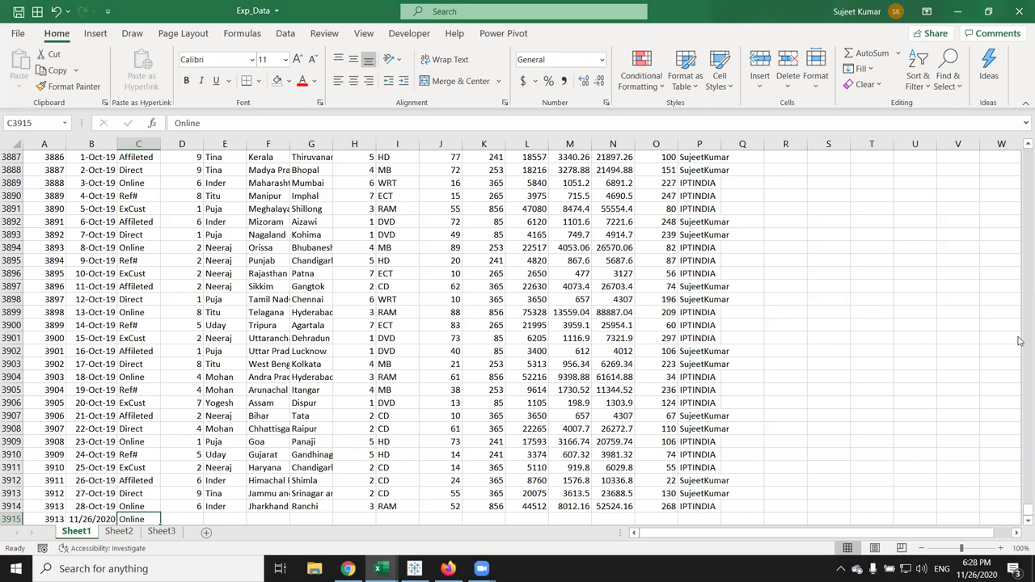
{"action": "key", "text": "Tab"}
{"action": "type", "text": "6"}
{"action": "key", "text": "Tab"}
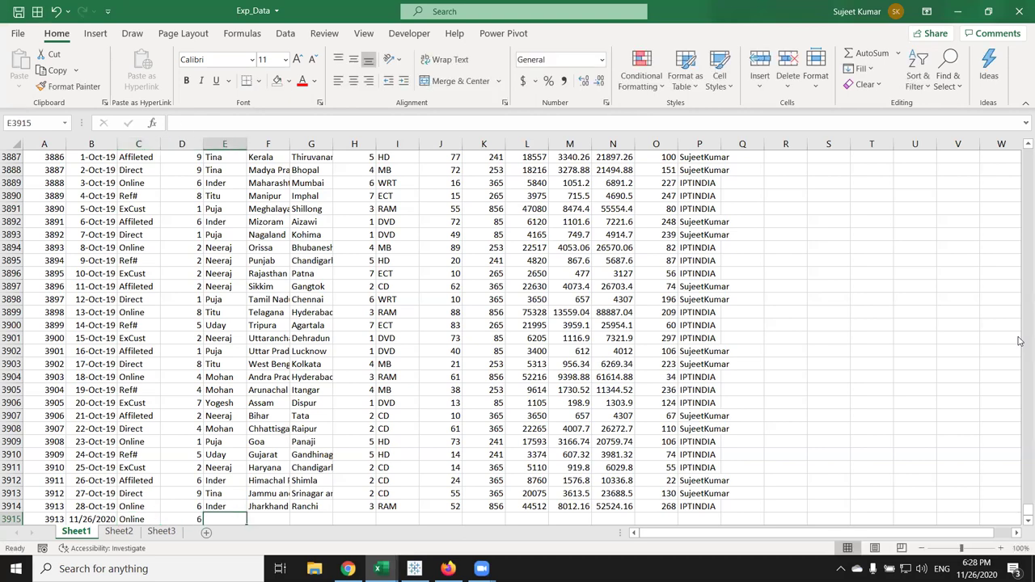
{"action": "scroll", "coordinate": [956, 348], "scroll_direction": "down", "scroll_amount": 1}
{"action": "scroll", "coordinate": [956, 346], "scroll_direction": "down", "scroll_amount": 1}
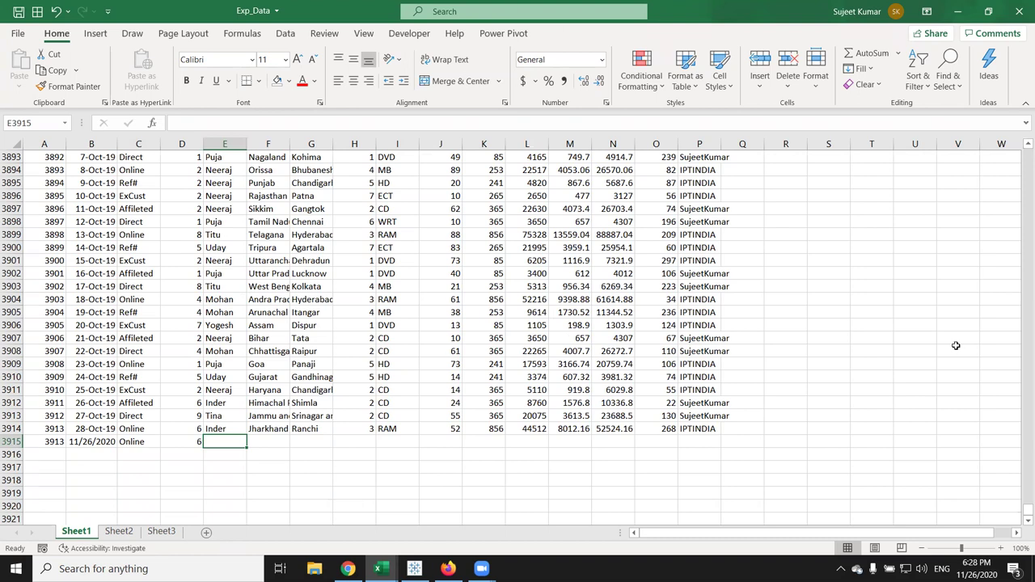
{"action": "type", "text": "OM"}
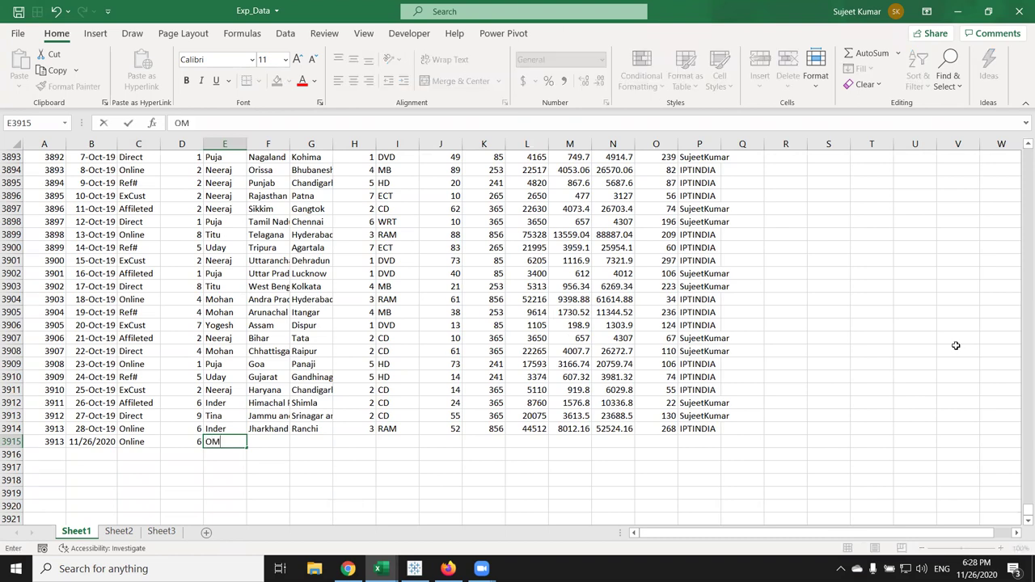
{"action": "type", "text": " Pra"}
{"action": "type", "text": "krash"}
{"action": "key", "text": "Tab"}
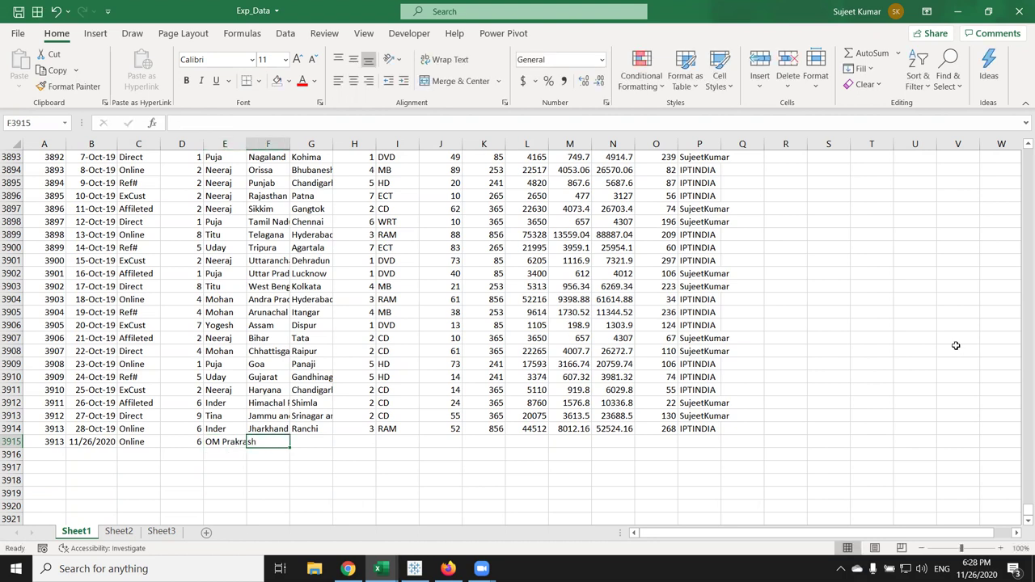
Enter state Bihar, city Muzaffarpur, product id 3, product RAM and quantity 85
{"action": "type", "text": "Biha"}
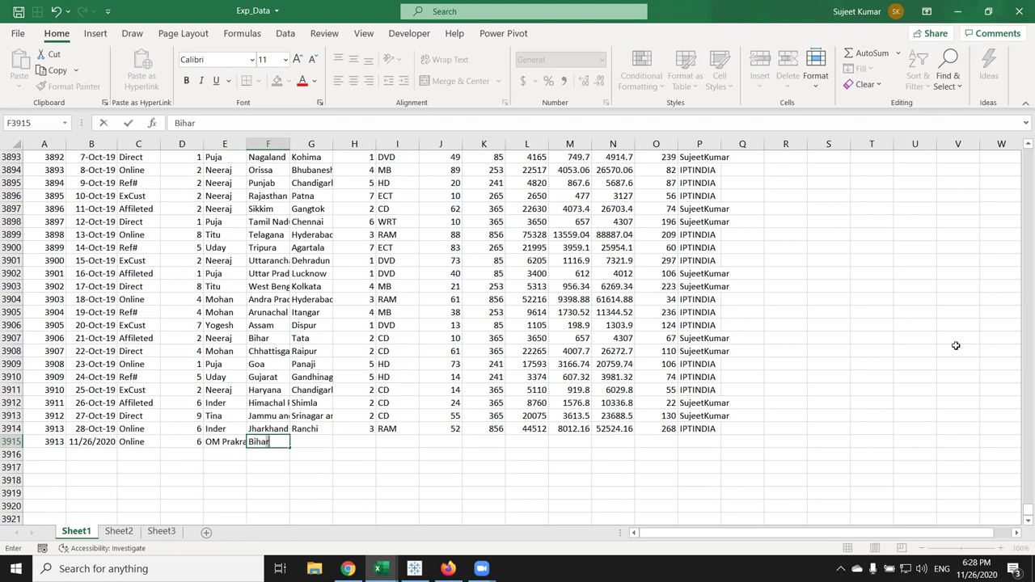
{"action": "type", "text": "r"}
{"action": "key", "text": "Tab"}
{"action": "type", "text": "Muzaffarpur"}
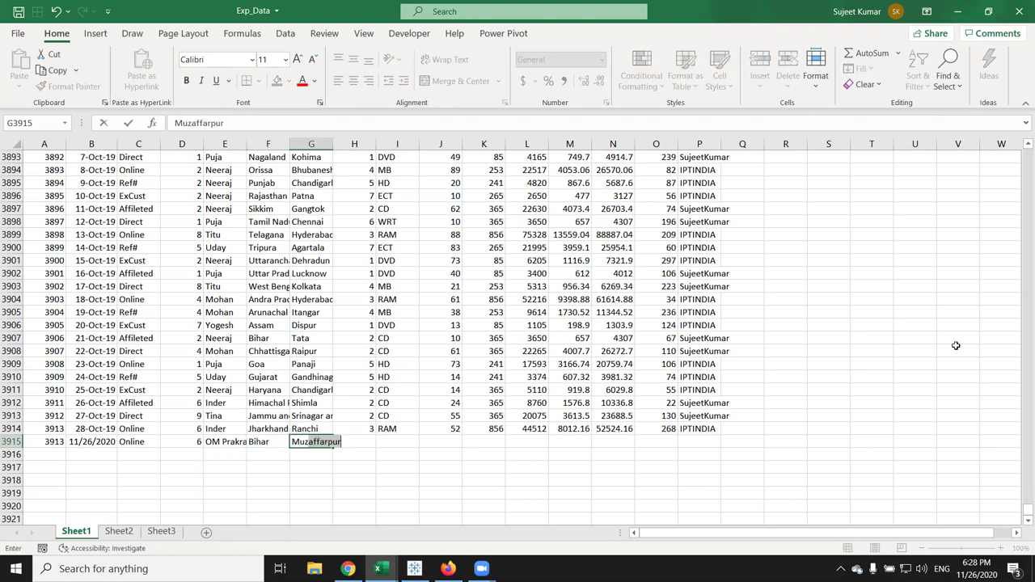
{"action": "key", "text": "Tab"}
{"action": "type", "text": "3"}
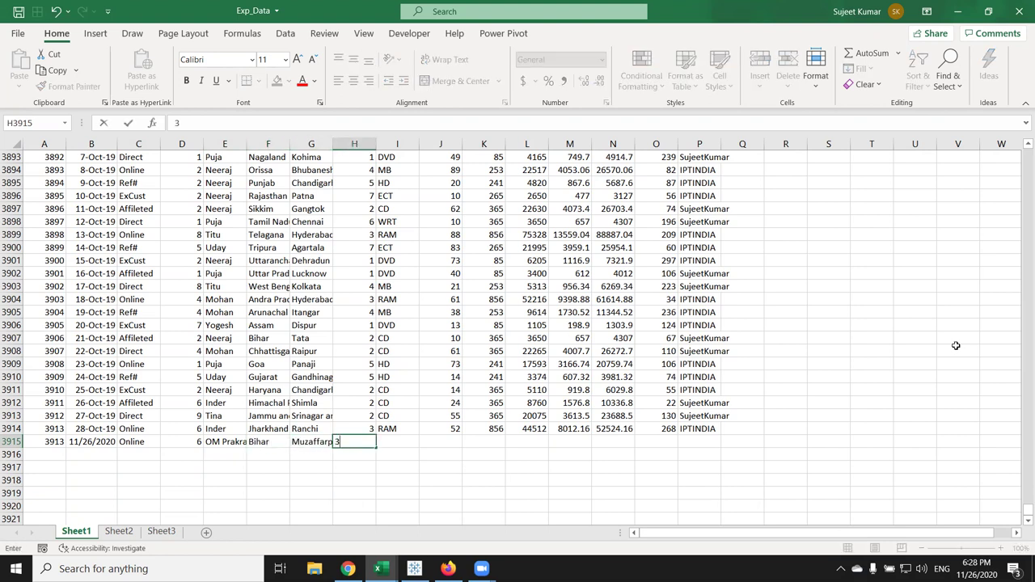
{"action": "key", "text": "Tab"}
{"action": "type", "text": "RAM"}
{"action": "key", "text": "Tab"}
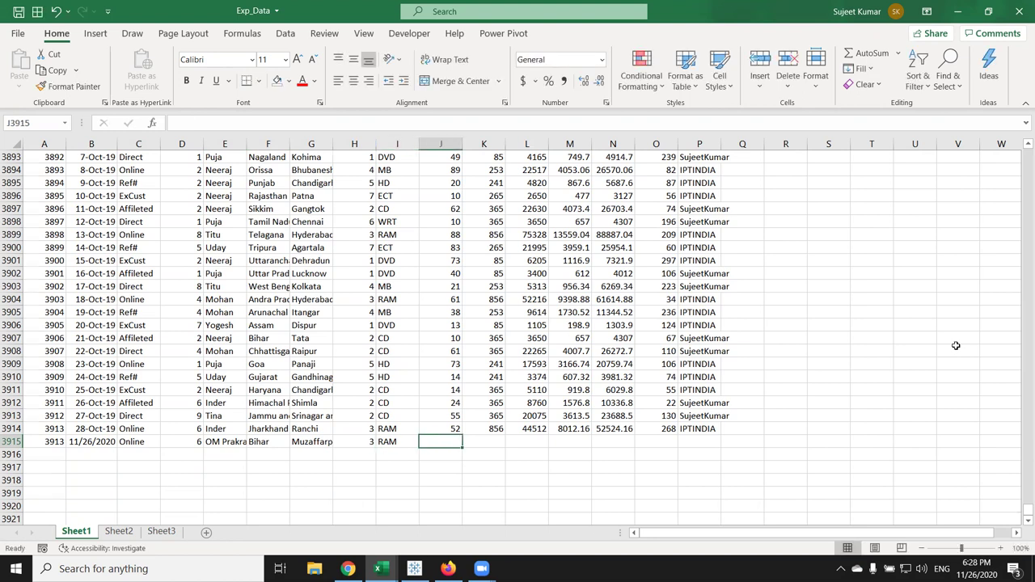
{"action": "type", "text": "85"}
{"action": "key", "text": "Tab"}
Fill the remaining cells with 652, 36523, 63253, 65236, 22 and site I
{"action": "type", "text": "6"}
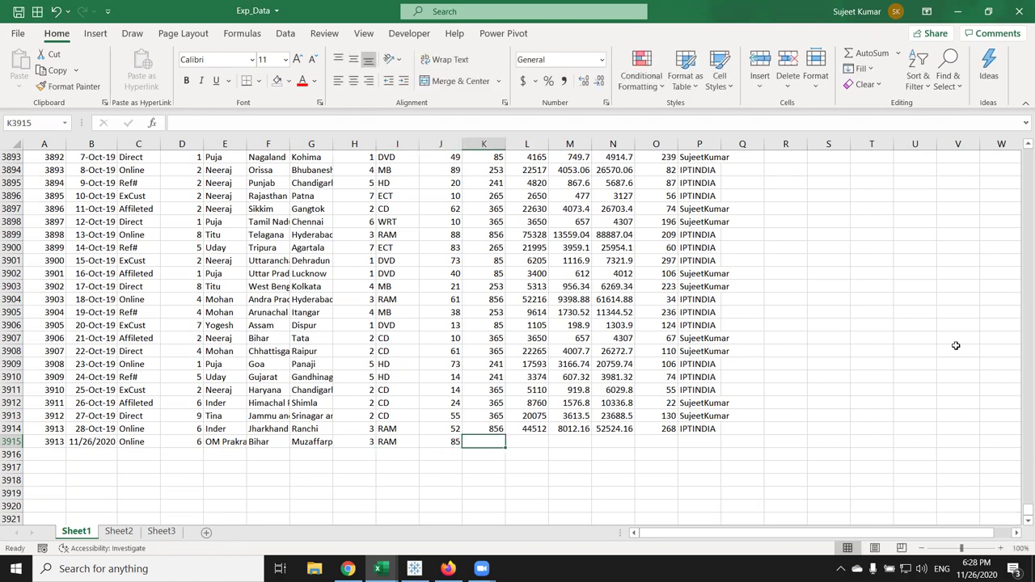
{"action": "type", "text": "52"}
{"action": "key", "text": "Tab"}
{"action": "type", "text": "36523"}
{"action": "key", "text": "Tab"}
{"action": "type", "text": "6325"}
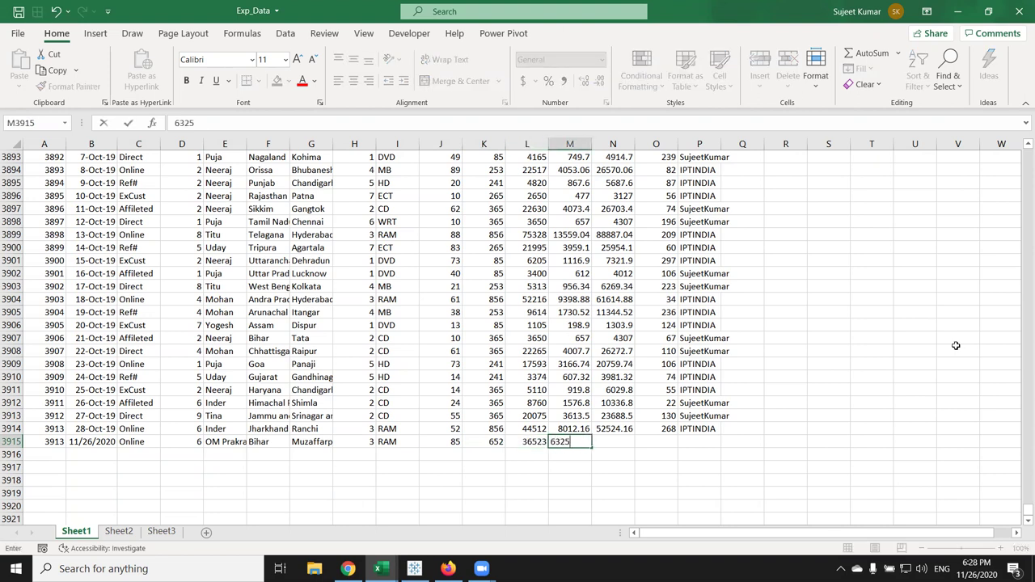
{"action": "type", "text": "3"}
{"action": "key", "text": "Tab"}
{"action": "type", "text": "65236"}
{"action": "key", "text": "Tab"}
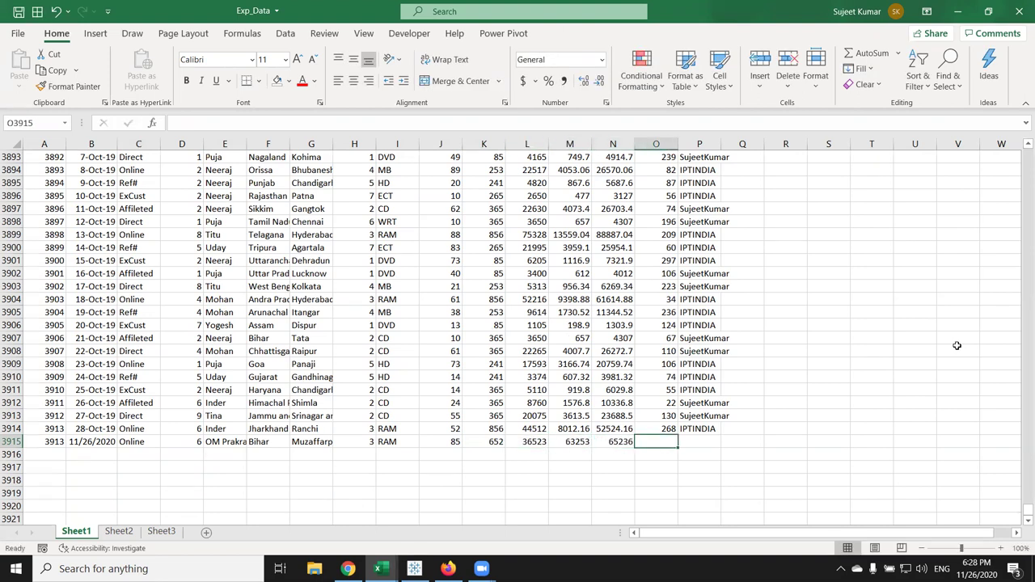
{"action": "type", "text": "22"}
{"action": "key", "text": "Tab"}
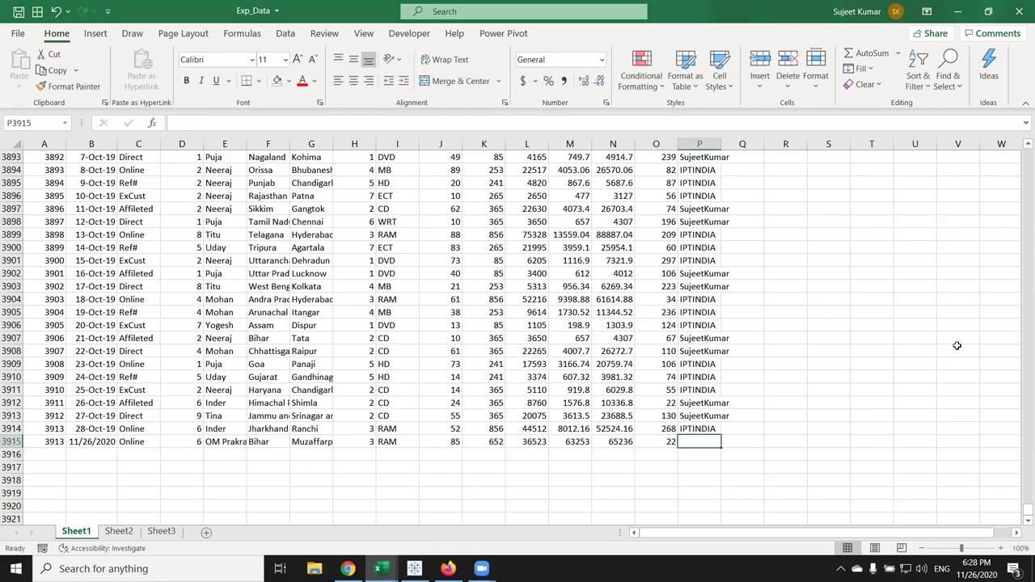
{"action": "type", "text": "IPTINDIA"}
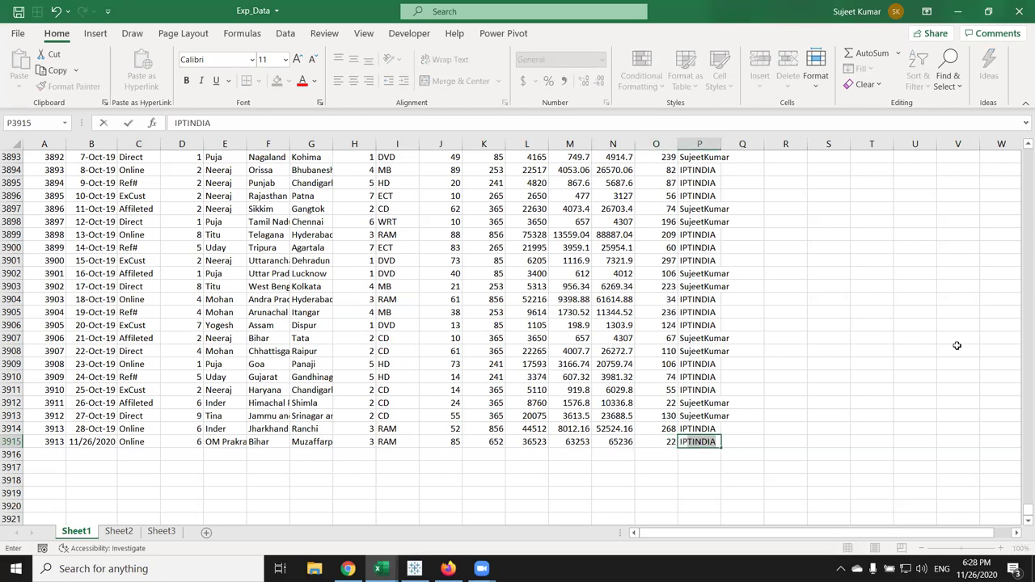
{"action": "key", "text": "Return"}
Refresh the Sheet2 PivotTable so the new 85 row and Grand Total 196021 appear, then go back to Sheet1
{"action": "left_click", "coordinate": [121, 531]}
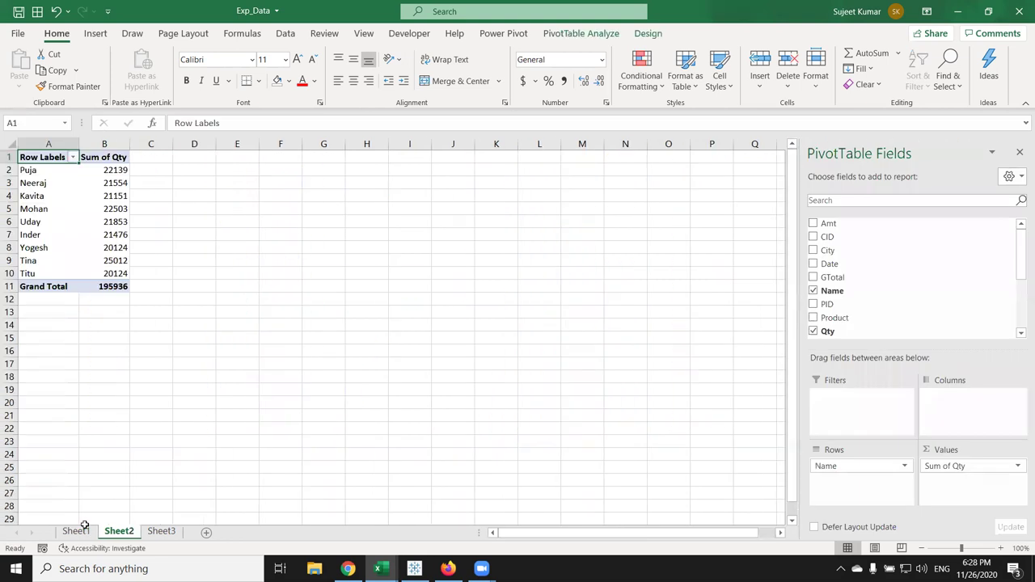
{"action": "right_click", "coordinate": [61, 222]}
{"action": "left_click", "coordinate": [84, 267]}
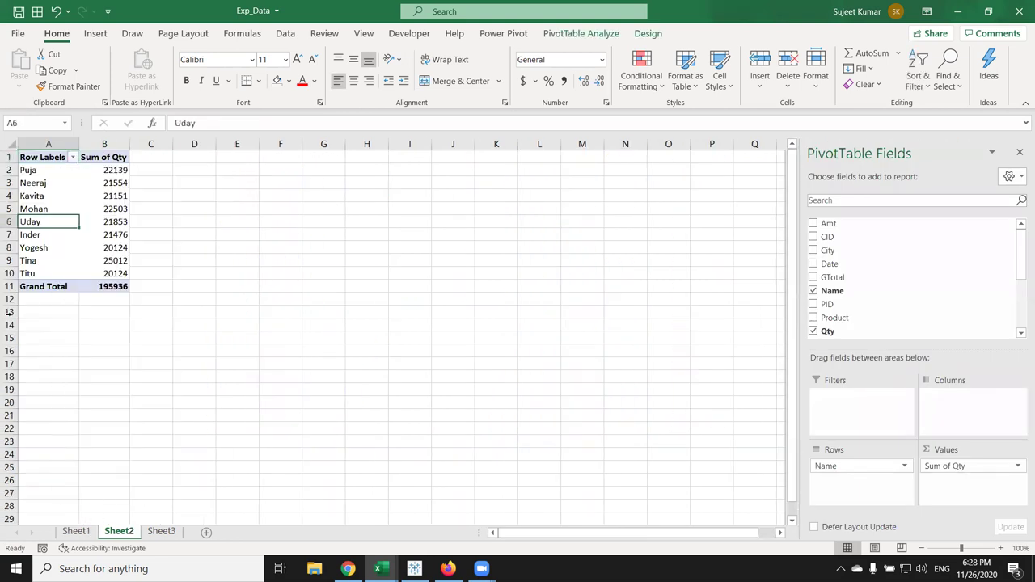
{"action": "left_click_drag", "start_coordinate": [33, 287], "coordinate": [103, 287]}
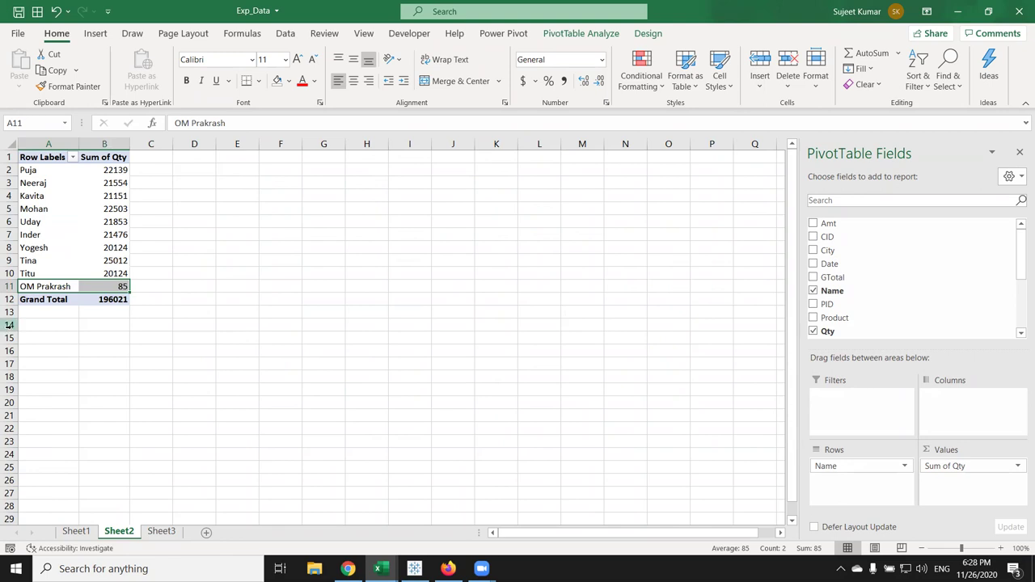
{"action": "left_click", "coordinate": [76, 531]}
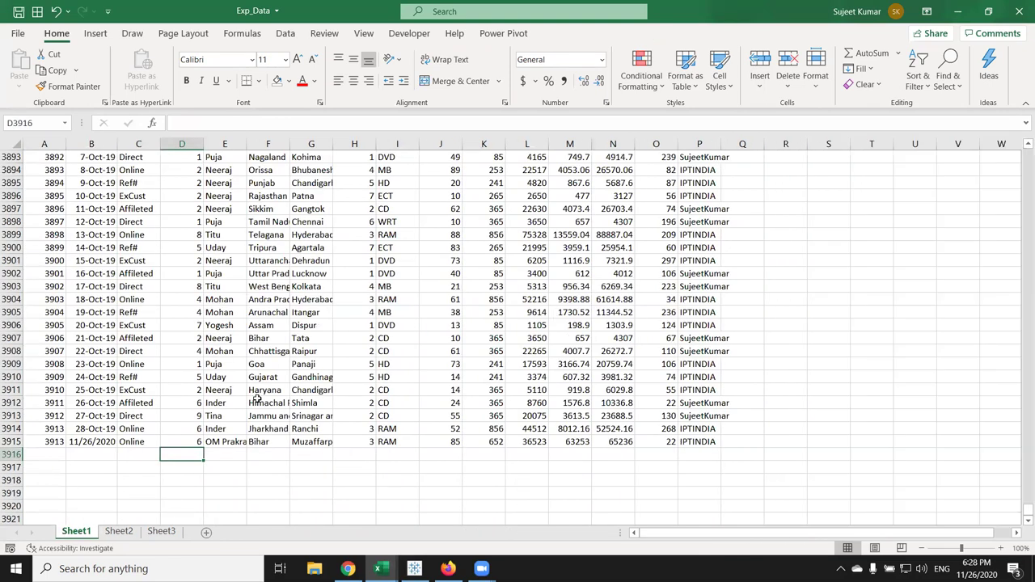
{"action": "left_click", "coordinate": [695, 260]}
Add the header 'Month' in Q1, the empty column after Site
{"action": "key", "text": "ctrl+Up"}
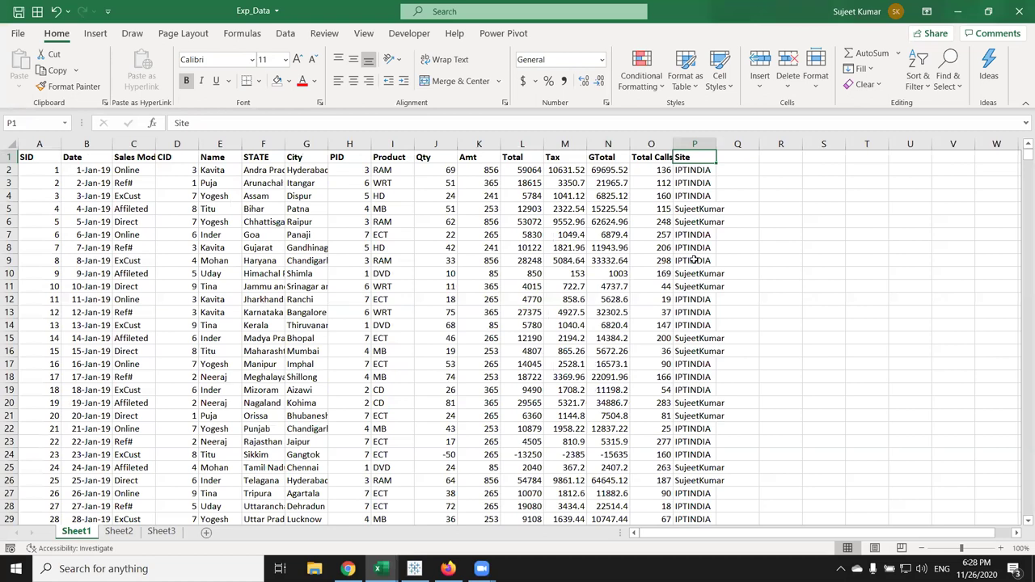
{"action": "key", "text": "Right"}
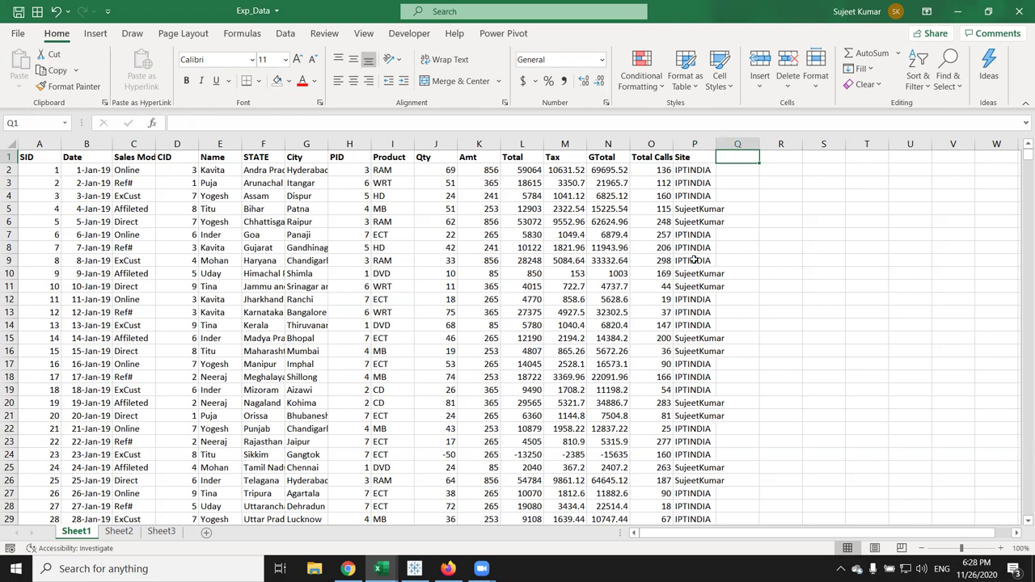
{"action": "key", "text": "Left"}
{"action": "key", "text": "ctrl+Left"}
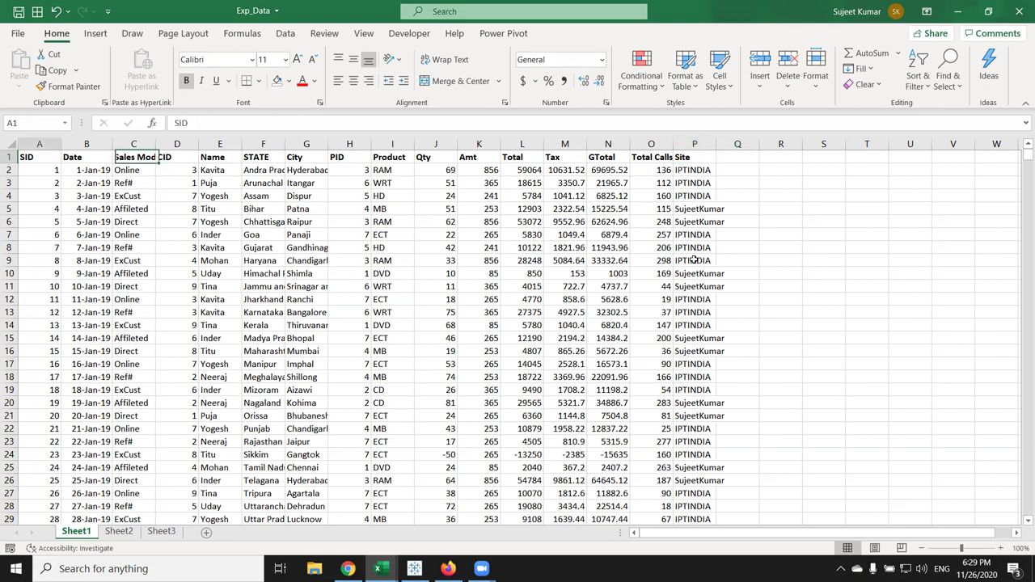
{"action": "key", "text": "ctrl+Right"}
{"action": "key", "text": "Right"}
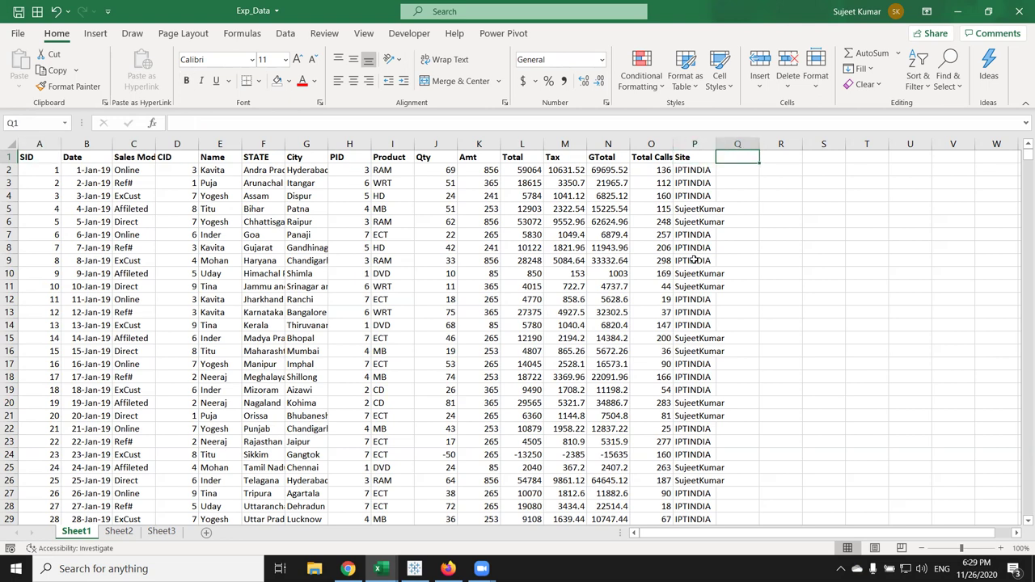
{"action": "type", "text": "Month"}
{"action": "key", "text": "Return"}
Enter Jan in Q2, fill the month series down to the last record, and return to the Sheet2 PivotTable
{"action": "type", "text": "Jan"}
{"action": "key", "text": "Return"}
{"action": "left_click", "coordinate": [742, 170]}
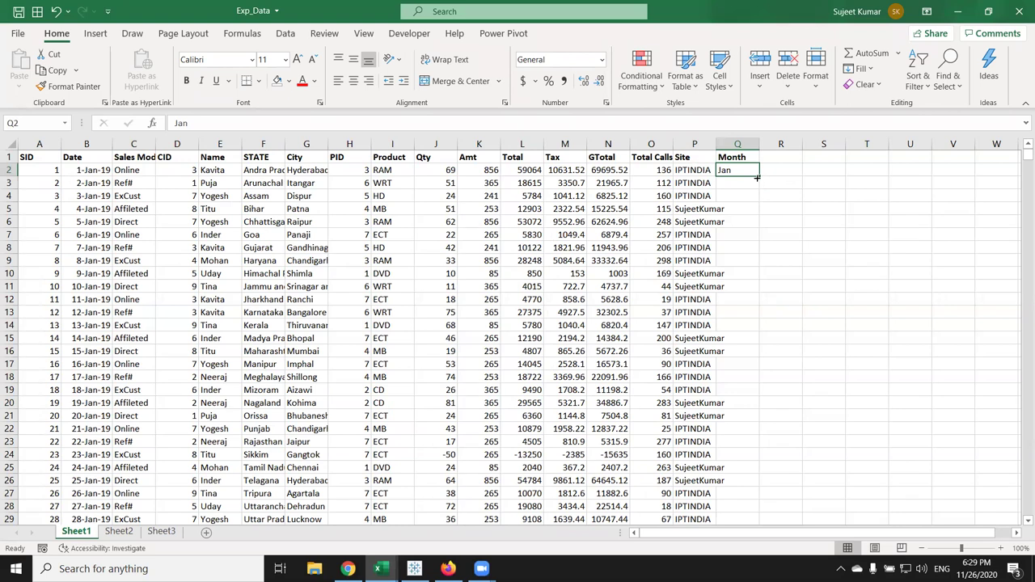
{"action": "double_click", "coordinate": [757, 177]}
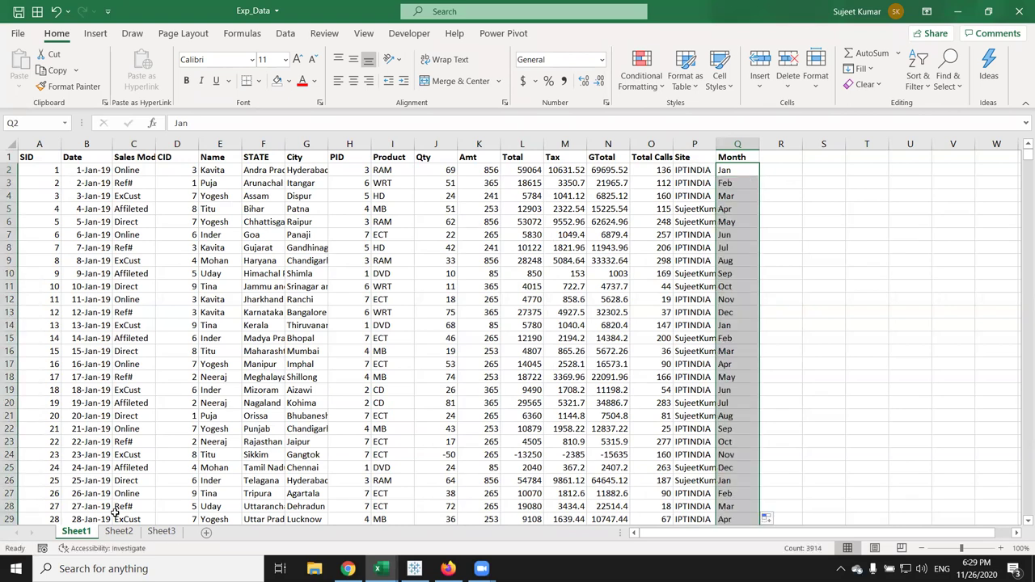
{"action": "left_click", "coordinate": [118, 531]}
{"action": "right_click", "coordinate": [85, 243]}
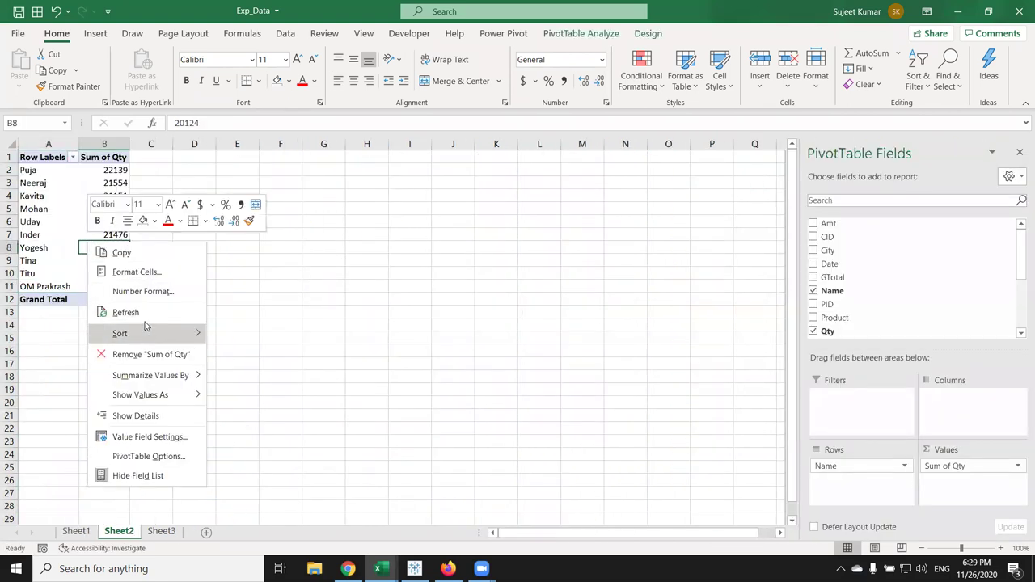
{"action": "left_click", "coordinate": [143, 311]}
{"action": "scroll", "coordinate": [934, 303], "scroll_direction": "down", "scroll_amount": 3}
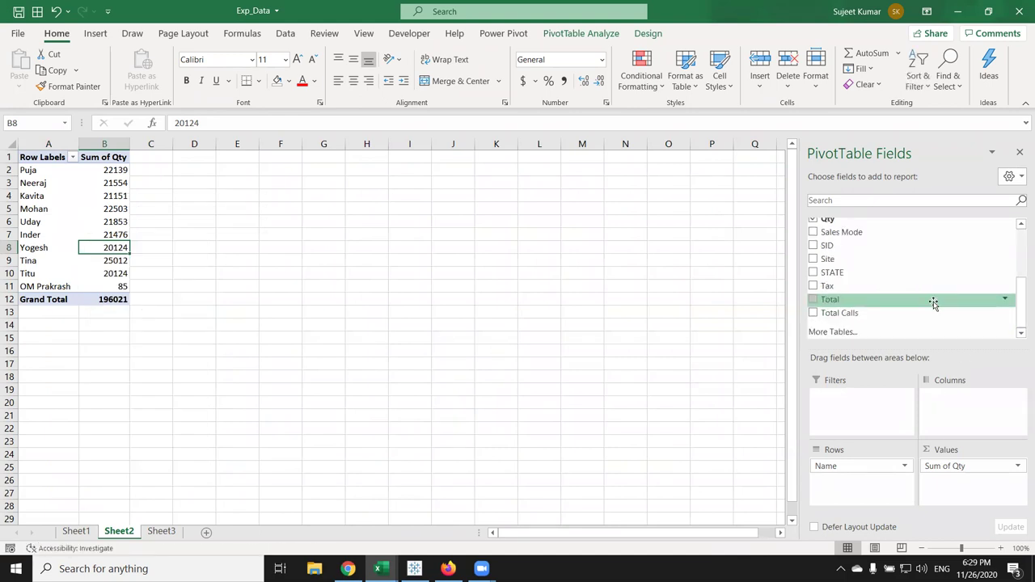
{"action": "scroll", "coordinate": [934, 303], "scroll_direction": "up", "scroll_amount": 3}
{"action": "scroll", "coordinate": [934, 303], "scroll_direction": "down", "scroll_amount": 3}
{"action": "scroll", "coordinate": [934, 303], "scroll_direction": "up", "scroll_amount": 2}
{"action": "scroll", "coordinate": [934, 303], "scroll_direction": "up", "scroll_amount": 1}
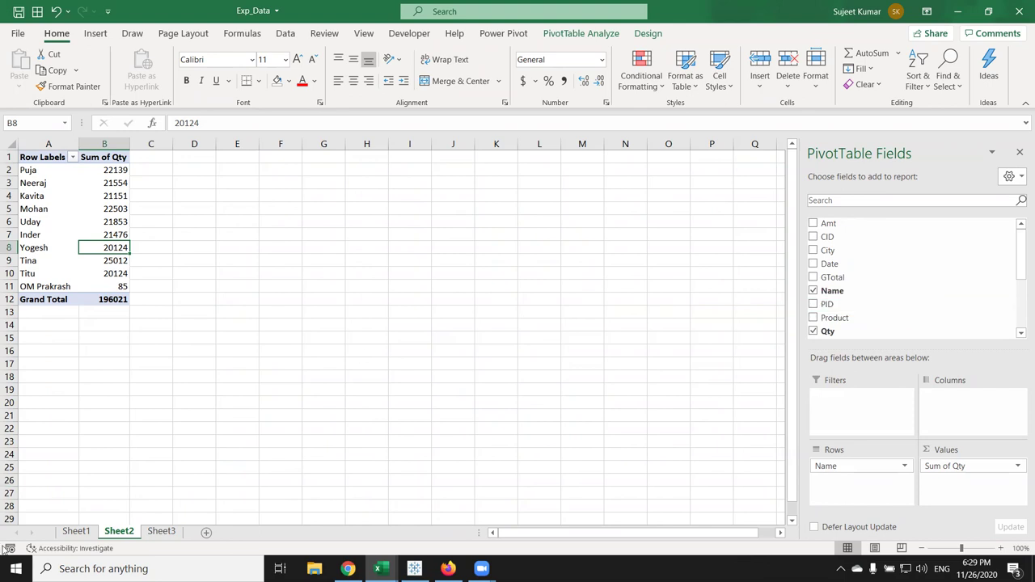
{"action": "left_click", "coordinate": [76, 531]}
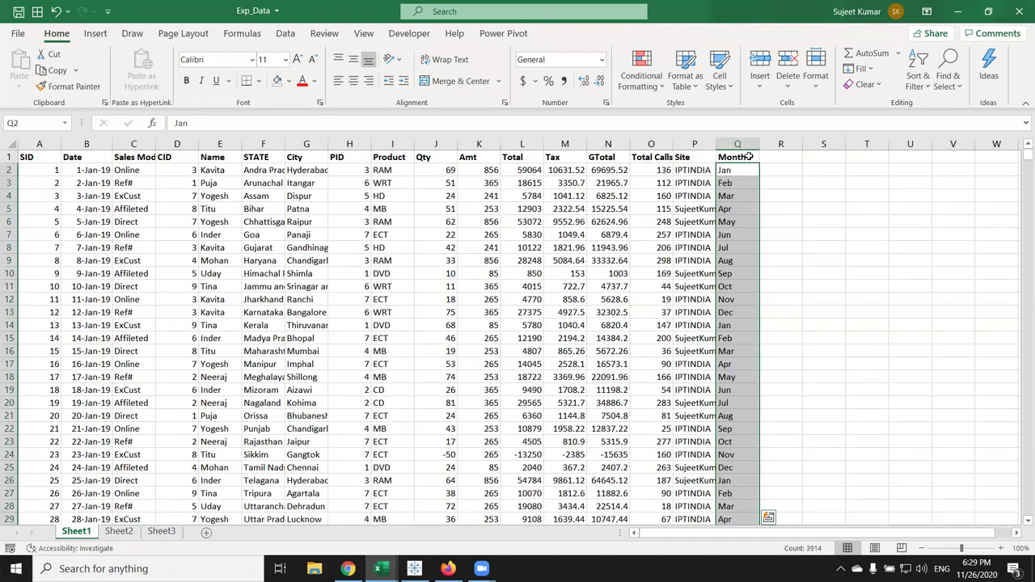
{"action": "left_click", "coordinate": [738, 144]}
{"action": "key", "text": "Delete"}
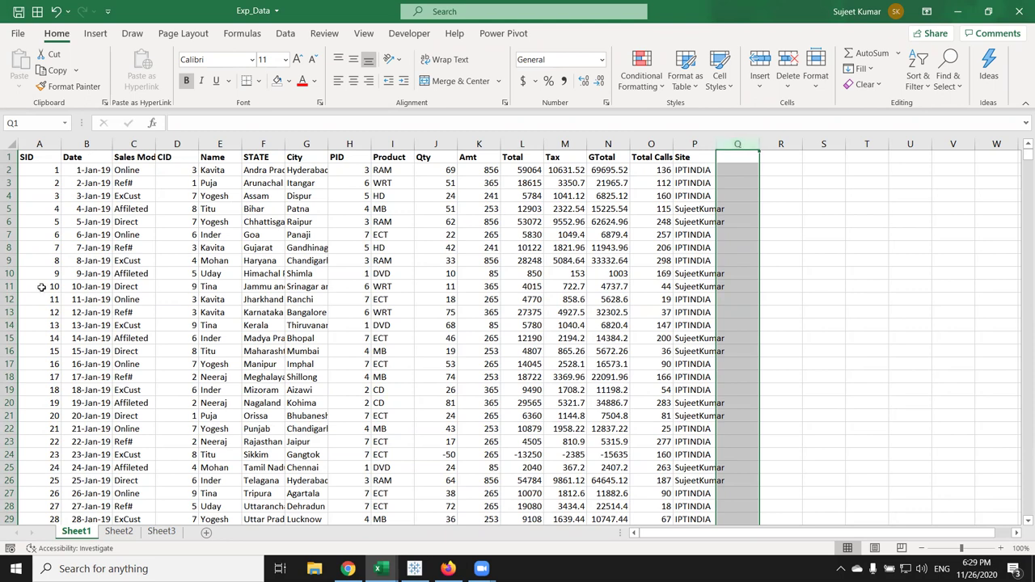
{"action": "left_click", "coordinate": [396, 248]}
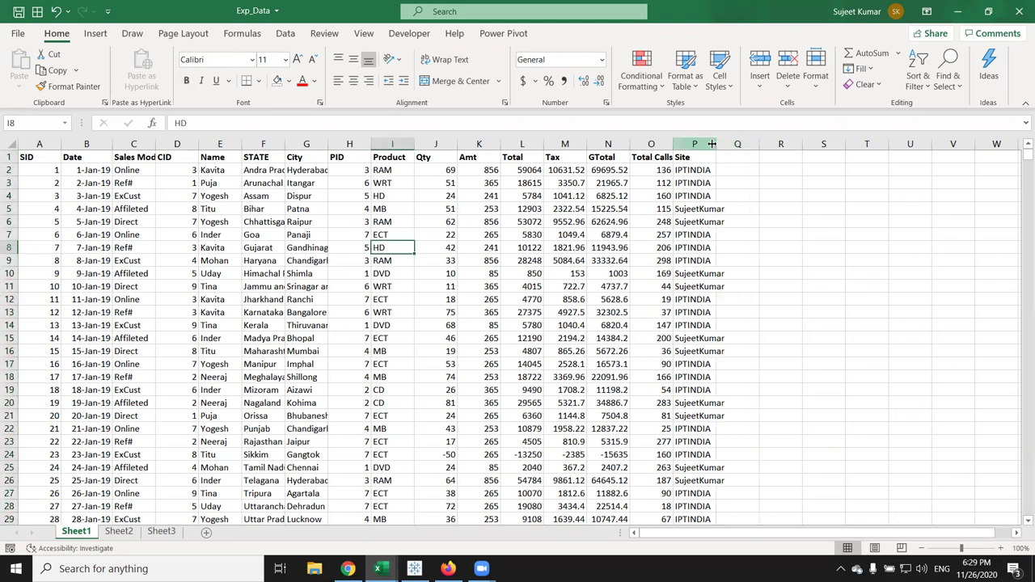
Autofit column P to its contents and begin defining a new name, DATA
{"action": "double_click", "coordinate": [714, 143]}
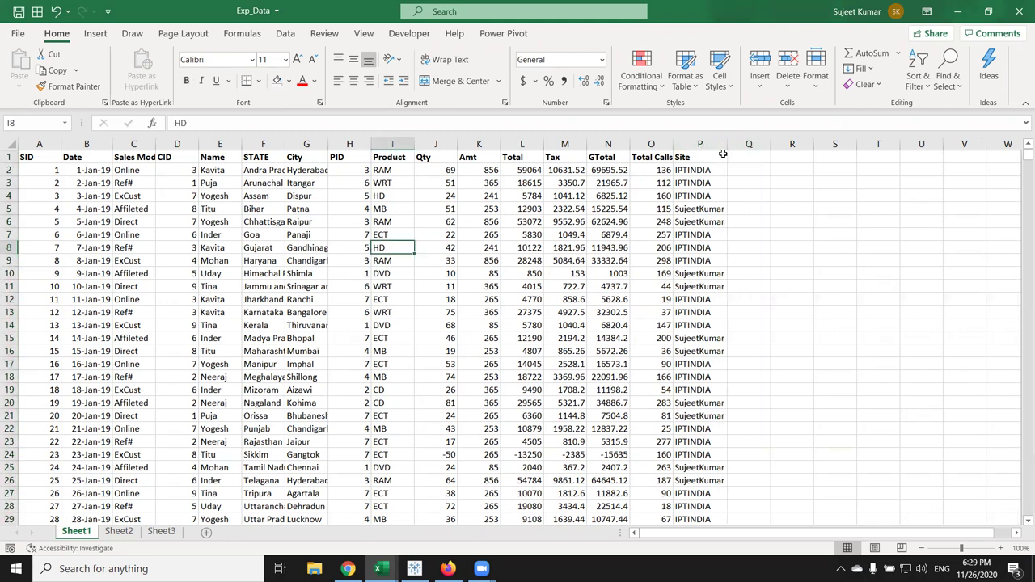
{"action": "left_click", "coordinate": [746, 170]}
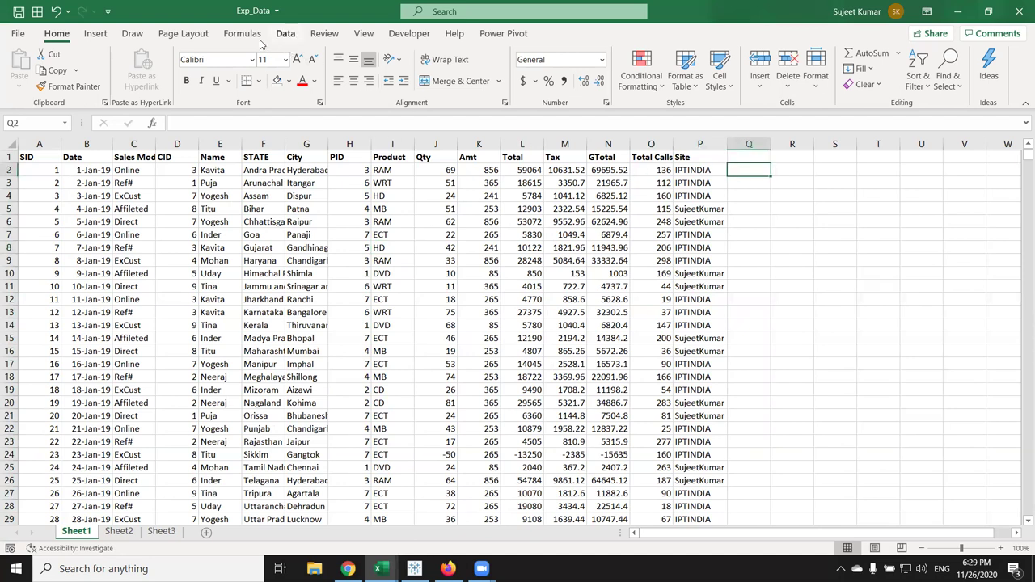
{"action": "left_click", "coordinate": [187, 34]}
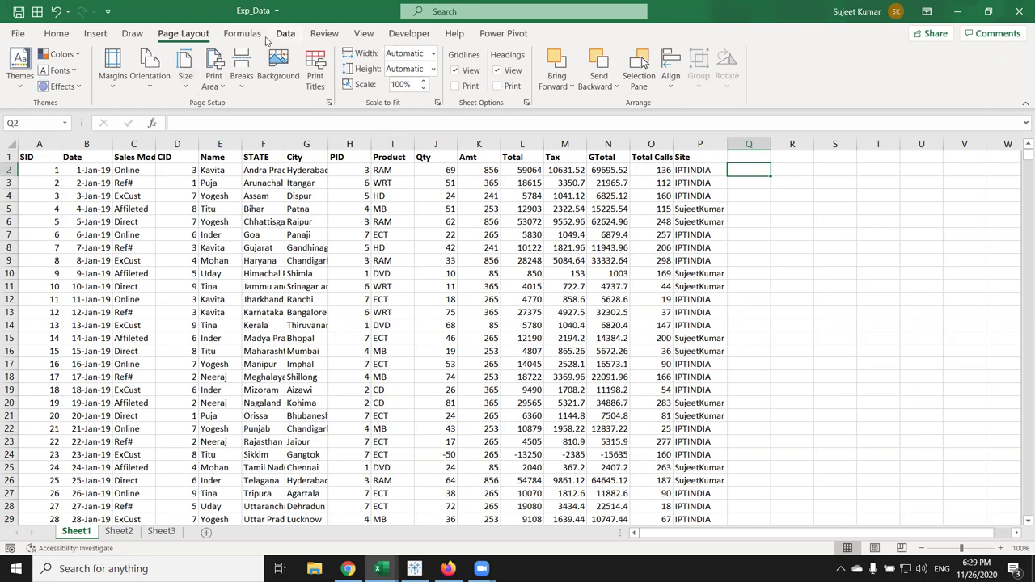
{"action": "left_click", "coordinate": [243, 34]}
{"action": "left_click", "coordinate": [422, 54]}
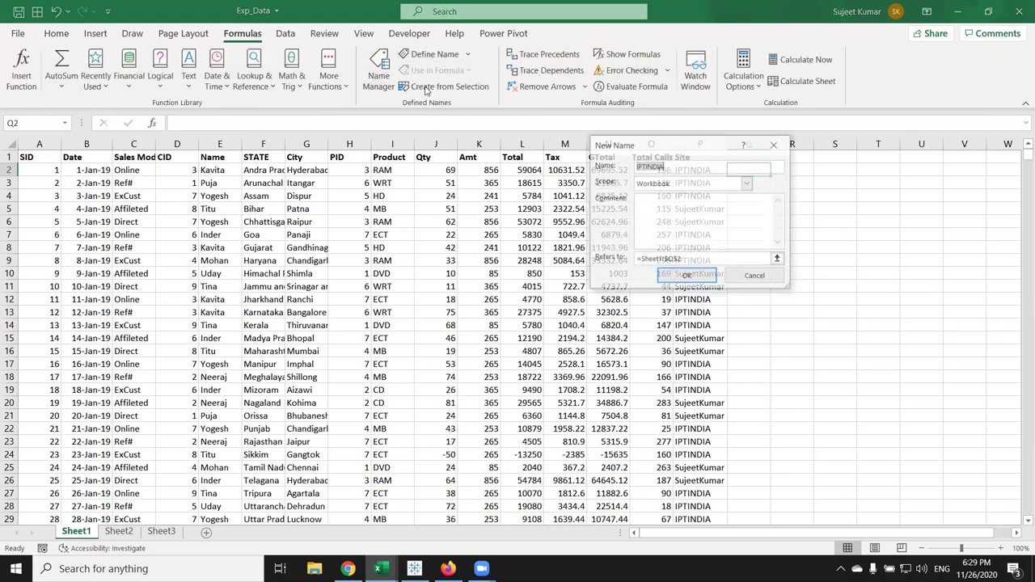
{"action": "type", "text": "D"}
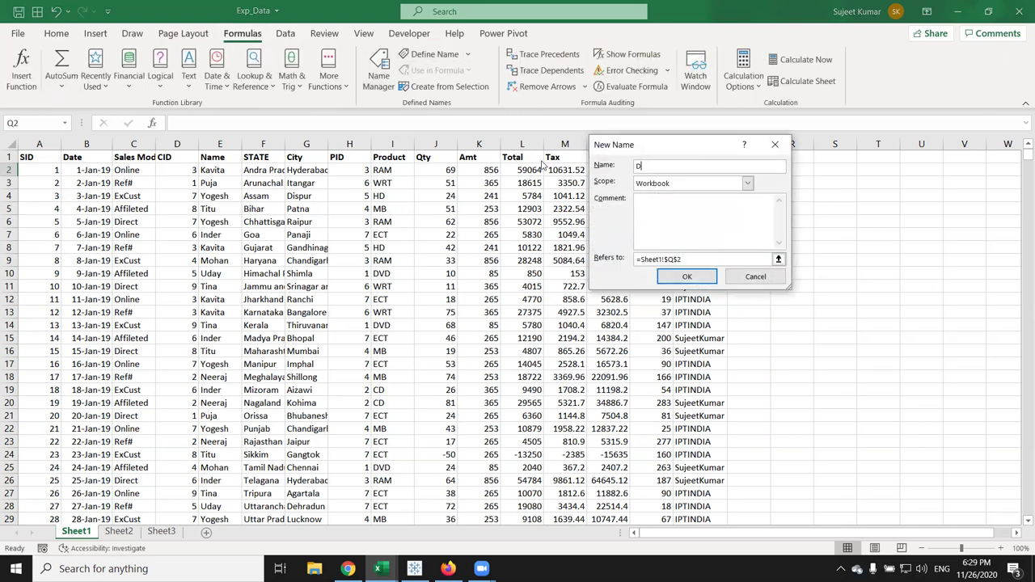
{"action": "type", "text": "ATA"}
Make DATA refer to =OFFSET(Sheet1!$A$1,0,0,COUNTA(Sheet1!$A:$A),COUNTA(Sheet1!$1:$1)) and create it
{"action": "left_click", "coordinate": [687, 258]}
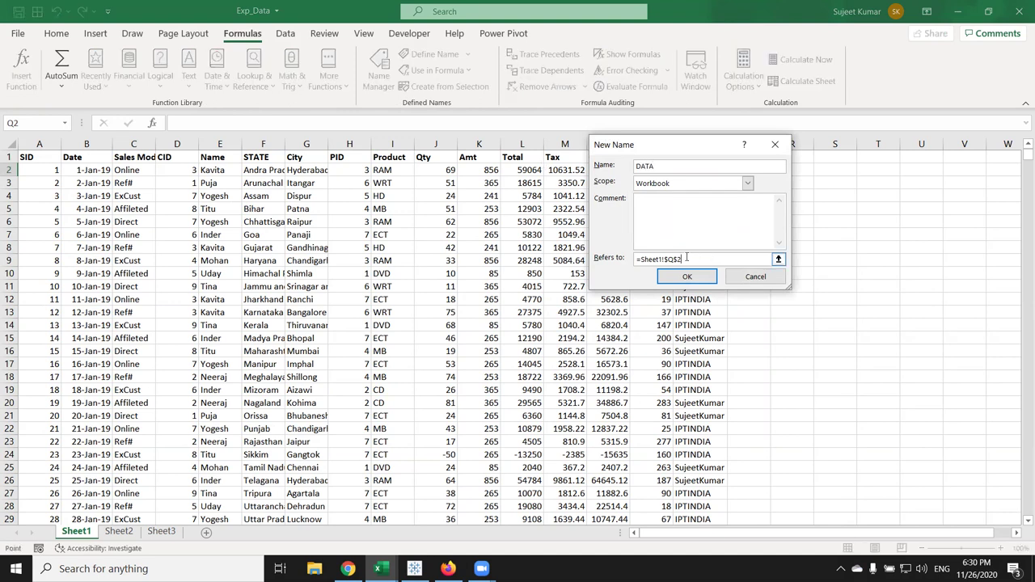
{"action": "left_click", "coordinate": [778, 258]}
{"action": "mouse_move", "coordinate": [674, 146]}
{"action": "left_mouse_down"}
{"action": "mouse_move", "coordinate": [662, 293]}
{"action": "mouse_move", "coordinate": [591, 312]}
{"action": "left_mouse_up"}
{"action": "key", "text": "BackSpace"}
{"action": "type", "text": "=offset"}
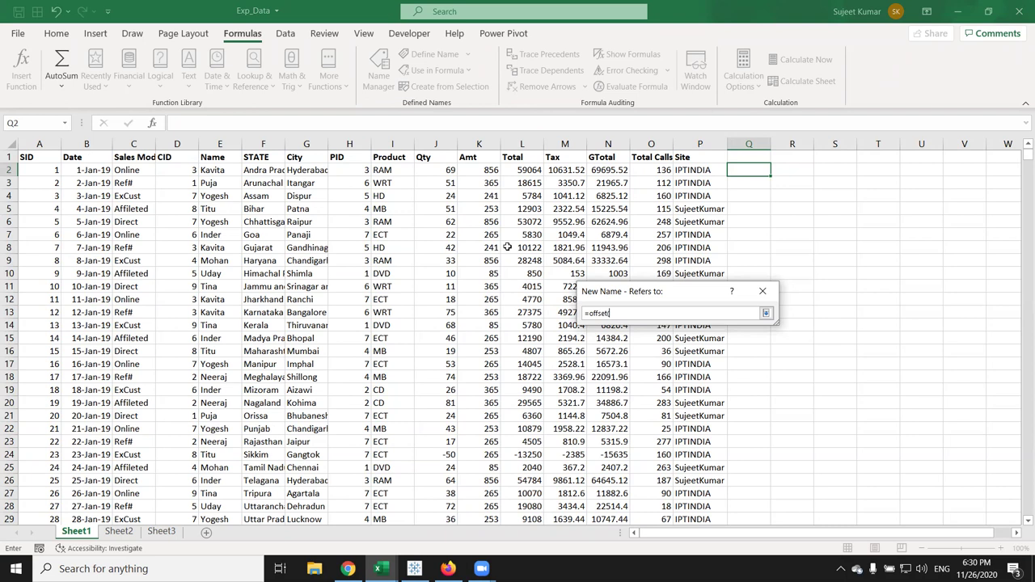
{"action": "type", "text": "("}
{"action": "left_click", "coordinate": [25, 158]}
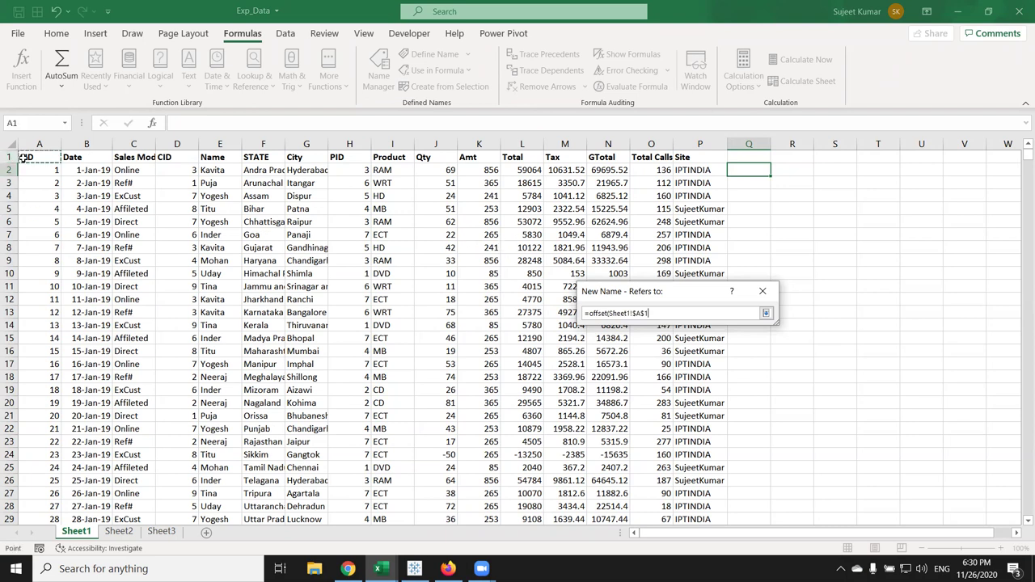
{"action": "type", "text": ",0,0,"}
{"action": "type", "text": "count"}
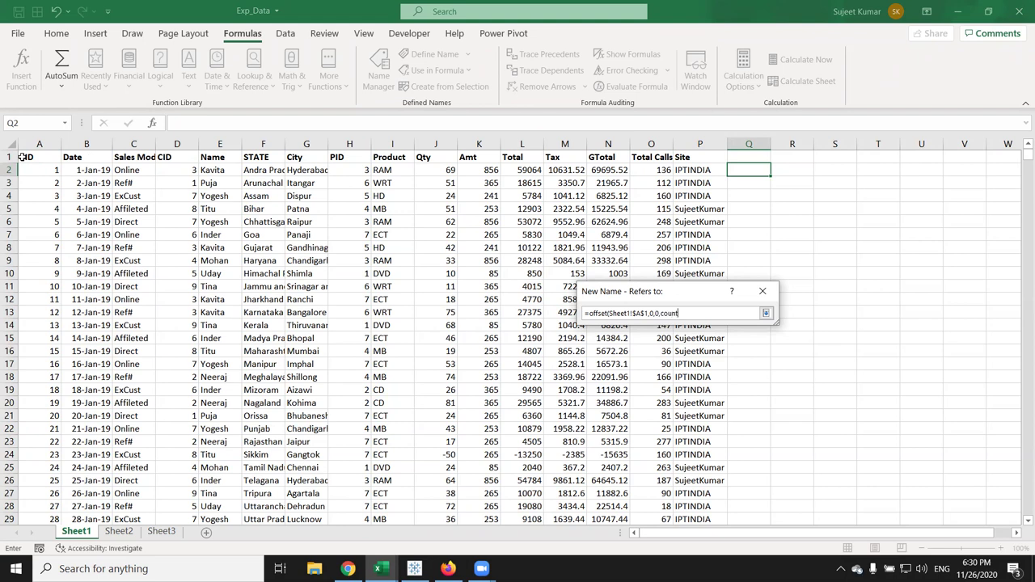
{"action": "type", "text": "a("}
{"action": "left_click", "coordinate": [40, 144]}
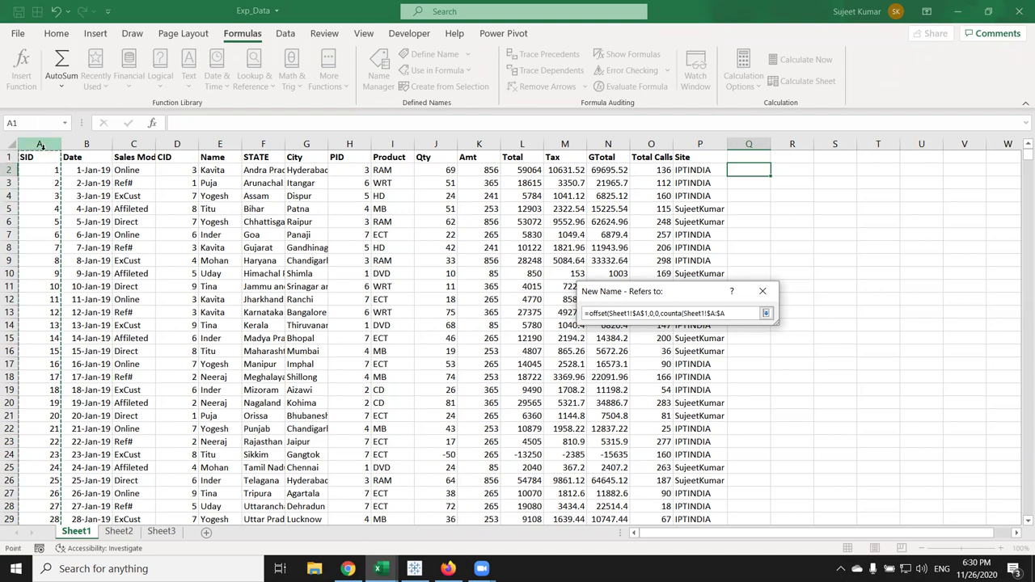
{"action": "type", "text": "),Counta("}
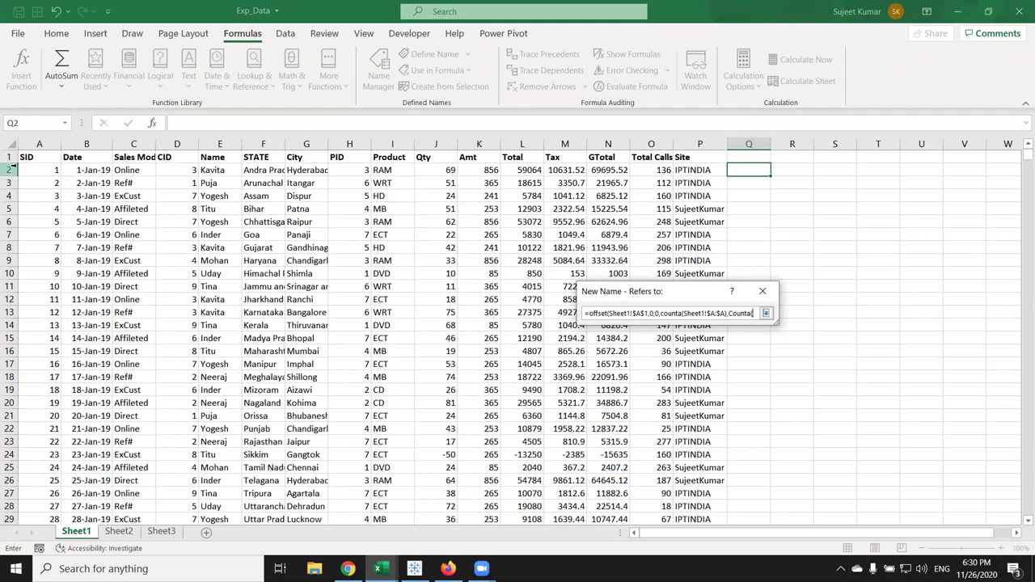
{"action": "left_click", "coordinate": [8, 157]}
{"action": "type", "text": ")"}
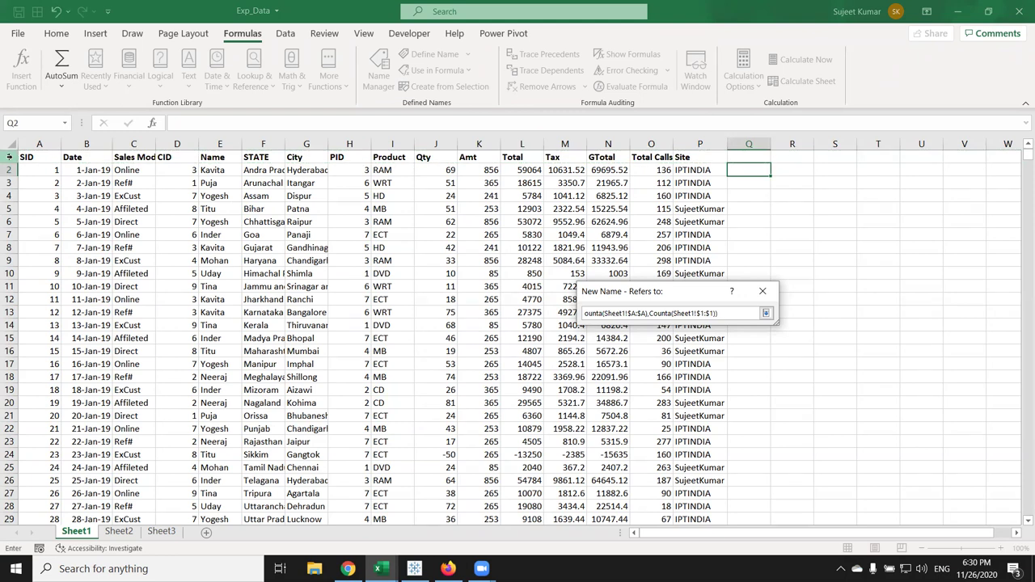
{"action": "key", "text": "Return"}
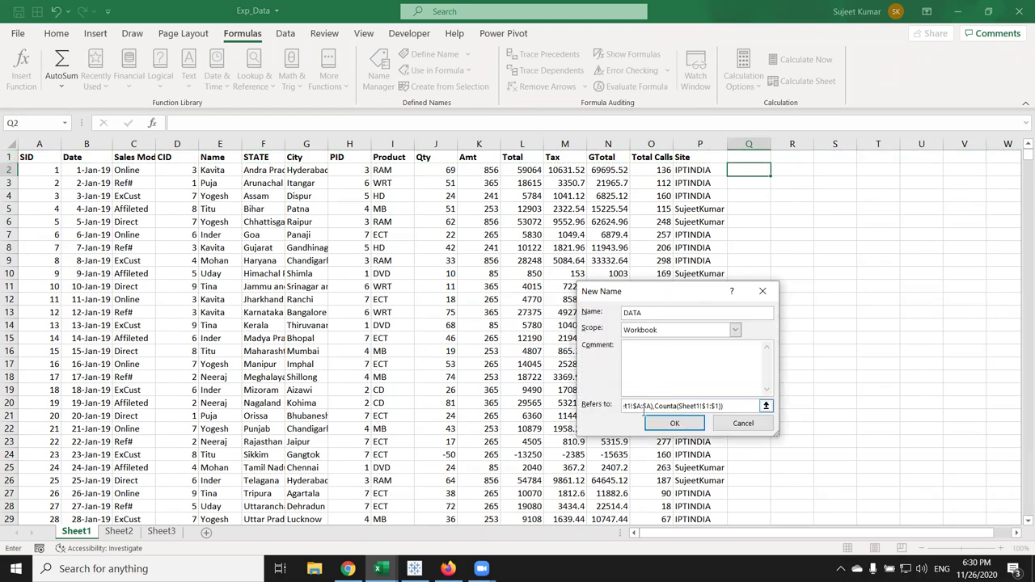
{"action": "left_click", "coordinate": [647, 418]}
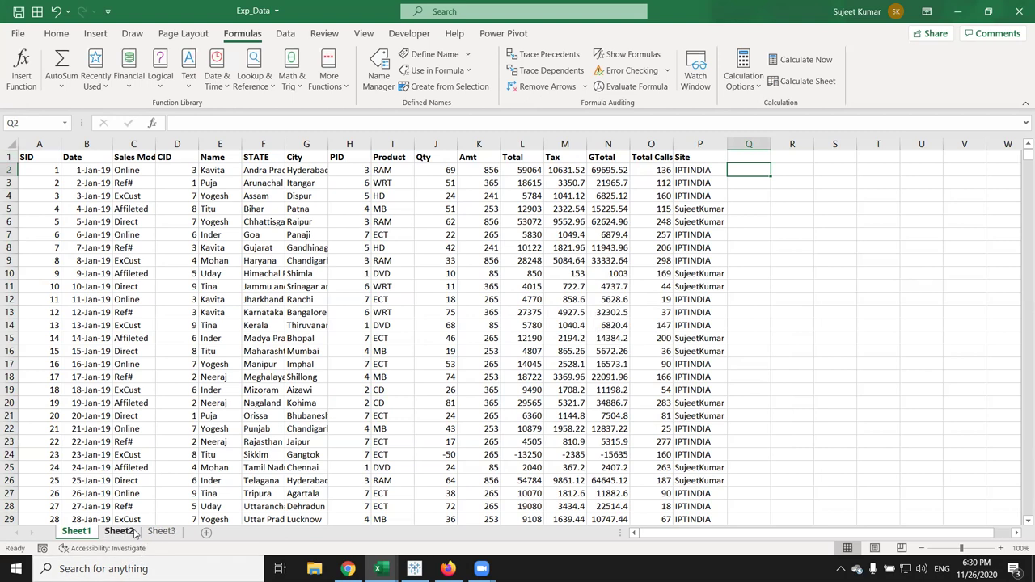
On Sheet3, start a new PivotTable and look at external connections before cancelling that choice
{"action": "left_click", "coordinate": [118, 531]}
{"action": "left_click", "coordinate": [161, 531]}
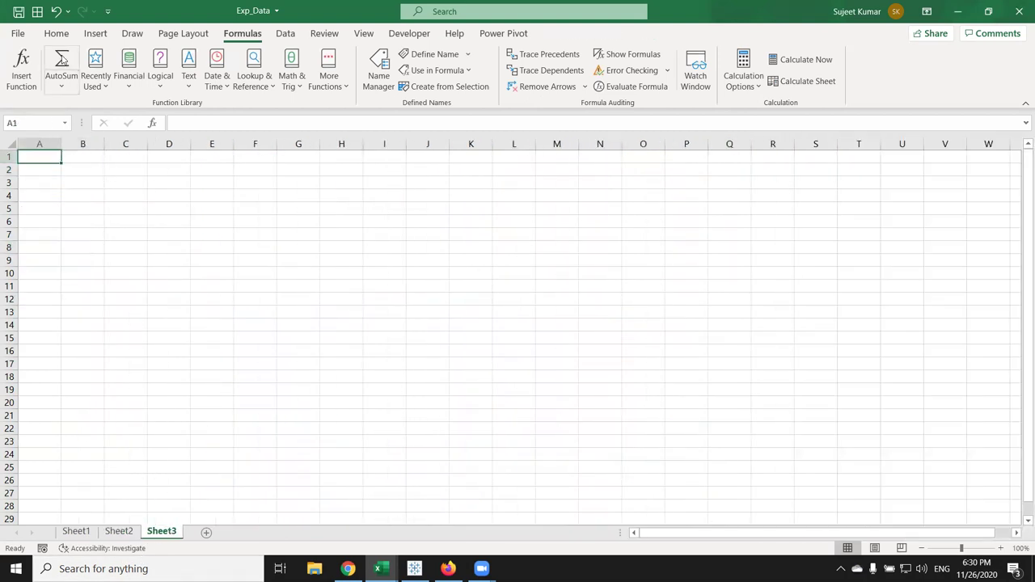
{"action": "left_click", "coordinate": [93, 34]}
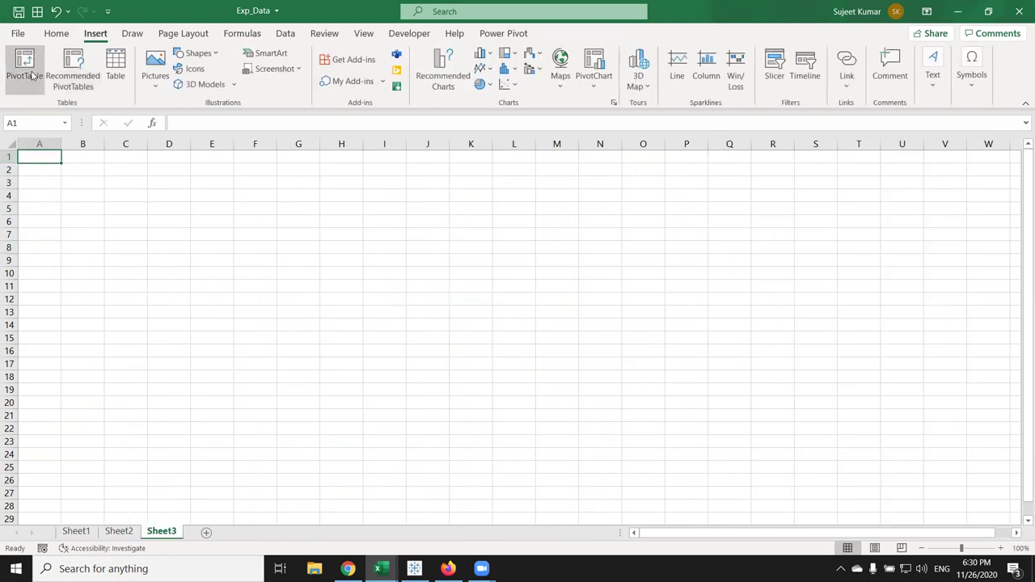
{"action": "left_click", "coordinate": [24, 65]}
{"action": "left_click", "coordinate": [575, 313]}
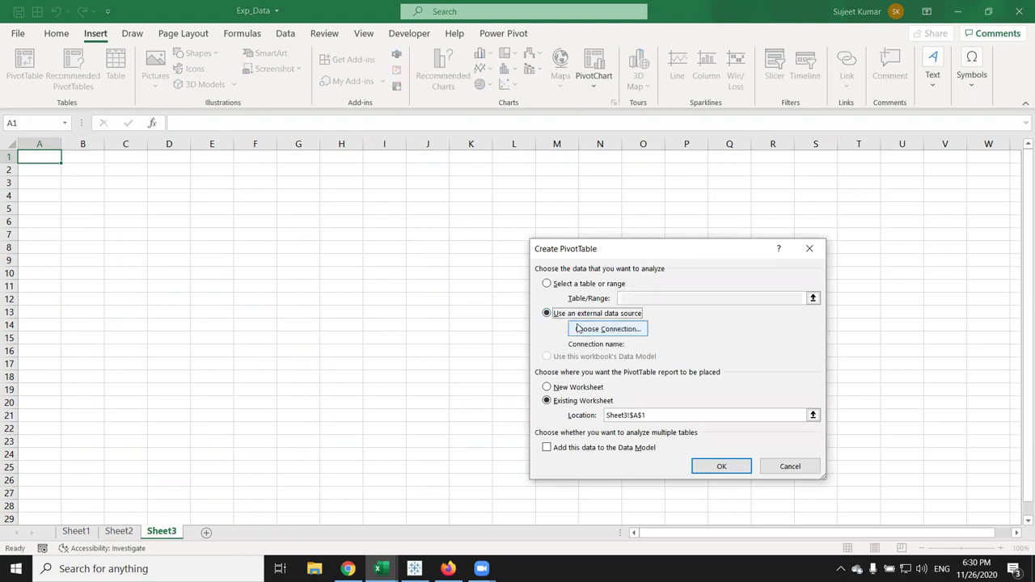
{"action": "left_click", "coordinate": [580, 329]}
{"action": "left_click", "coordinate": [560, 511]}
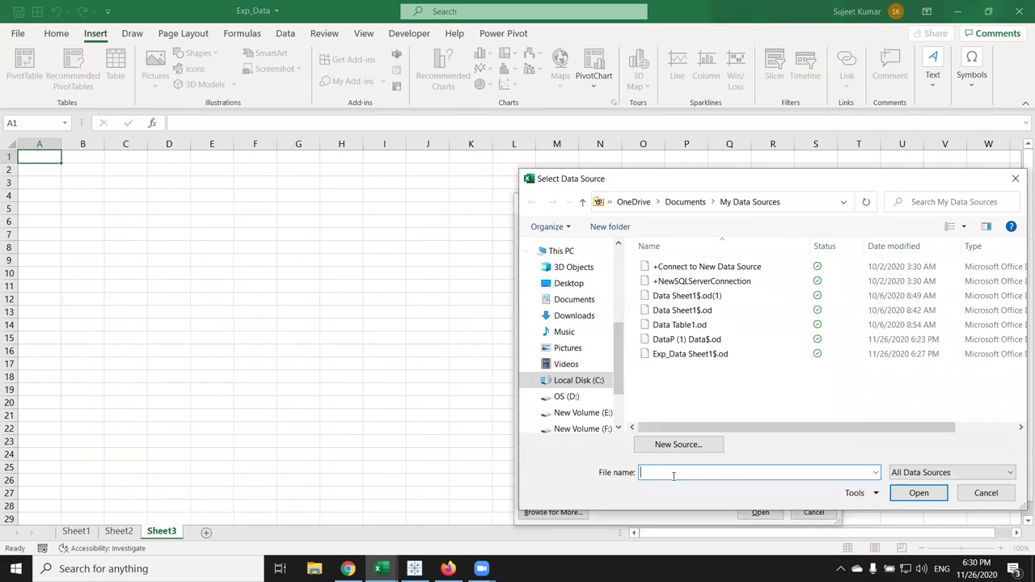
{"action": "key", "text": "Escape"}
{"action": "key", "text": "Escape"}
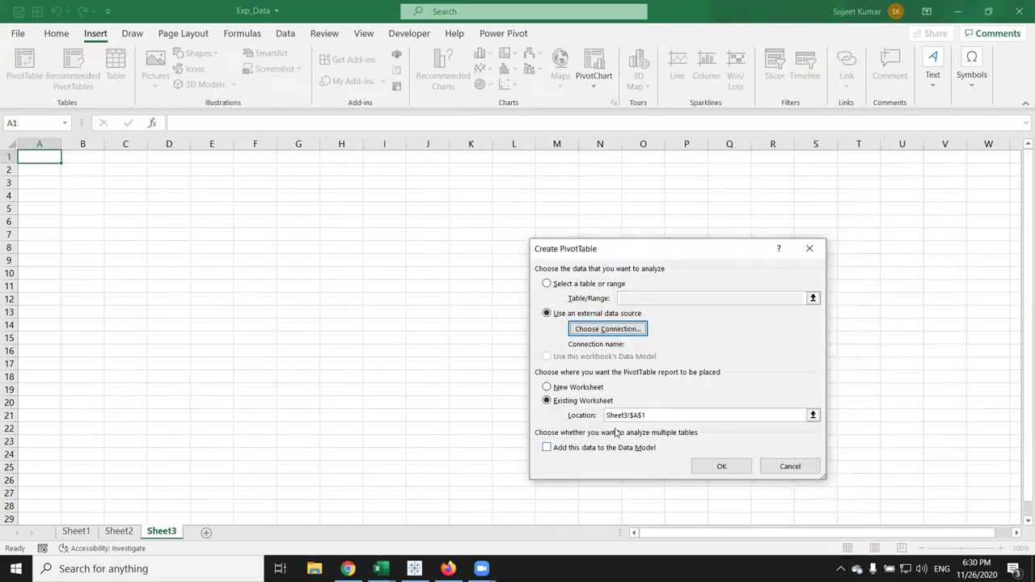
Source the PivotTable from the DATA named range, create it, then return to Sheet1
{"action": "left_click", "coordinate": [570, 285]}
{"action": "left_click", "coordinate": [630, 296]}
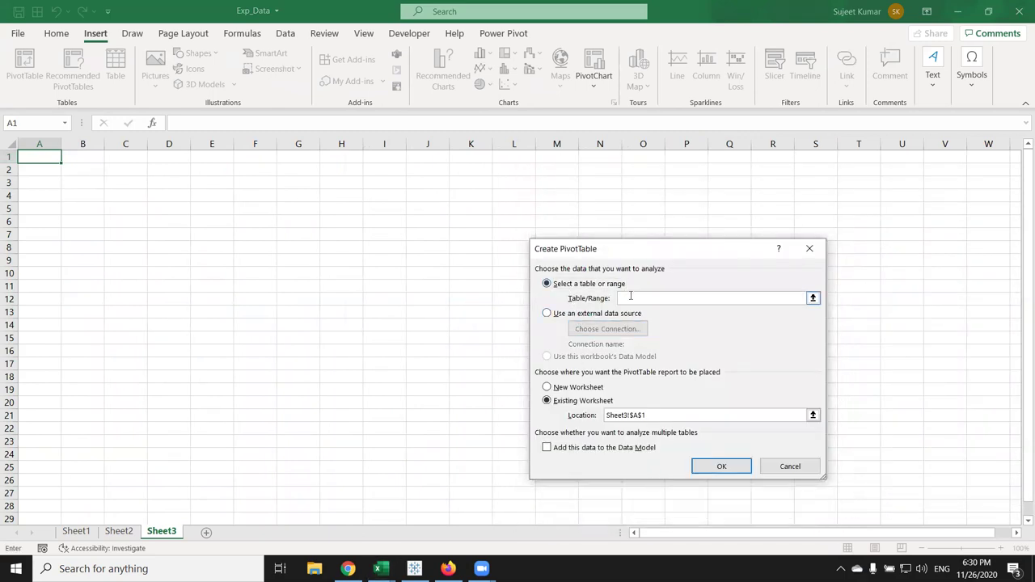
{"action": "type", "text": "data"}
{"action": "left_click", "coordinate": [732, 464]}
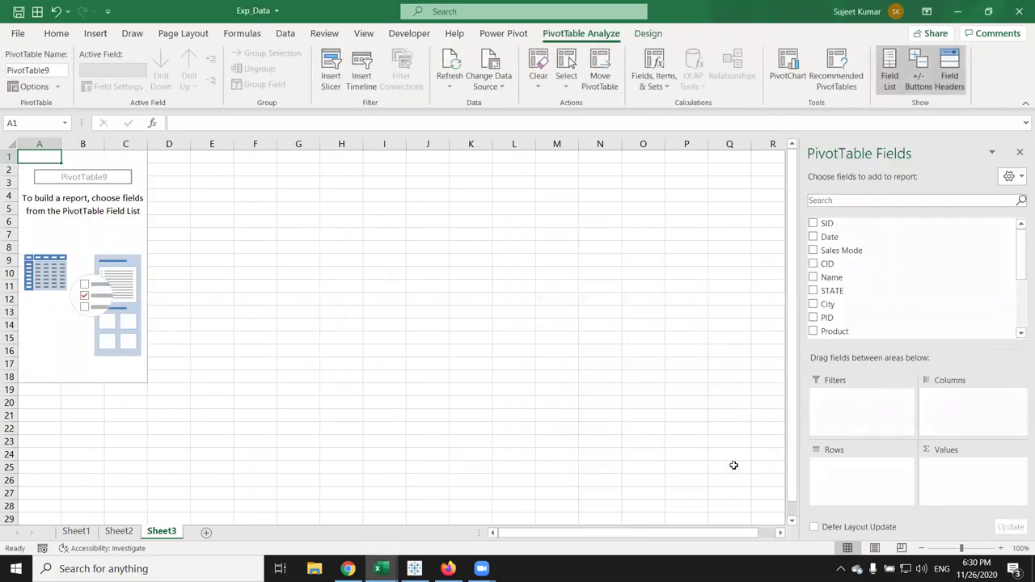
{"action": "scroll", "coordinate": [879, 283], "scroll_direction": "down", "scroll_amount": 3}
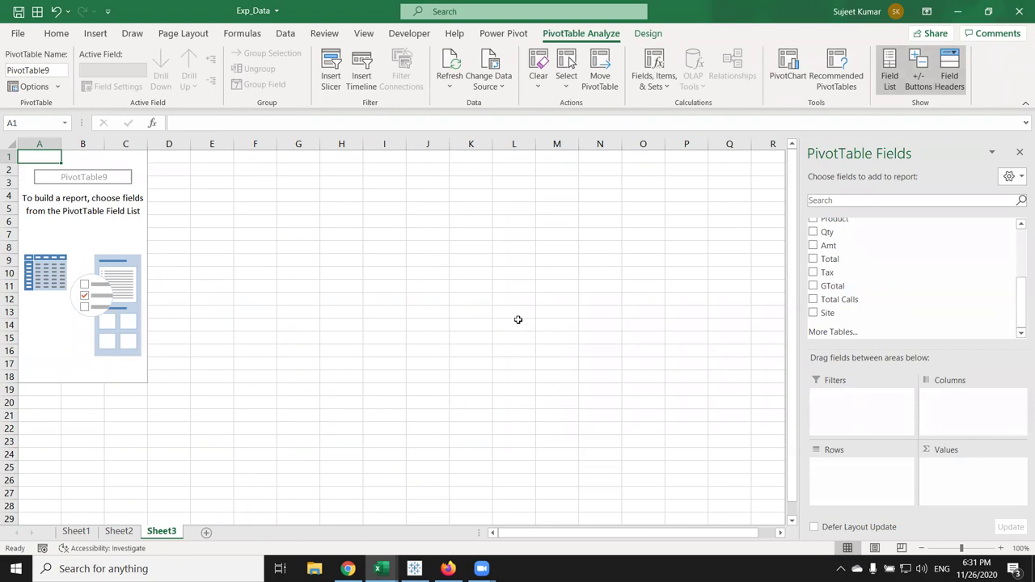
{"action": "left_click", "coordinate": [77, 531]}
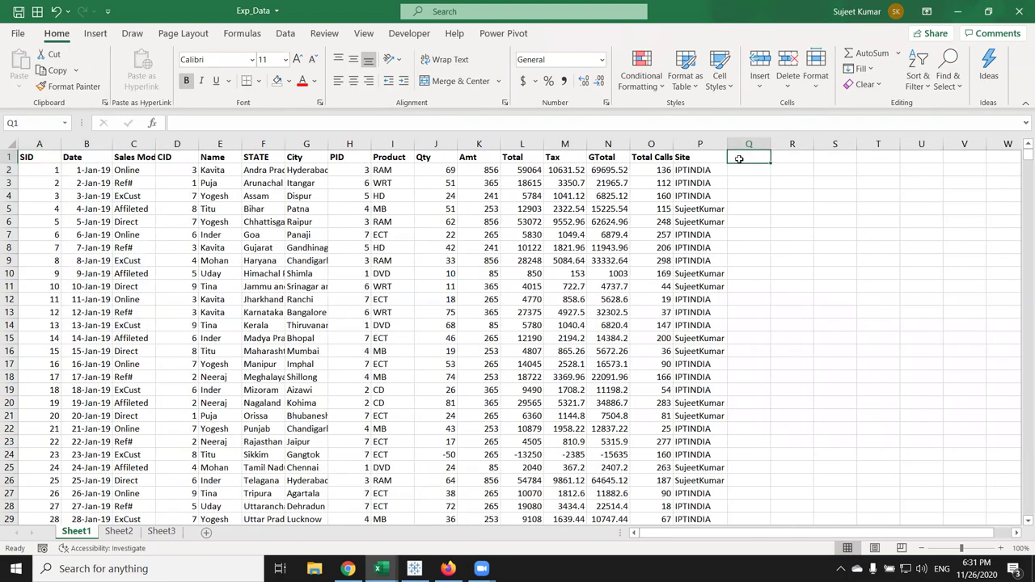
Put the header Month in Q1 and Jan in Q2, then fill month names down column Q
{"action": "type", "text": "Month"}
{"action": "key", "text": "Return"}
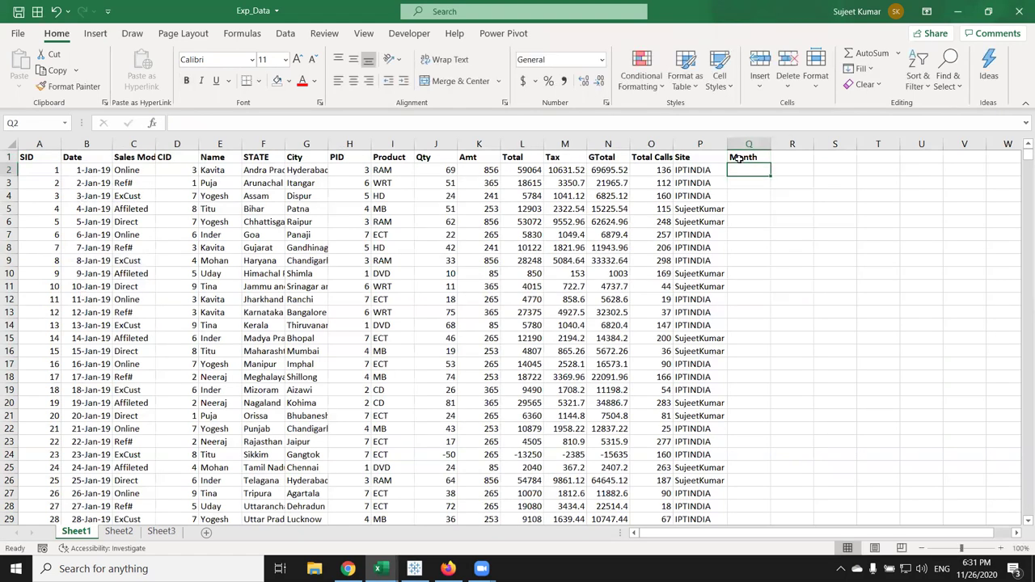
{"action": "type", "text": "Jan"}
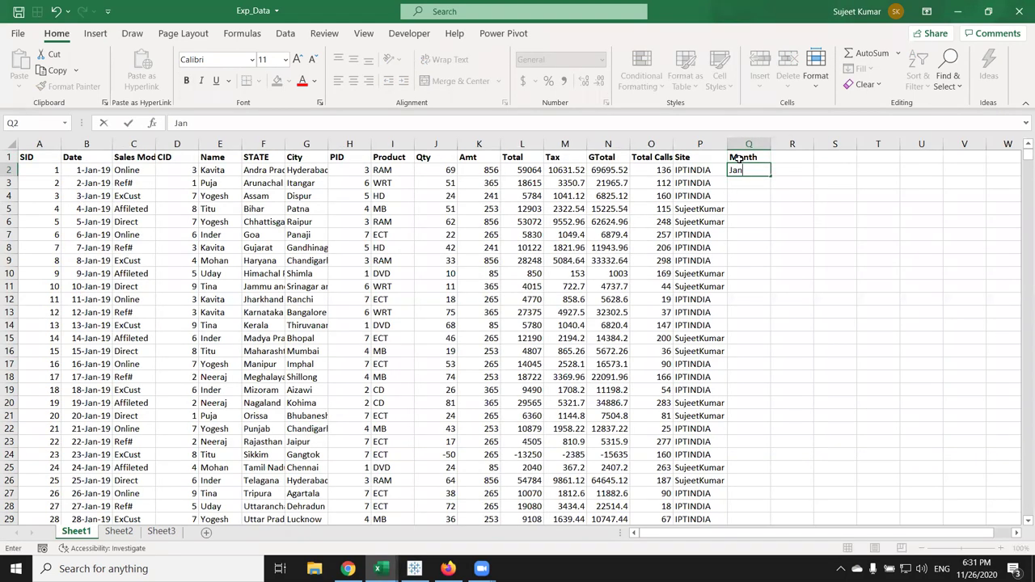
{"action": "key", "text": "Return"}
{"action": "left_click", "coordinate": [759, 170]}
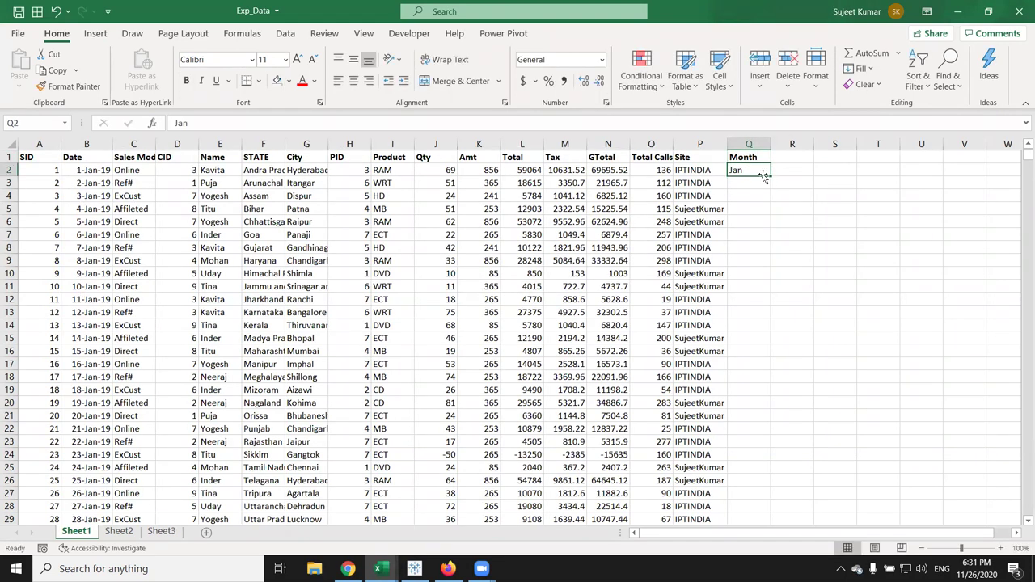
{"action": "double_click", "coordinate": [766, 176]}
Refresh the Sheet3 PivotTable so Month joins its field list, dismissing a mail notification
{"action": "left_click", "coordinate": [143, 532]}
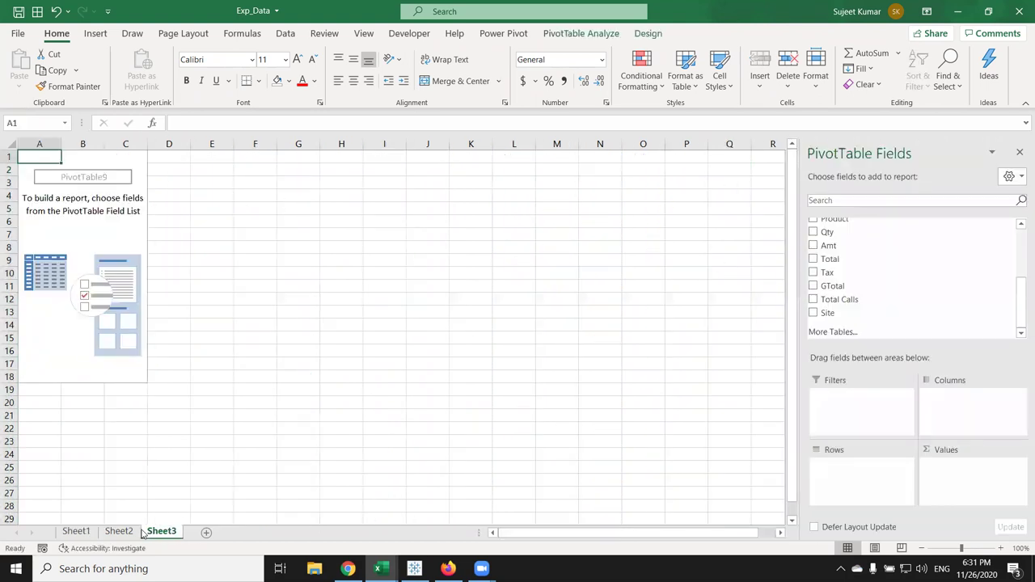
{"action": "right_click", "coordinate": [107, 275]}
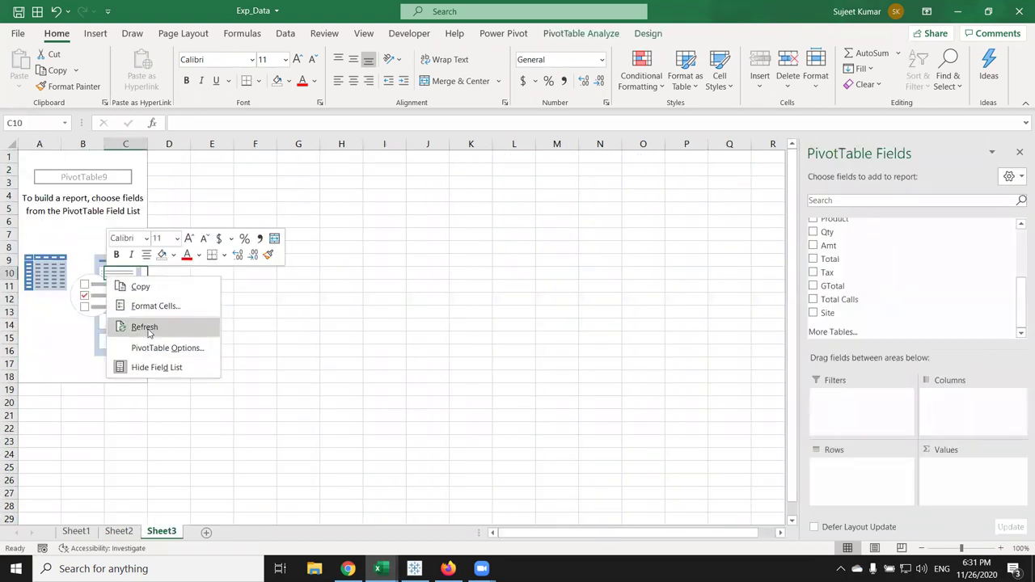
{"action": "left_click", "coordinate": [146, 328]}
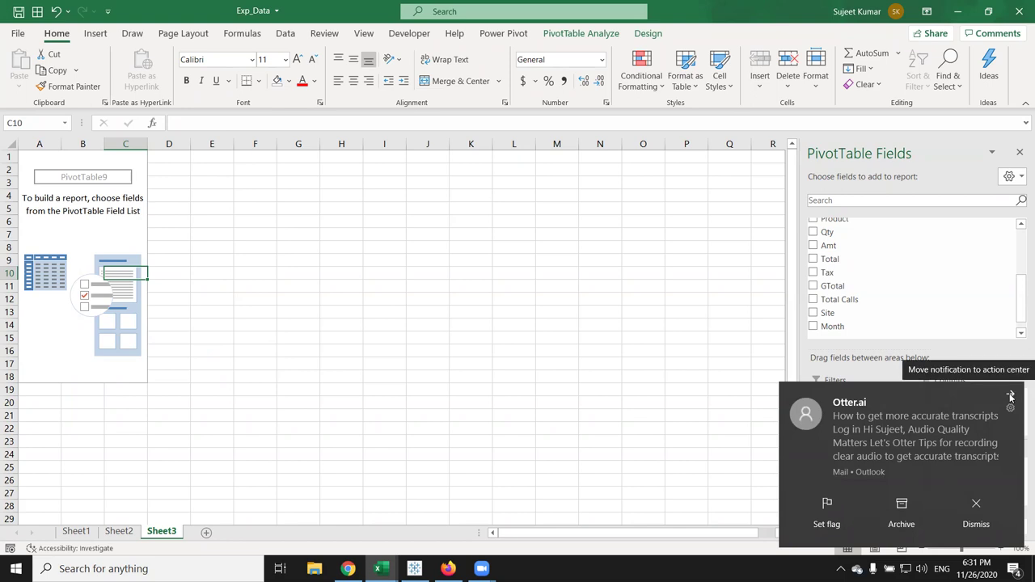
{"action": "left_click", "coordinate": [1010, 398]}
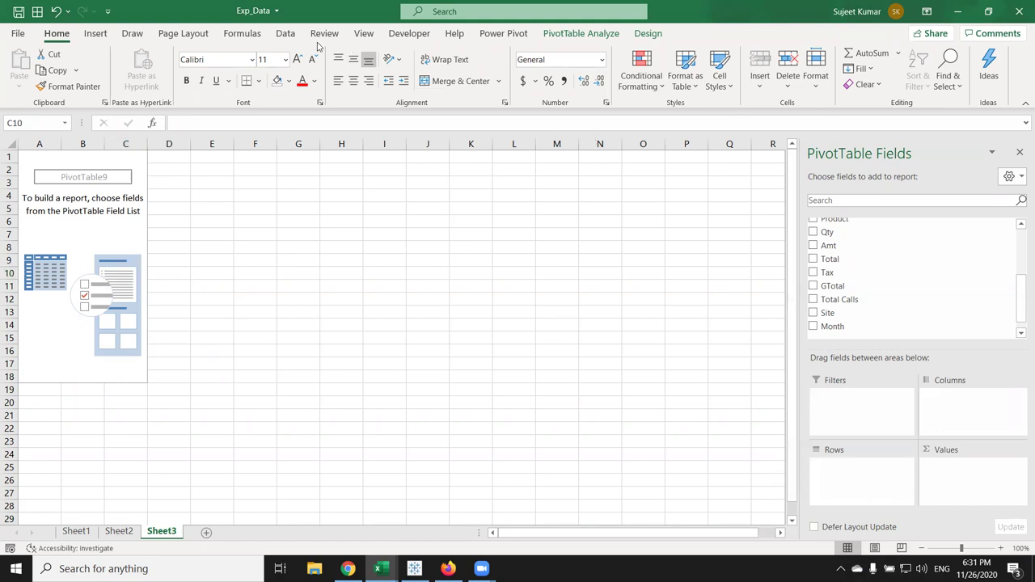
{"action": "left_click", "coordinate": [243, 33]}
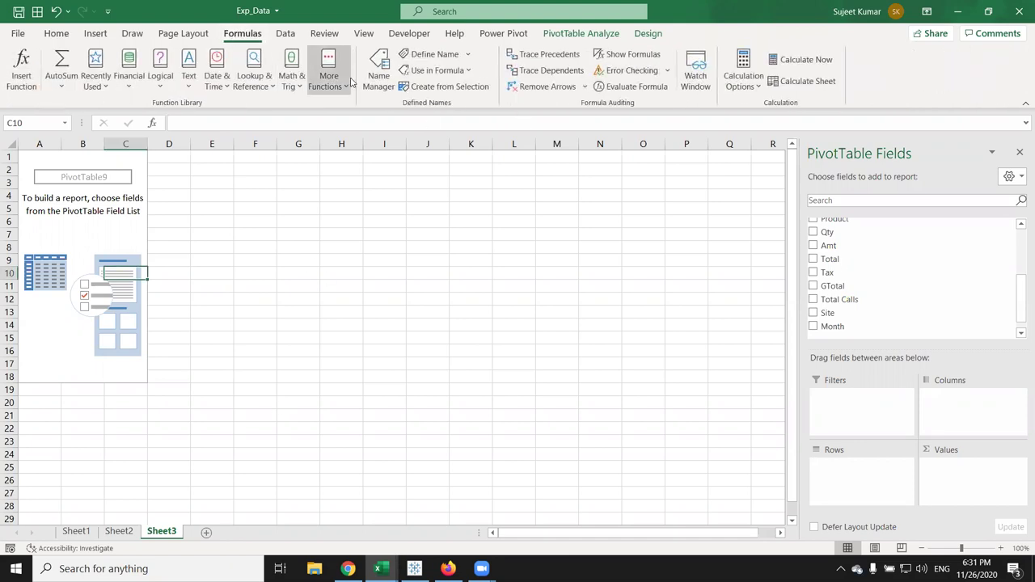
{"action": "left_click", "coordinate": [379, 71]}
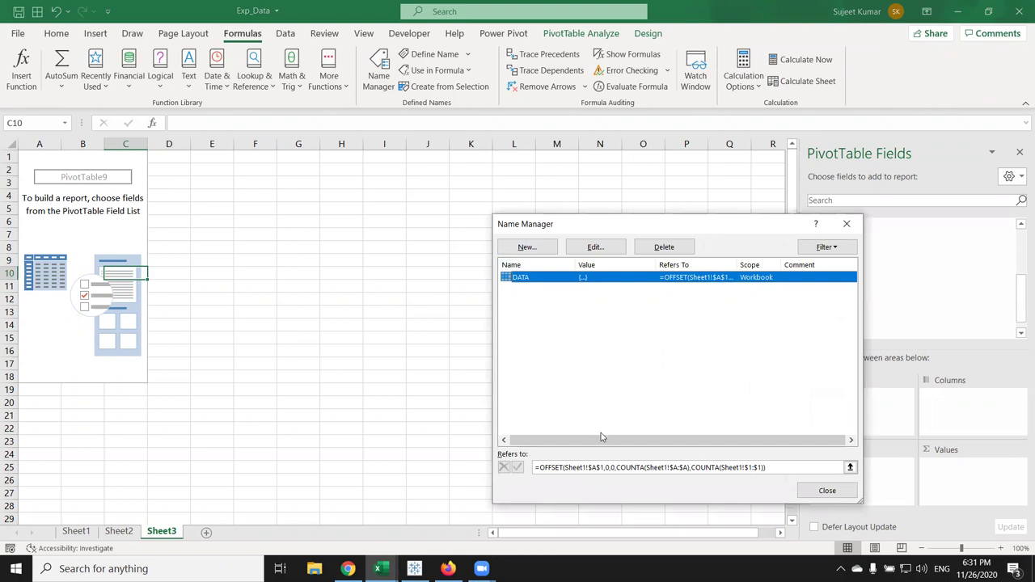
{"action": "left_click_drag", "start_coordinate": [565, 230], "coordinate": [317, 160]}
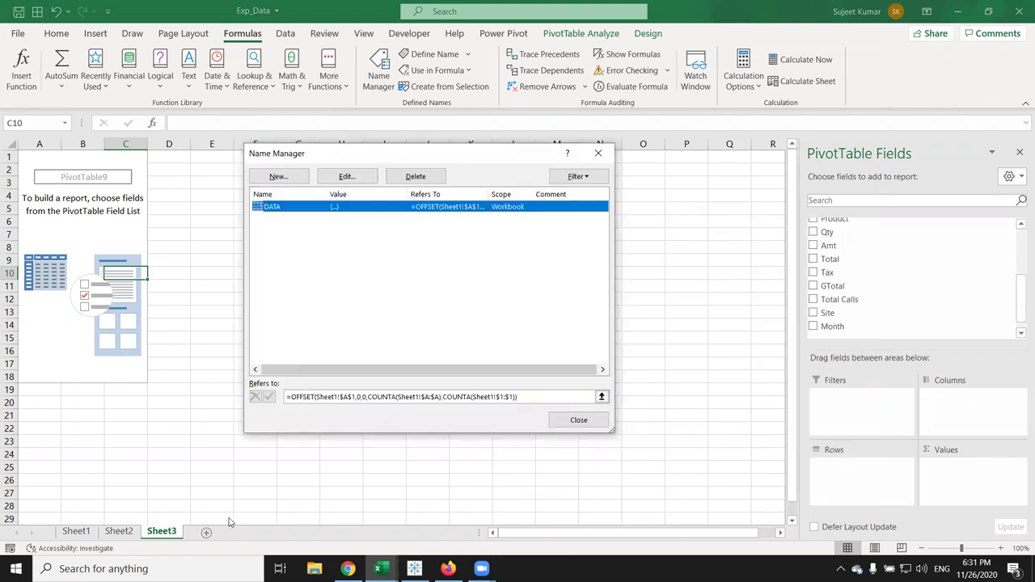
{"action": "left_click", "coordinate": [384, 397]}
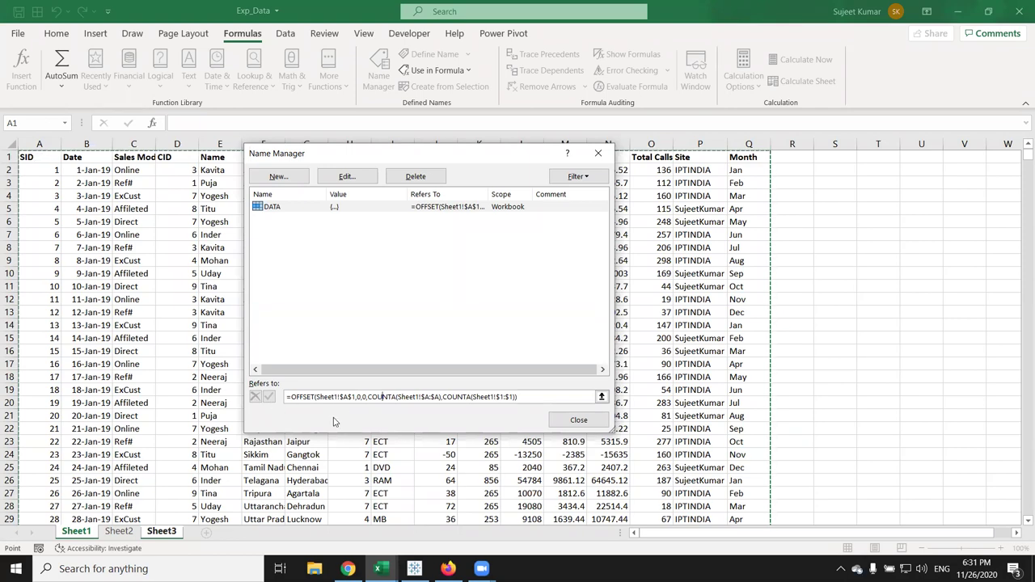
{"action": "left_click", "coordinate": [369, 396]}
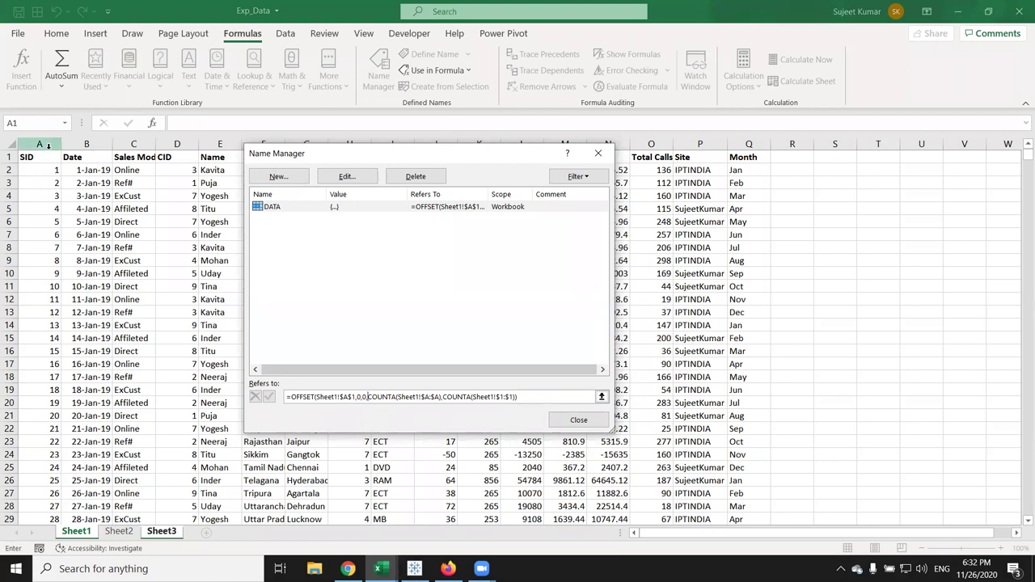
{"action": "left_click", "coordinate": [482, 397]}
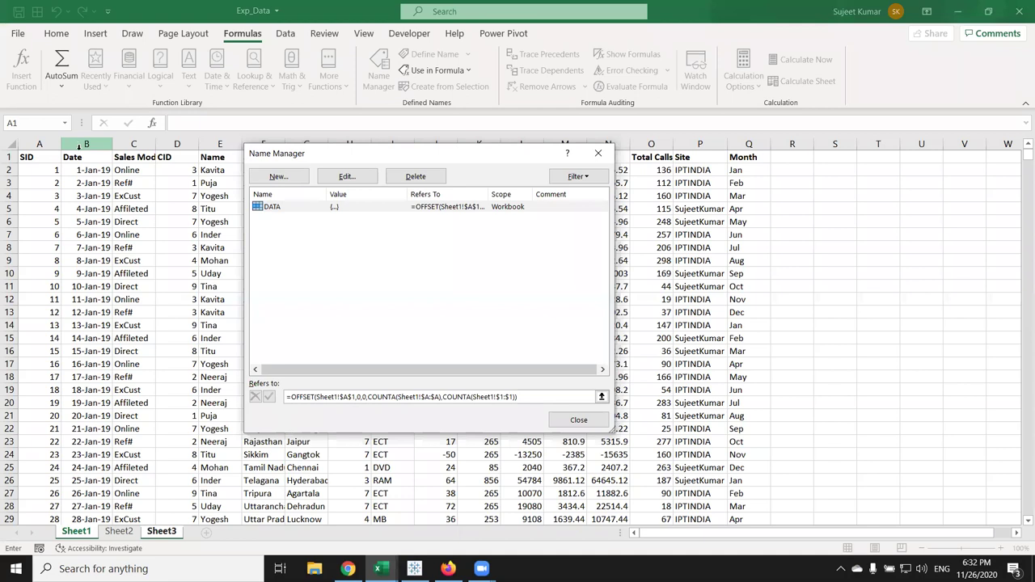
{"action": "left_click", "coordinate": [591, 424]}
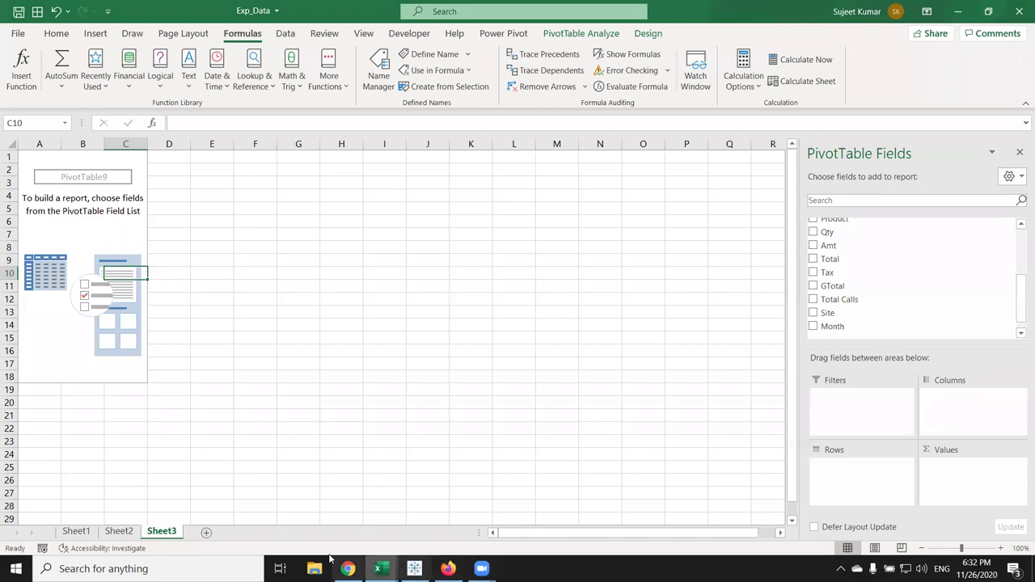
Enter =OFFSET(A1,0,0,COUNTA(A:A),COUNTA(1:1)) in Sheet1's R4 so it spills the whole data table
{"action": "left_click", "coordinate": [96, 533]}
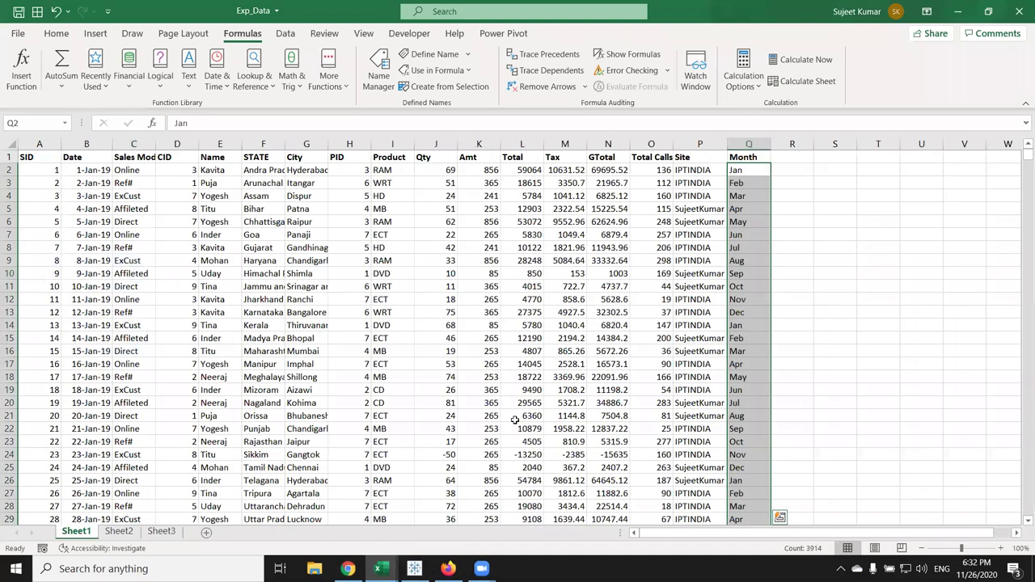
{"action": "left_click", "coordinate": [808, 199]}
{"action": "type", "text": "=off"}
{"action": "key", "text": "Tab"}
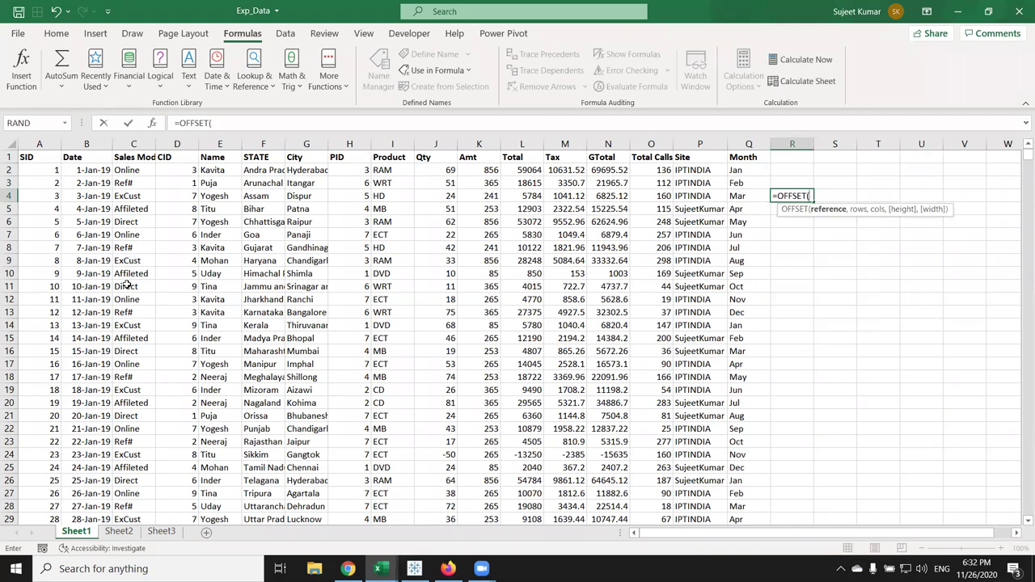
{"action": "left_click", "coordinate": [26, 158]}
{"action": "type", "text": ",0"}
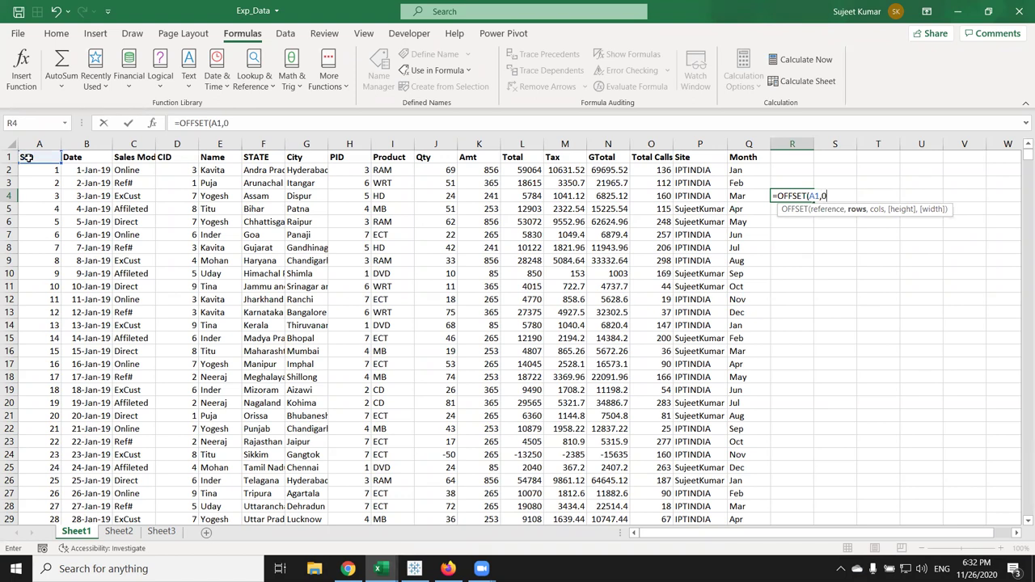
{"action": "type", "text": ",0,"}
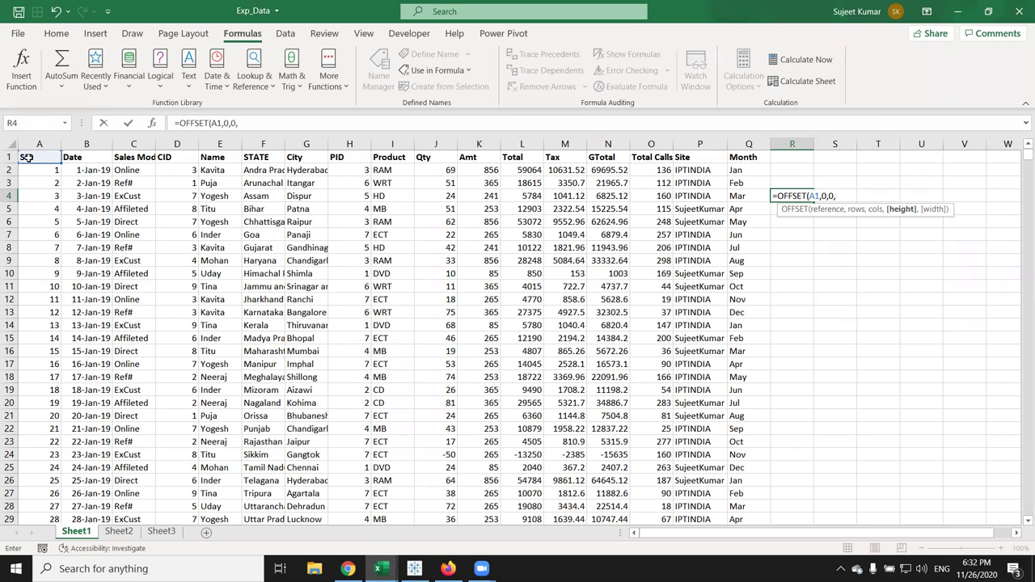
{"action": "type", "text": "count"}
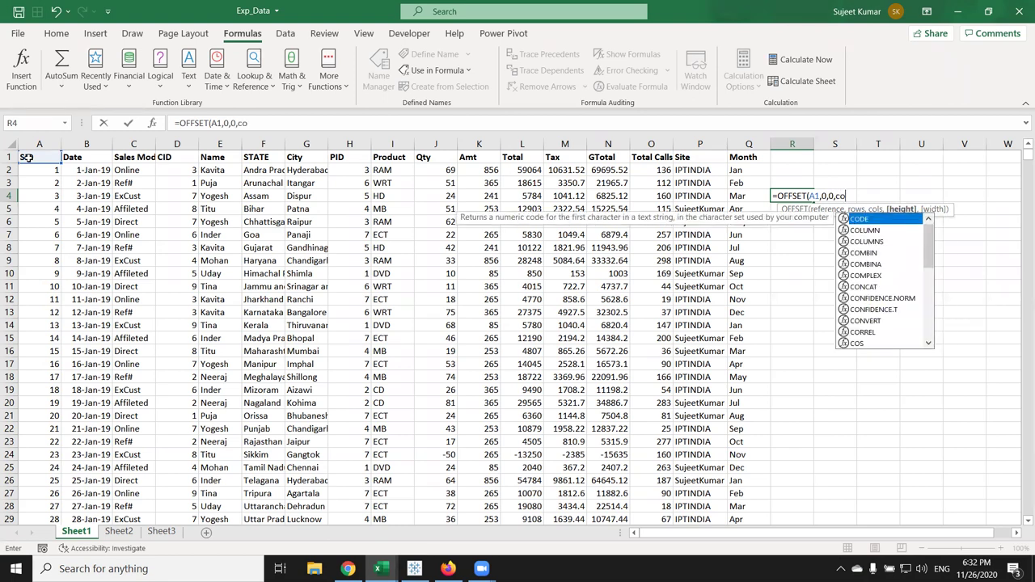
{"action": "key", "text": "Down"}
{"action": "key", "text": "Tab"}
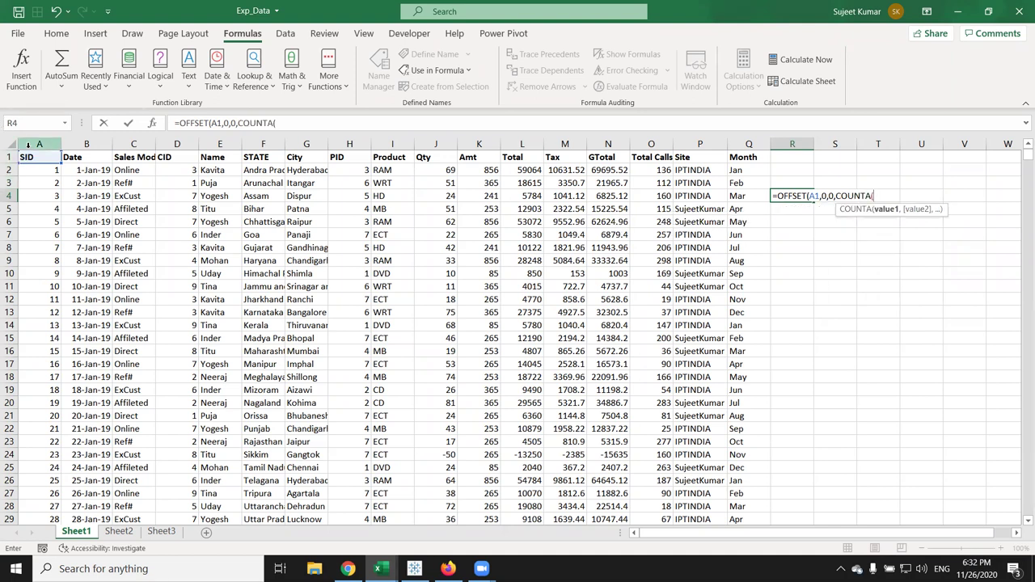
{"action": "left_click", "coordinate": [28, 144]}
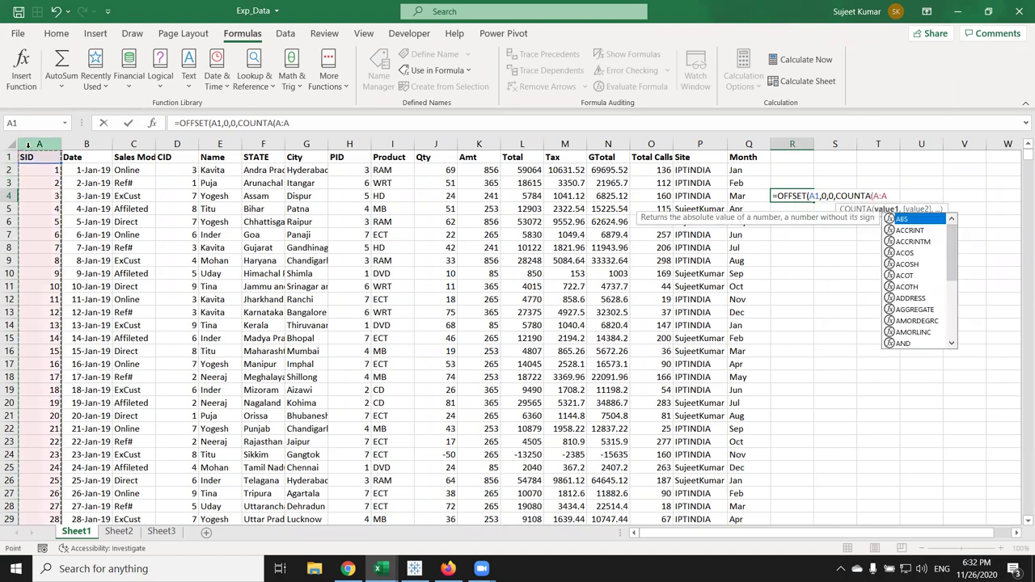
{"action": "type", "text": "),"}
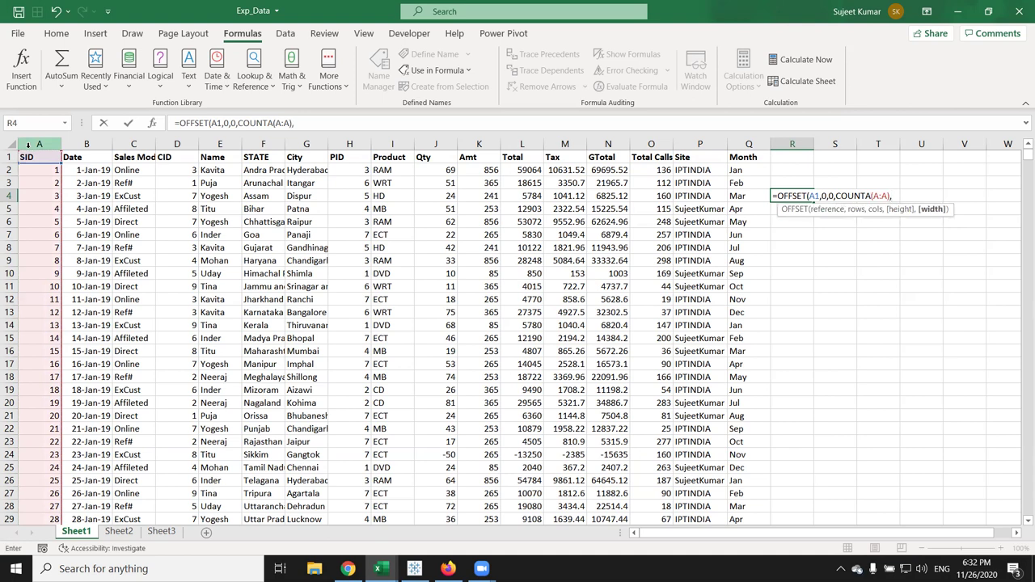
{"action": "type", "text": "coun"}
{"action": "key", "text": "Tab"}
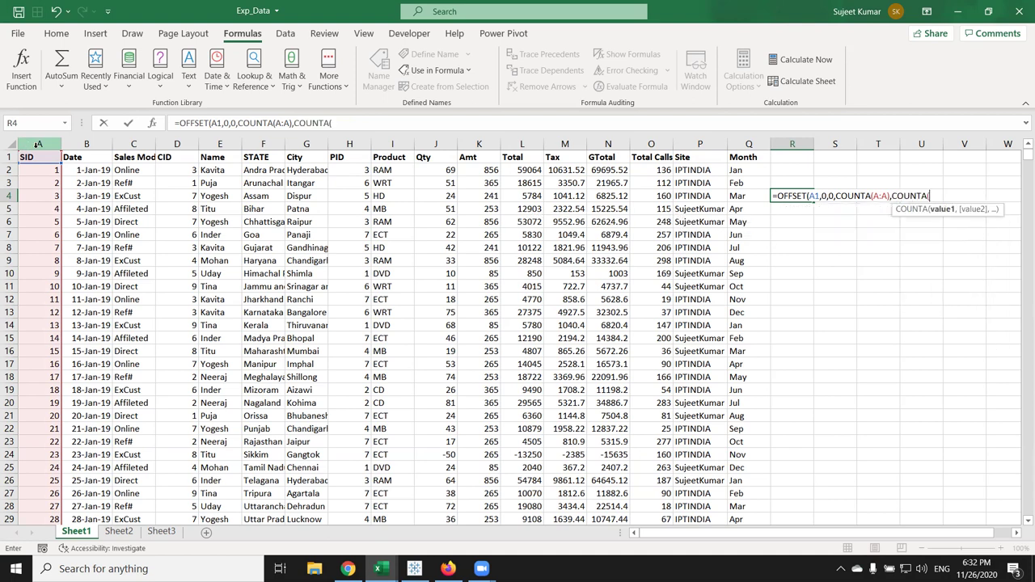
{"action": "left_click", "coordinate": [12, 157]}
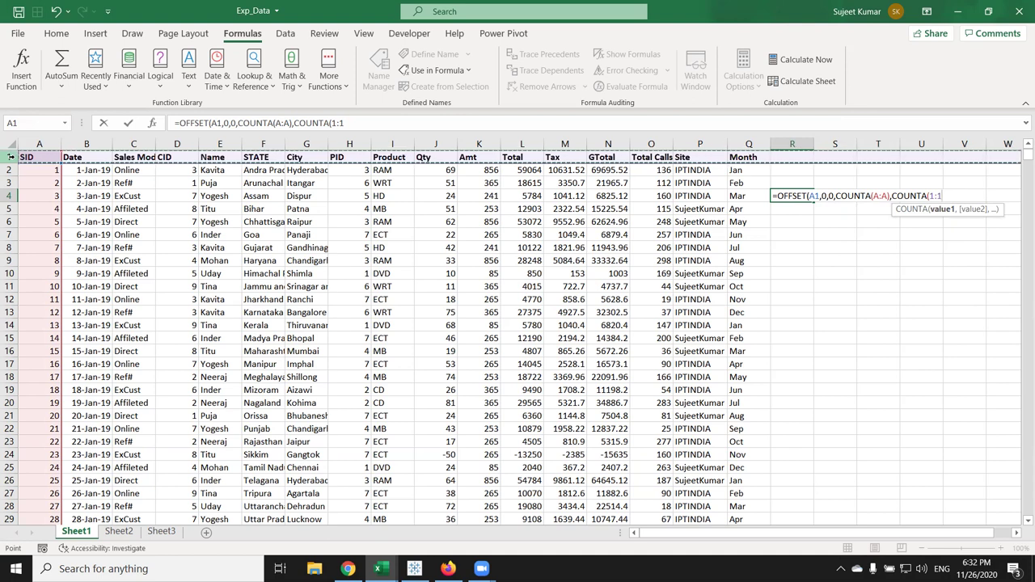
{"action": "type", "text": ")"}
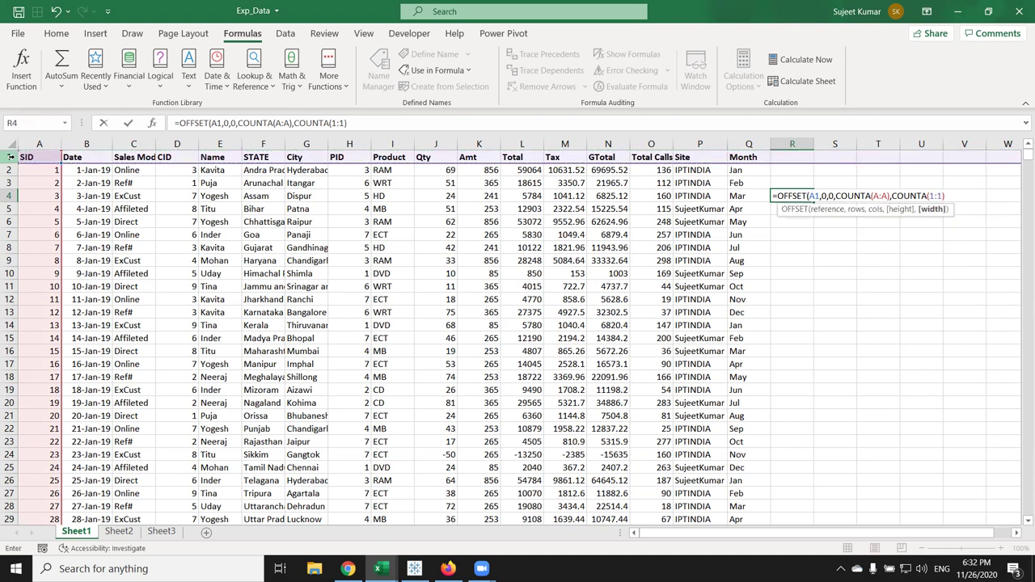
{"action": "key", "text": "Return"}
{"action": "key", "text": "Return"}
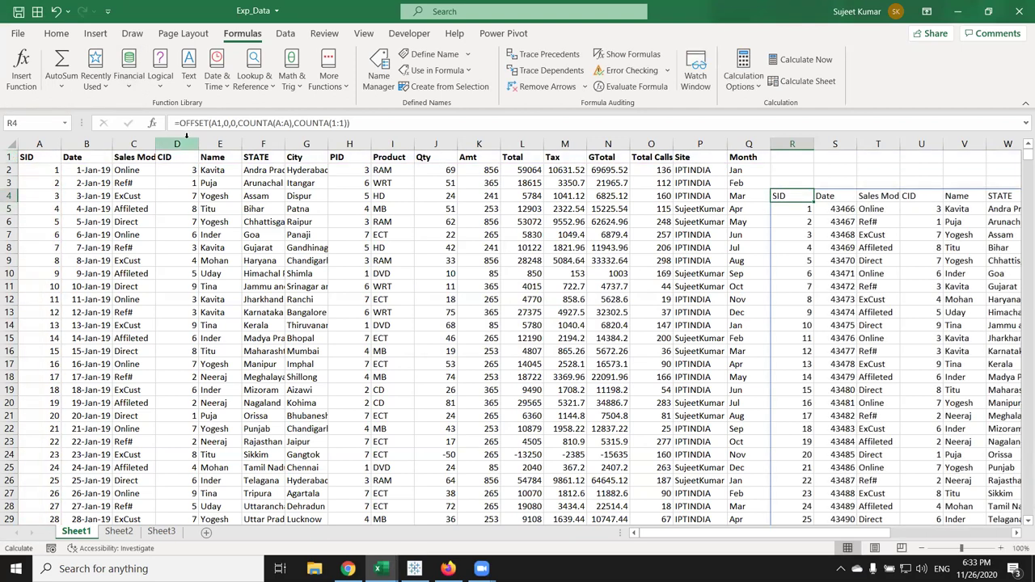
{"action": "left_click", "coordinate": [179, 123]}
Wrap R4's OFFSET formula in SUM so it returns the single total 338951896.8
{"action": "type", "text": "SUM("}
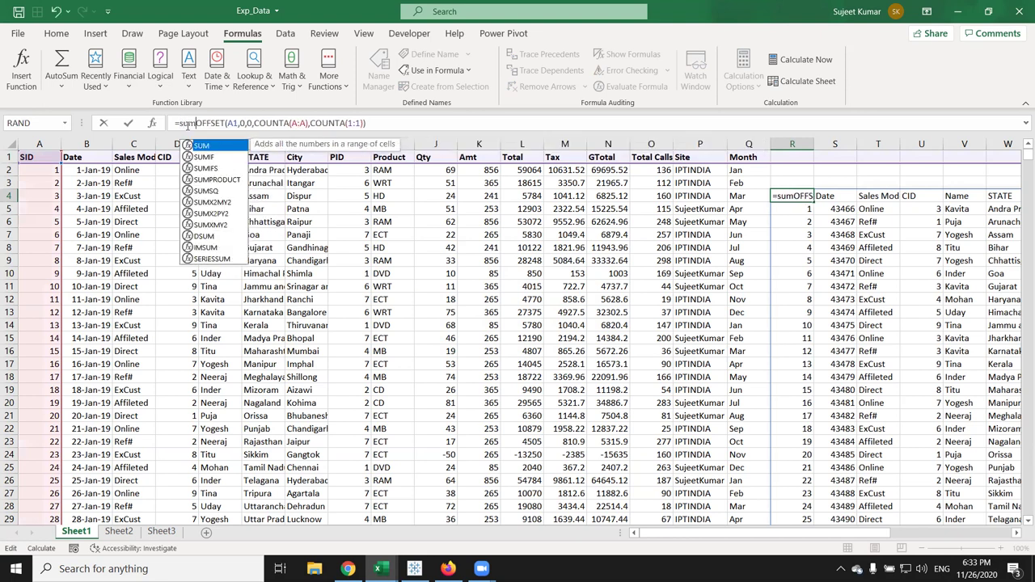
{"action": "left_click", "coordinate": [386, 123]}
{"action": "type", "text": ")"}
{"action": "key", "text": "Return"}
{"action": "key", "text": "Up"}
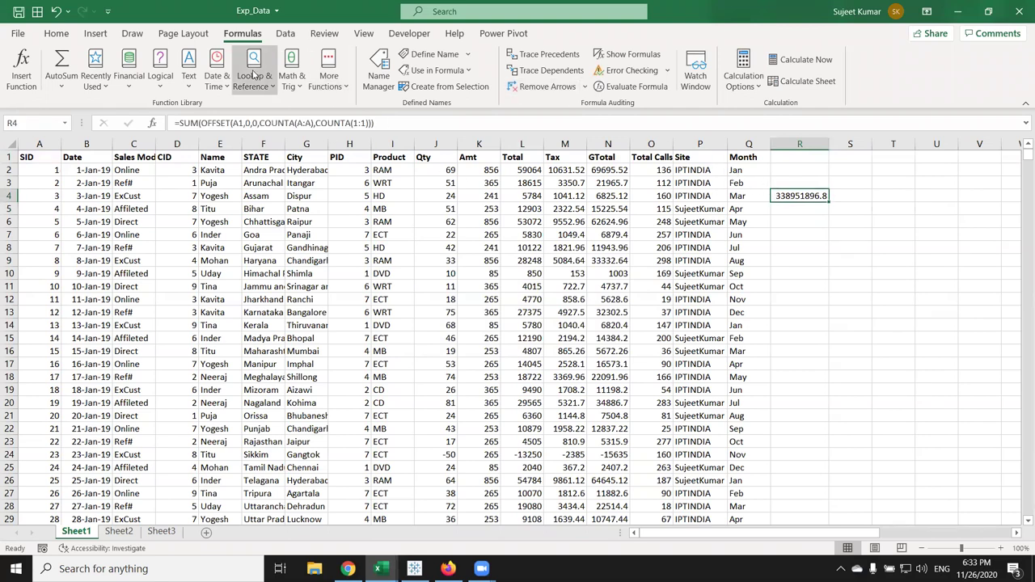
Bring up the Formulas ribbon with its formula-auditing tools
{"action": "left_click", "coordinate": [95, 33]}
{"action": "left_click", "coordinate": [56, 33]}
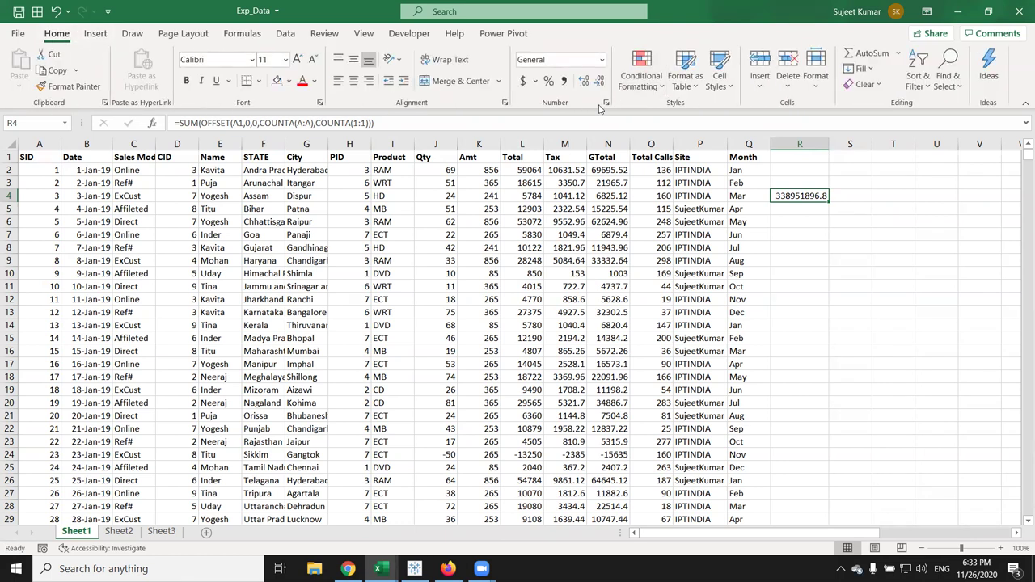
{"action": "left_click", "coordinate": [243, 34]}
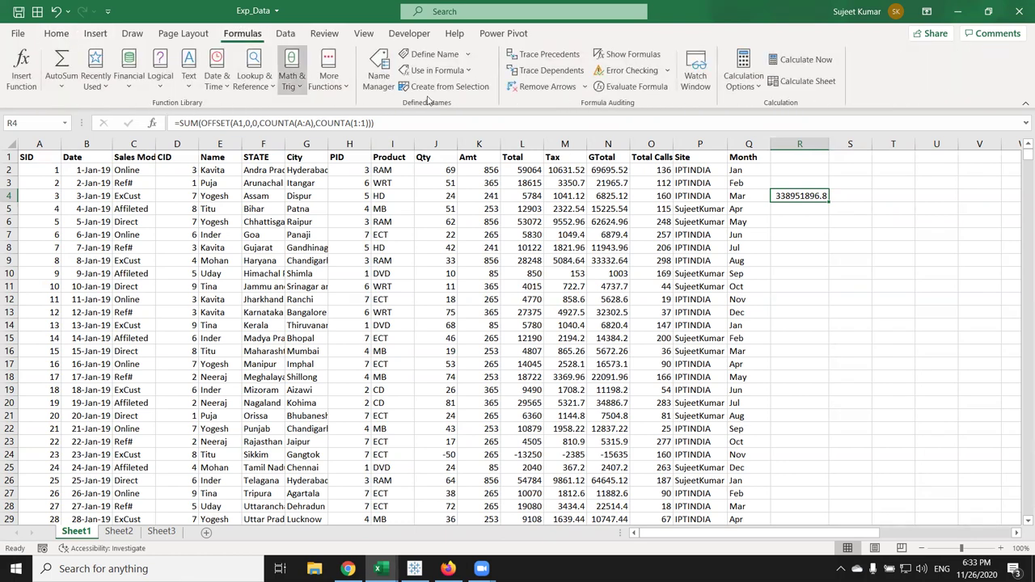
Evaluate R4's formula through 3915 rows and 17 columns to SUM($A$1:$Q$3915), then clear R4
{"action": "left_click", "coordinate": [631, 86]}
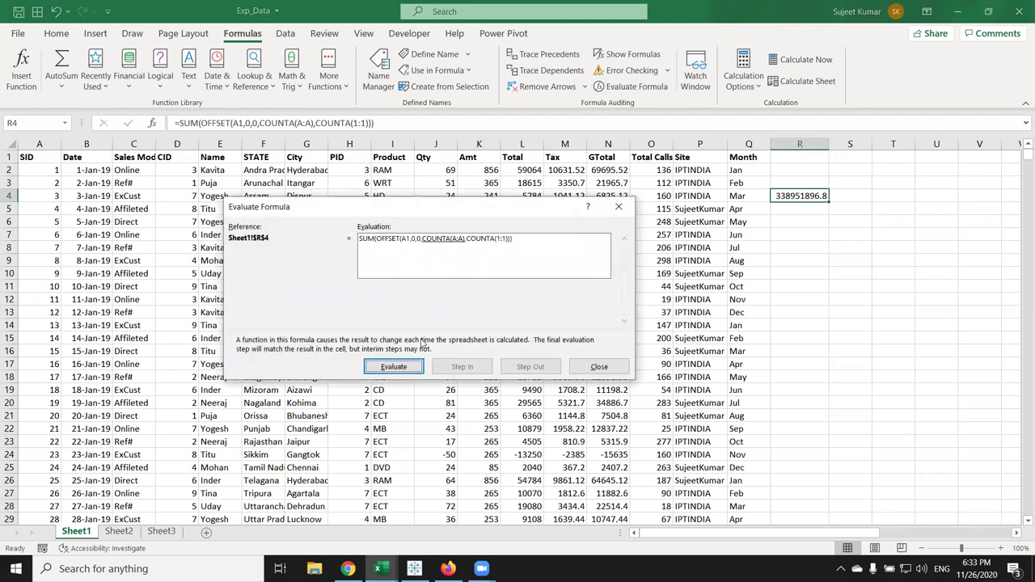
{"action": "left_click", "coordinate": [395, 369]}
{"action": "left_click", "coordinate": [395, 368]}
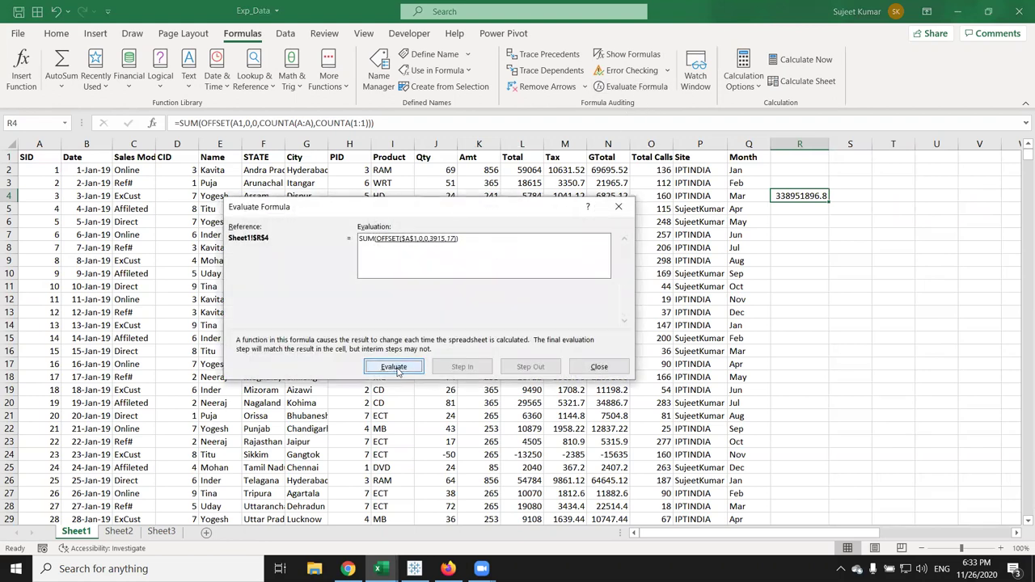
{"action": "left_click", "coordinate": [395, 369]}
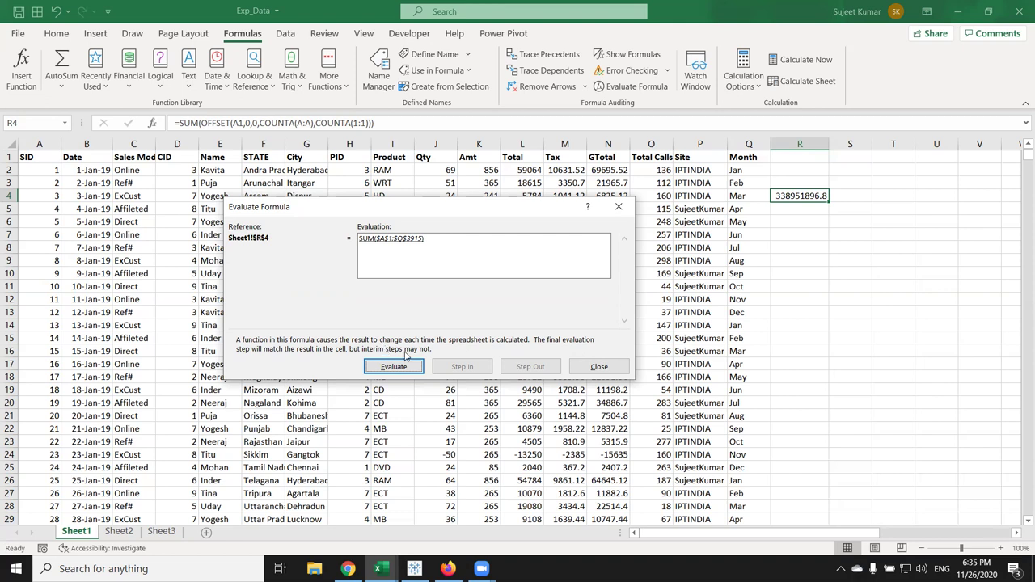
{"action": "key", "text": "Escape"}
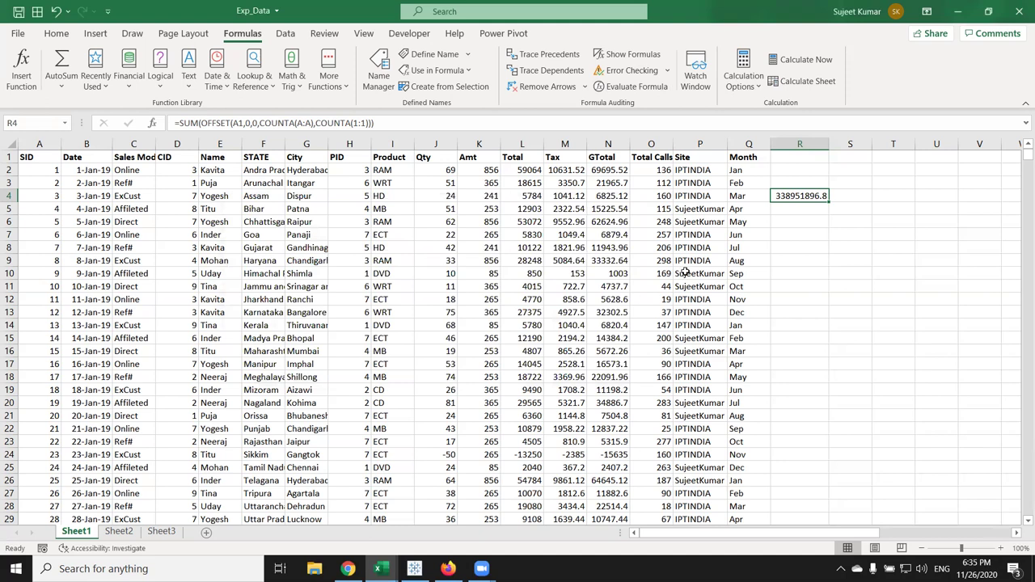
{"action": "key", "text": "Delete"}
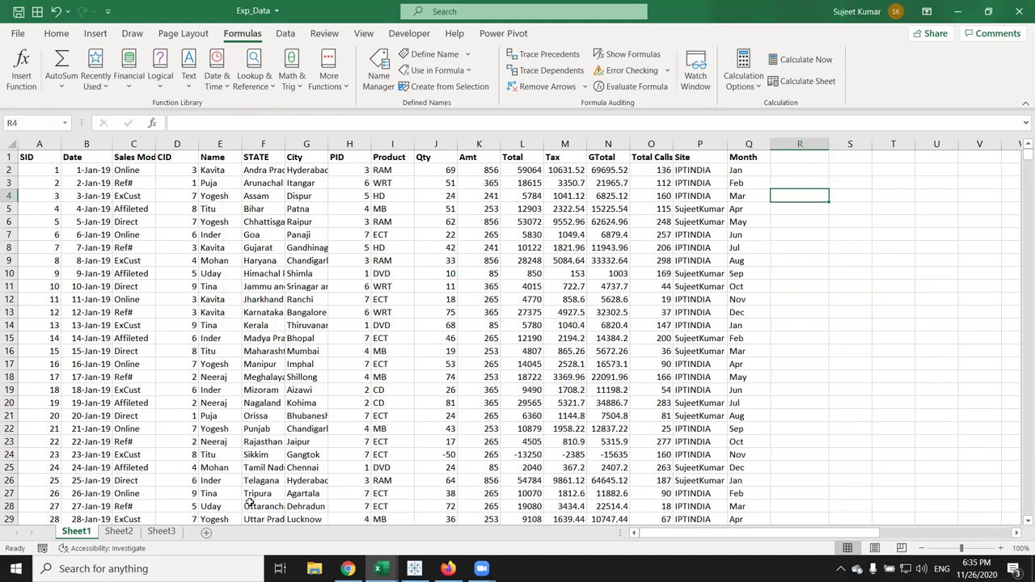
Add a new Sheet4 and start inserting a PivotTable there
{"action": "left_click", "coordinate": [118, 531]}
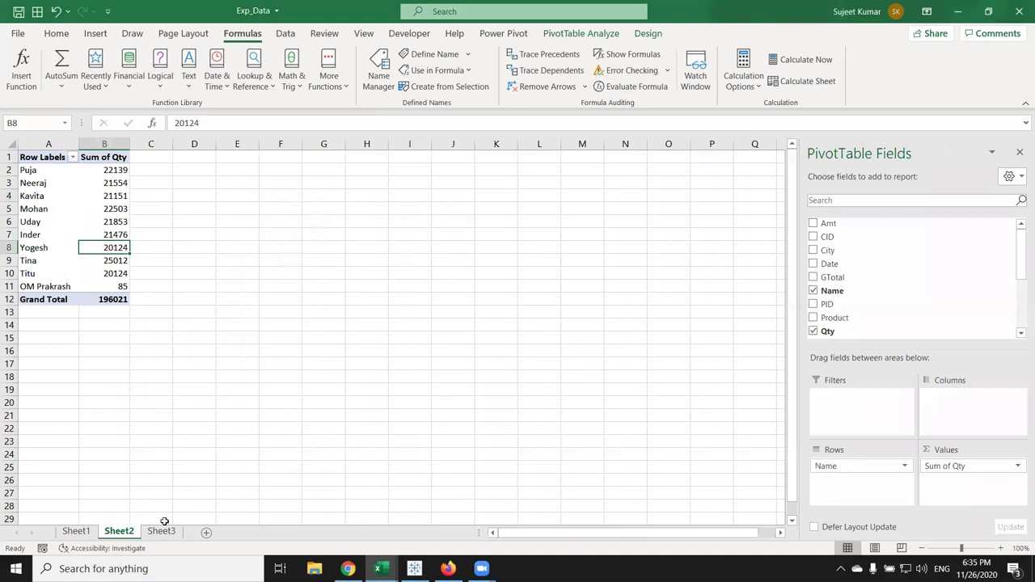
{"action": "left_click", "coordinate": [168, 531]}
{"action": "left_click", "coordinate": [207, 532]}
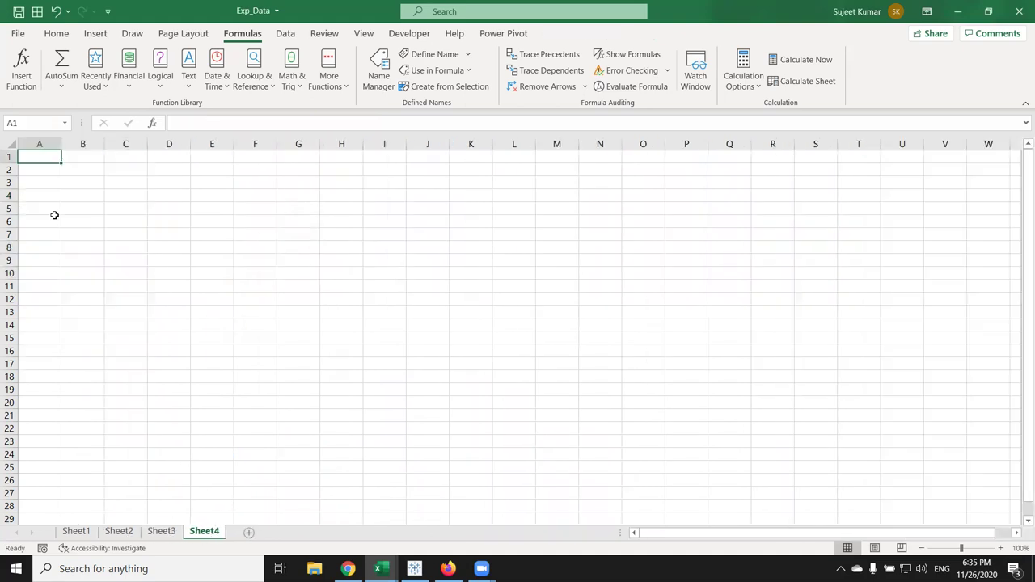
{"action": "left_click", "coordinate": [61, 36]}
{"action": "left_click", "coordinate": [94, 34]}
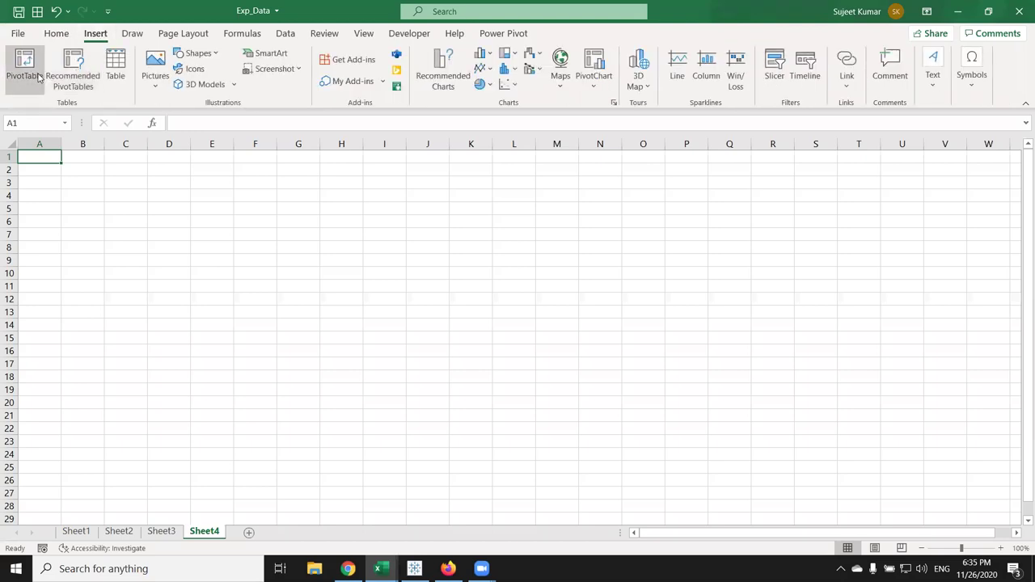
{"action": "left_click", "coordinate": [24, 69]}
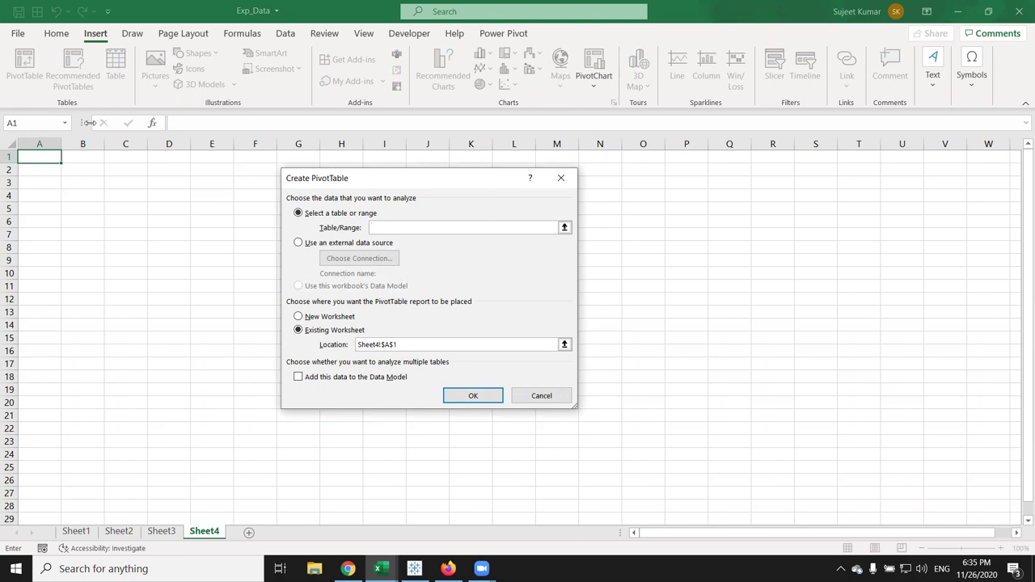
Connect the PivotTable to the external Data file in Documents, placed at Sheet4!$A$1
{"action": "left_click", "coordinate": [315, 243]}
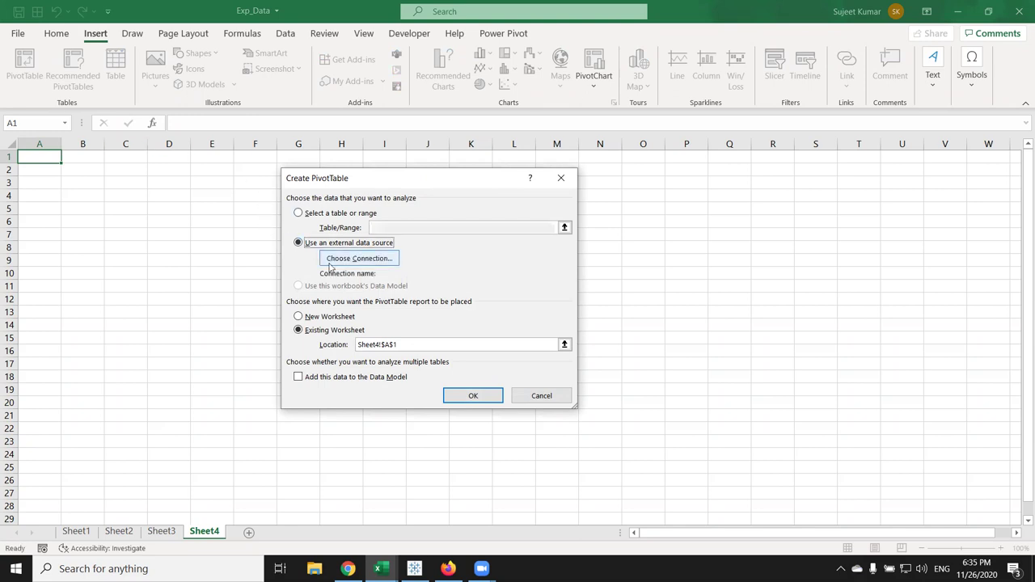
{"action": "left_click", "coordinate": [329, 264]}
{"action": "left_click", "coordinate": [286, 448]}
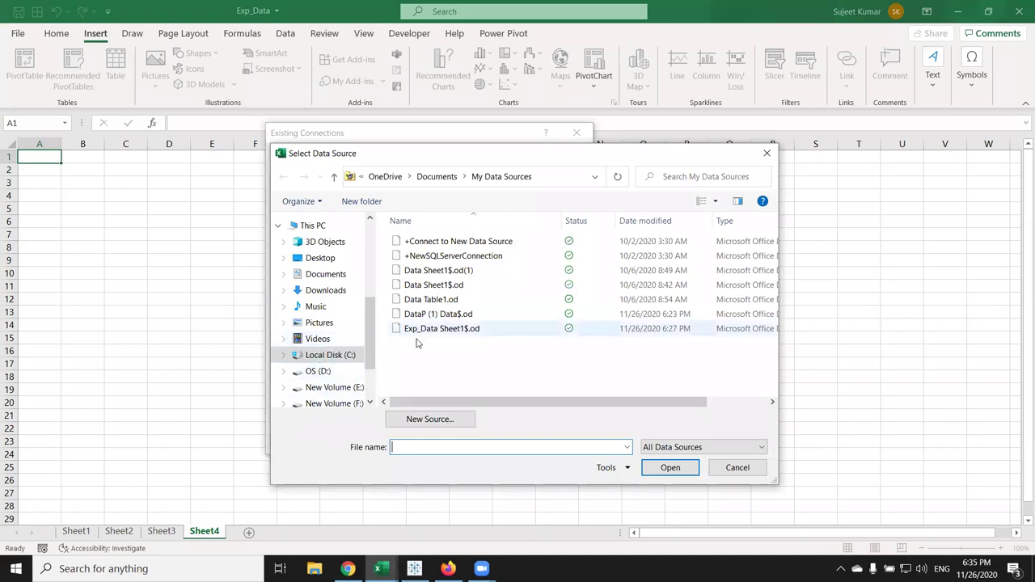
{"action": "left_click", "coordinate": [327, 274]}
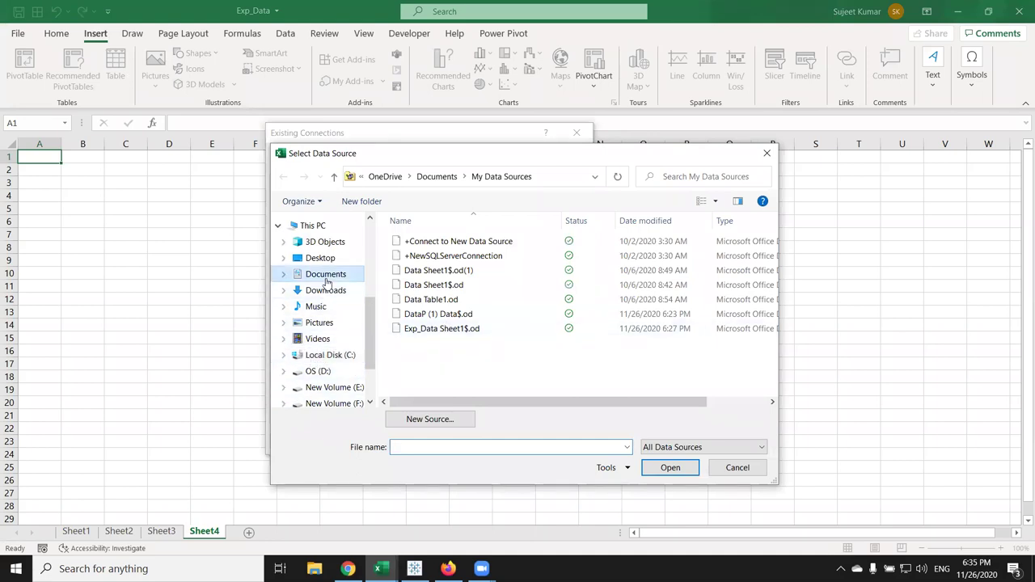
{"action": "scroll", "coordinate": [416, 316], "scroll_direction": "down", "scroll_amount": 5}
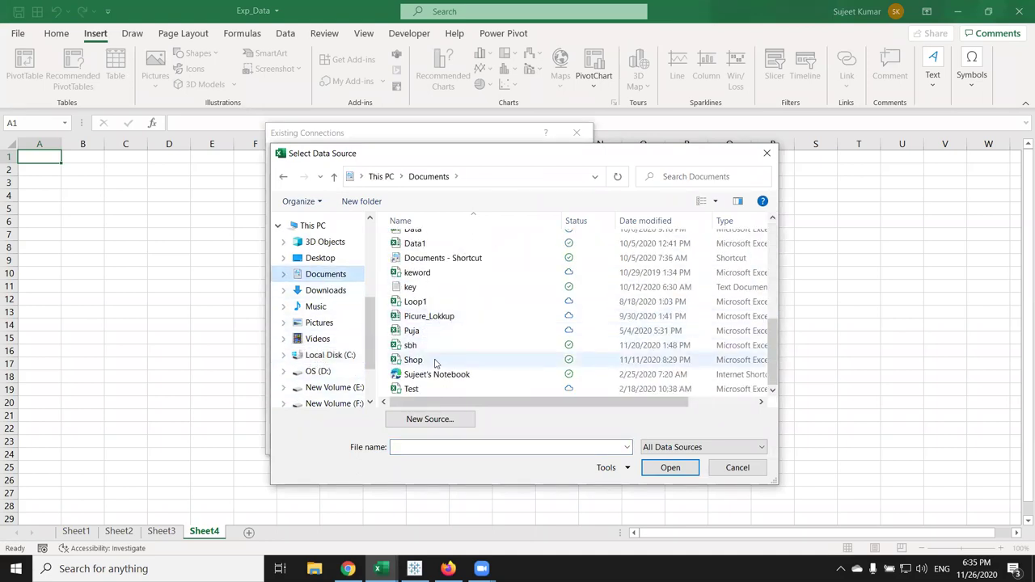
{"action": "scroll", "coordinate": [434, 356], "scroll_direction": "up", "scroll_amount": 5}
{"action": "scroll", "coordinate": [433, 343], "scroll_direction": "down", "scroll_amount": 2}
{"action": "scroll", "coordinate": [428, 324], "scroll_direction": "down", "scroll_amount": 3}
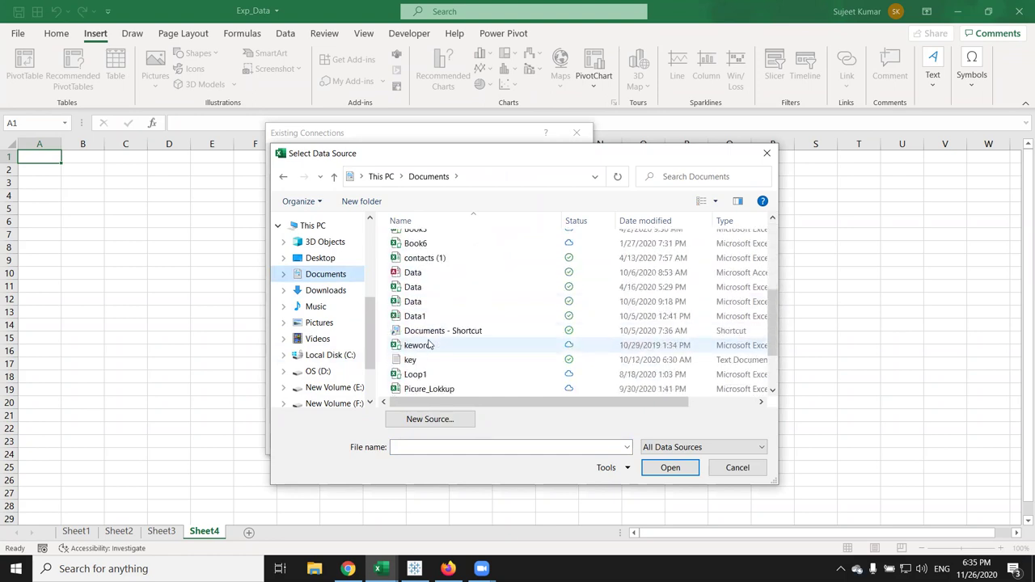
{"action": "left_click", "coordinate": [415, 274]}
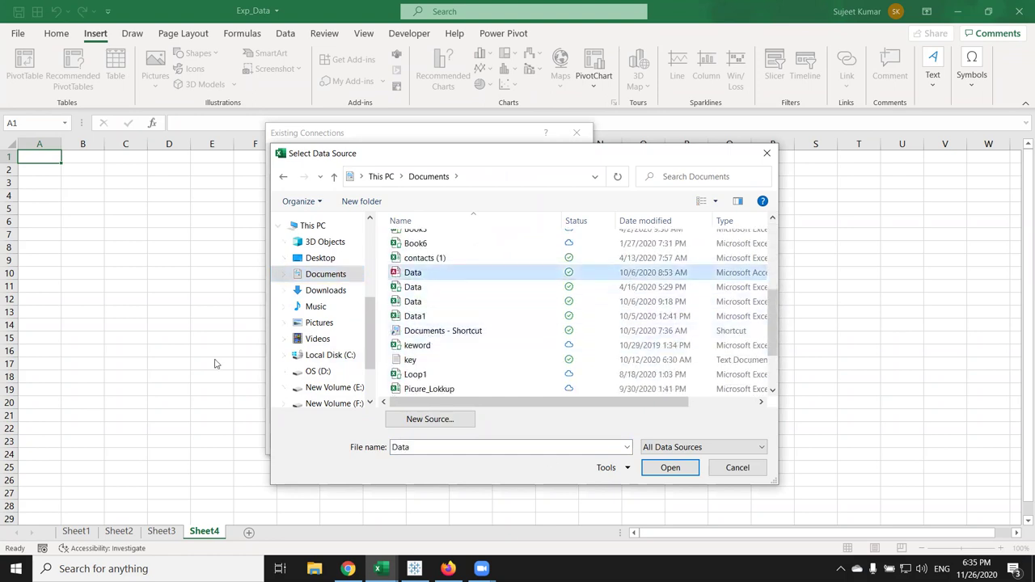
{"action": "left_click", "coordinate": [686, 473]}
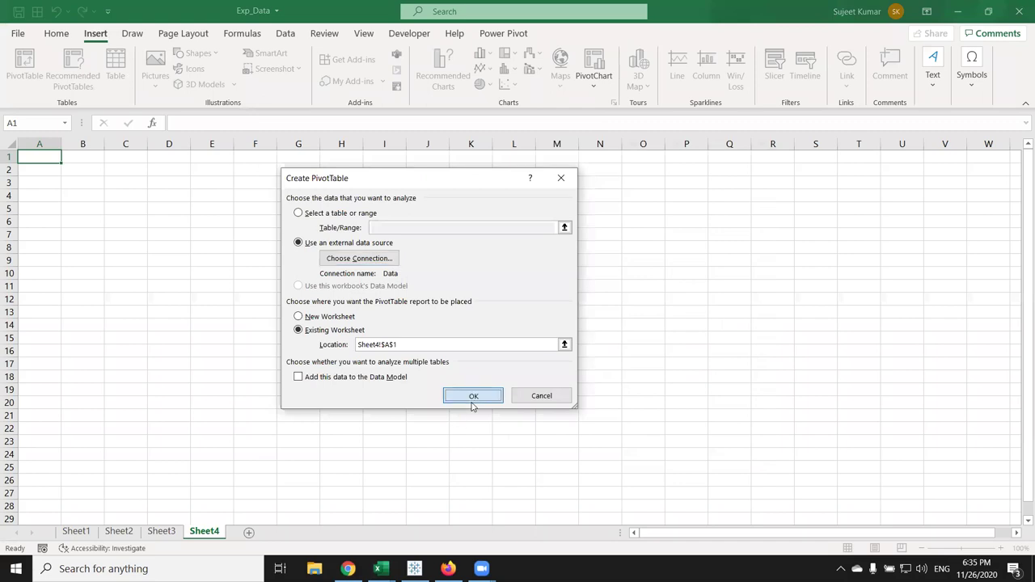
{"action": "left_click", "coordinate": [473, 395]}
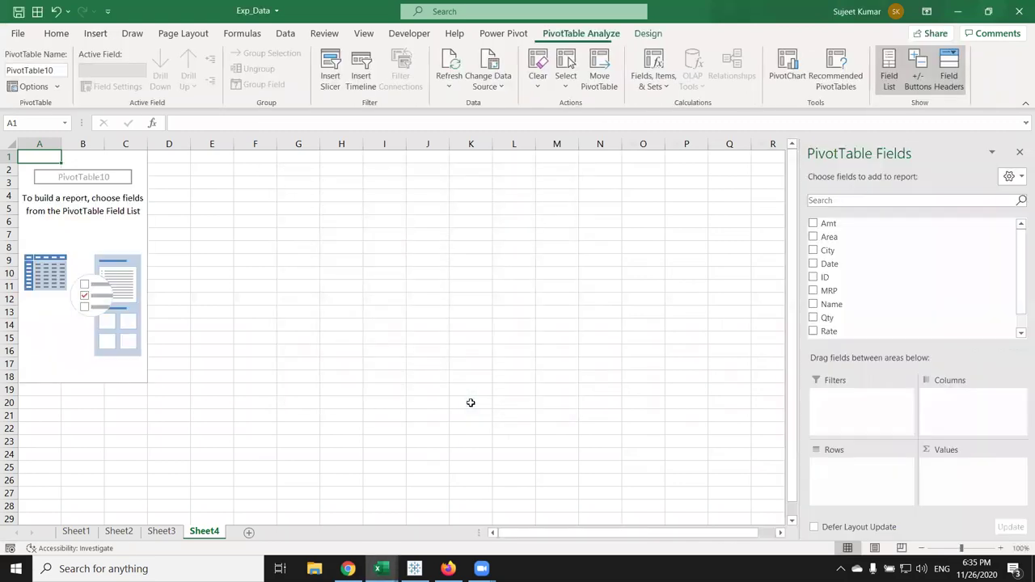
Add Sheet5 and start an external-data PivotTable, choosing to define a new data source
{"action": "left_click", "coordinate": [250, 531]}
{"action": "left_click", "coordinate": [95, 33]}
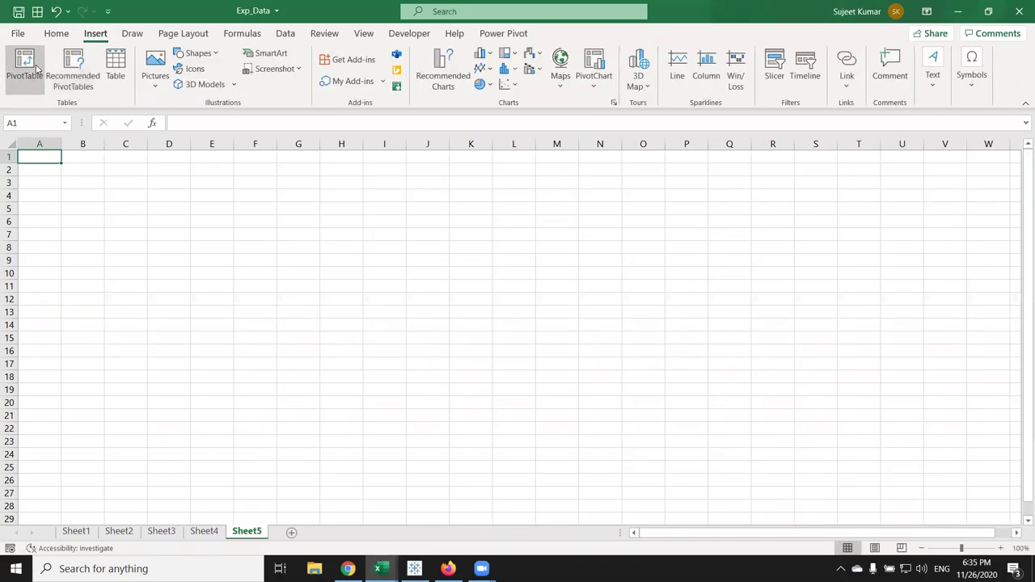
{"action": "left_click", "coordinate": [29, 73]}
{"action": "left_click", "coordinate": [317, 243]}
{"action": "left_click", "coordinate": [324, 257]}
{"action": "left_click", "coordinate": [297, 447]}
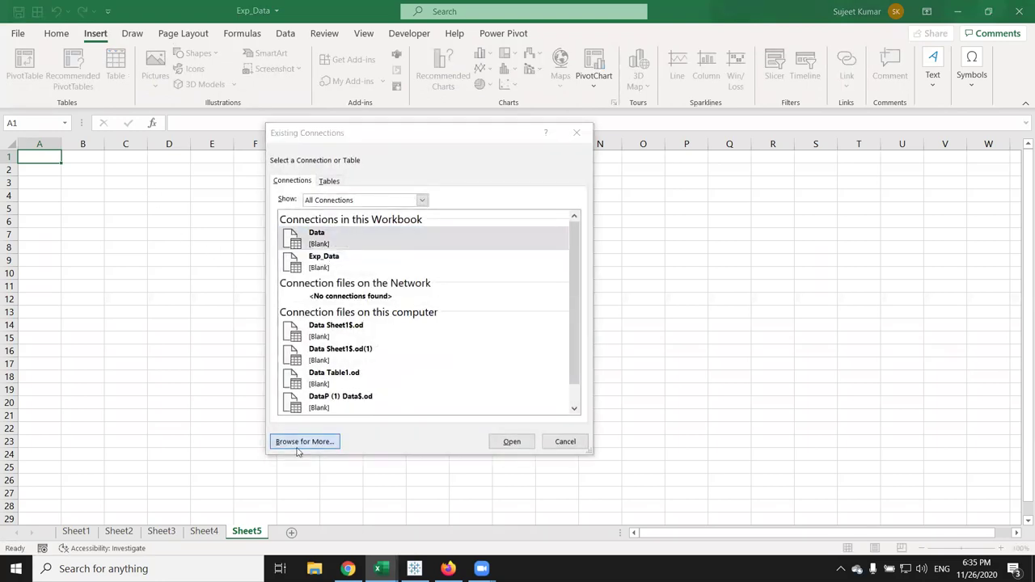
{"action": "left_click", "coordinate": [406, 425]}
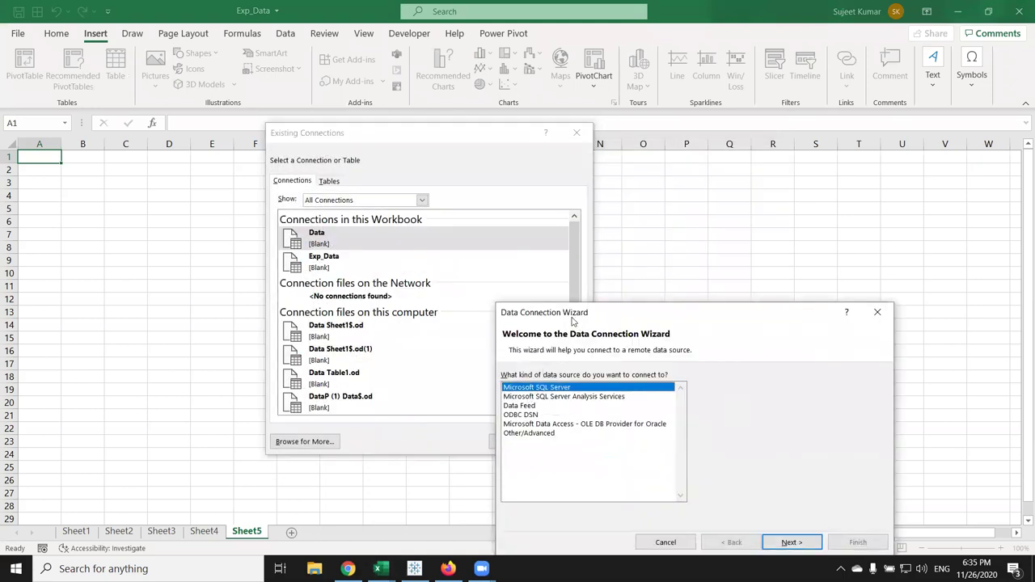
Advance the connection wizard one step, then close it and cancel all PivotTable dialogs
{"action": "left_click_drag", "start_coordinate": [572, 321], "coordinate": [421, 279]}
{"action": "left_click", "coordinate": [643, 500]}
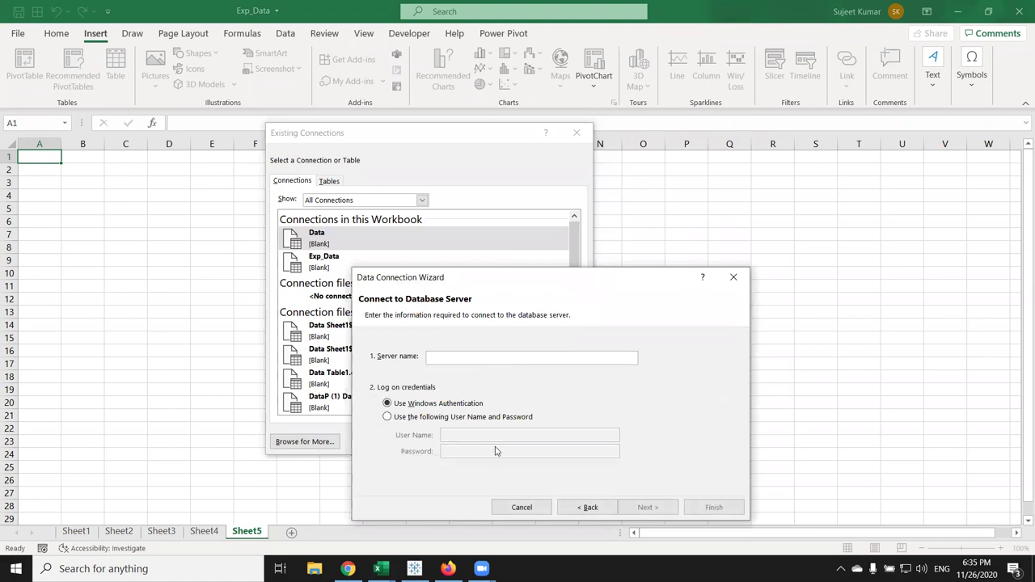
{"action": "left_click", "coordinate": [730, 288]}
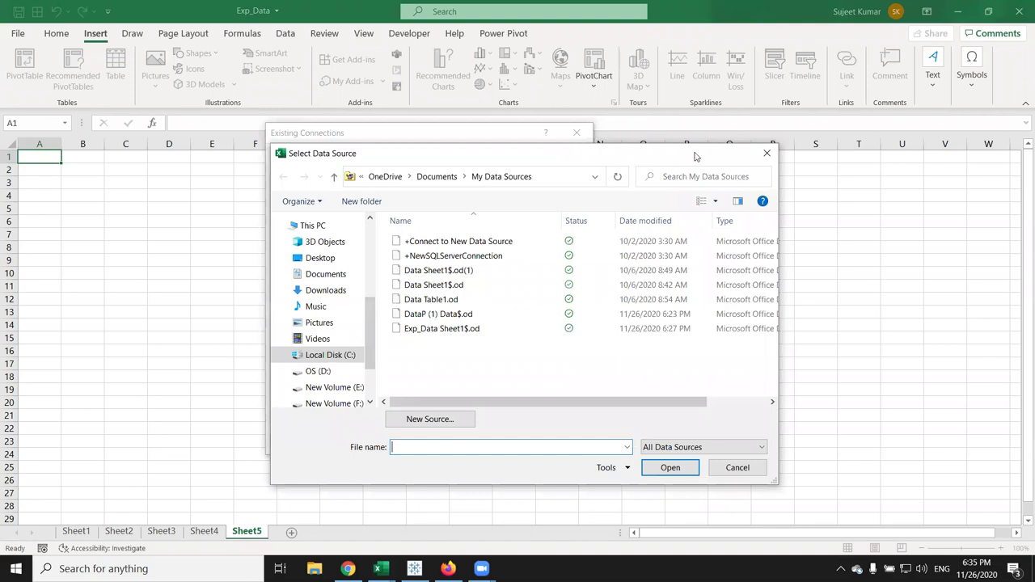
{"action": "left_click", "coordinate": [768, 155]}
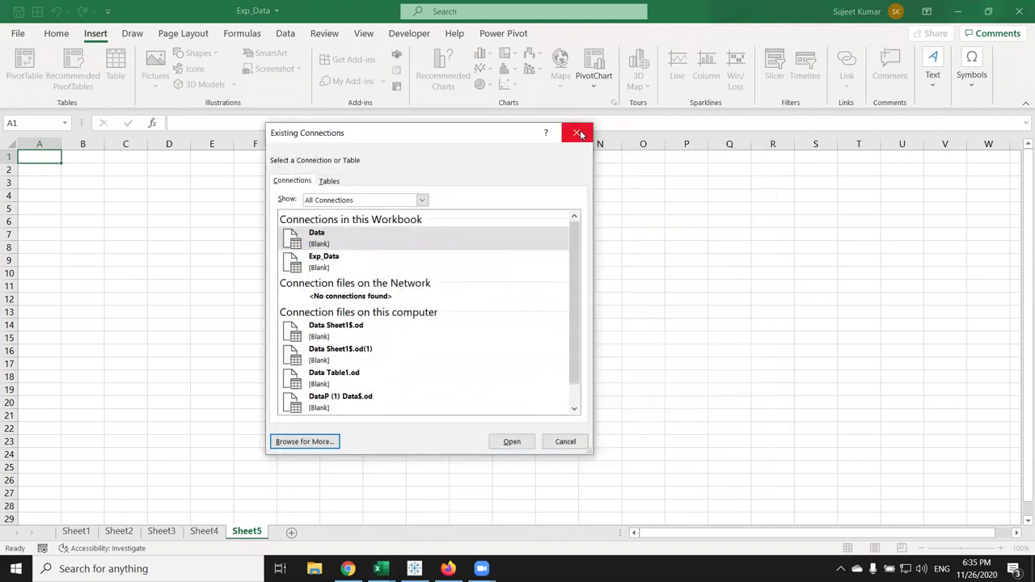
{"action": "left_click", "coordinate": [577, 132]}
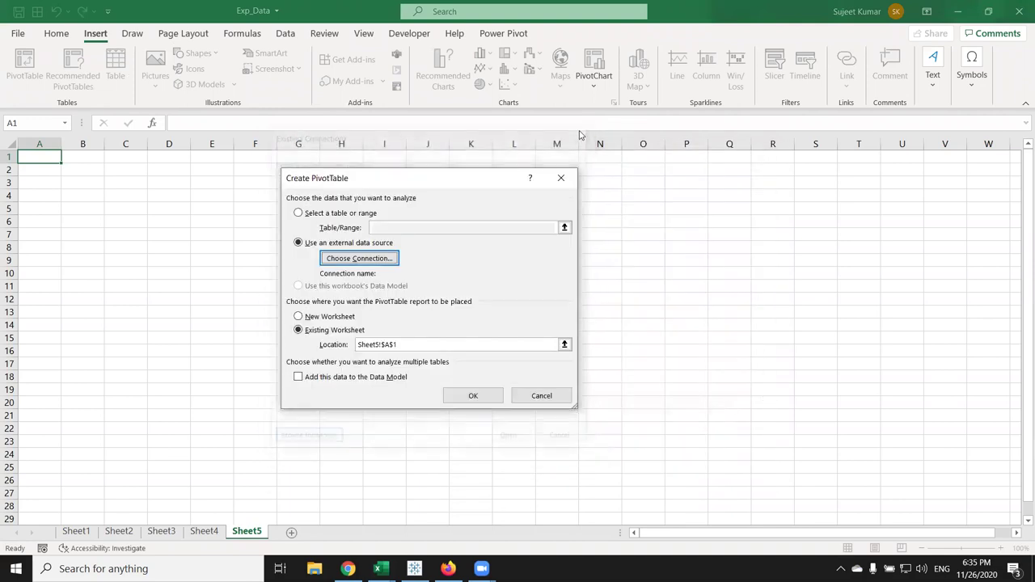
{"action": "left_click", "coordinate": [566, 179]}
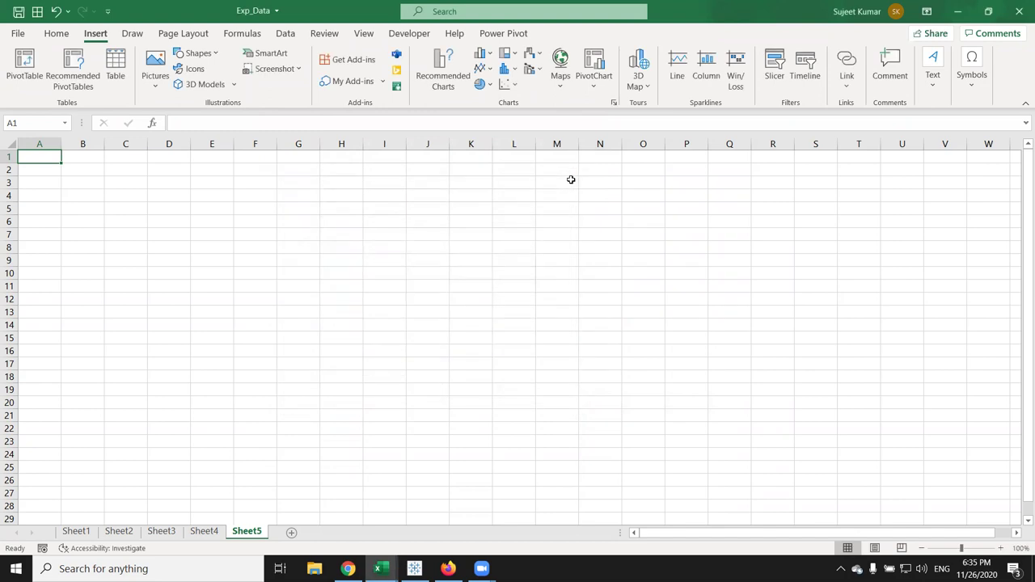